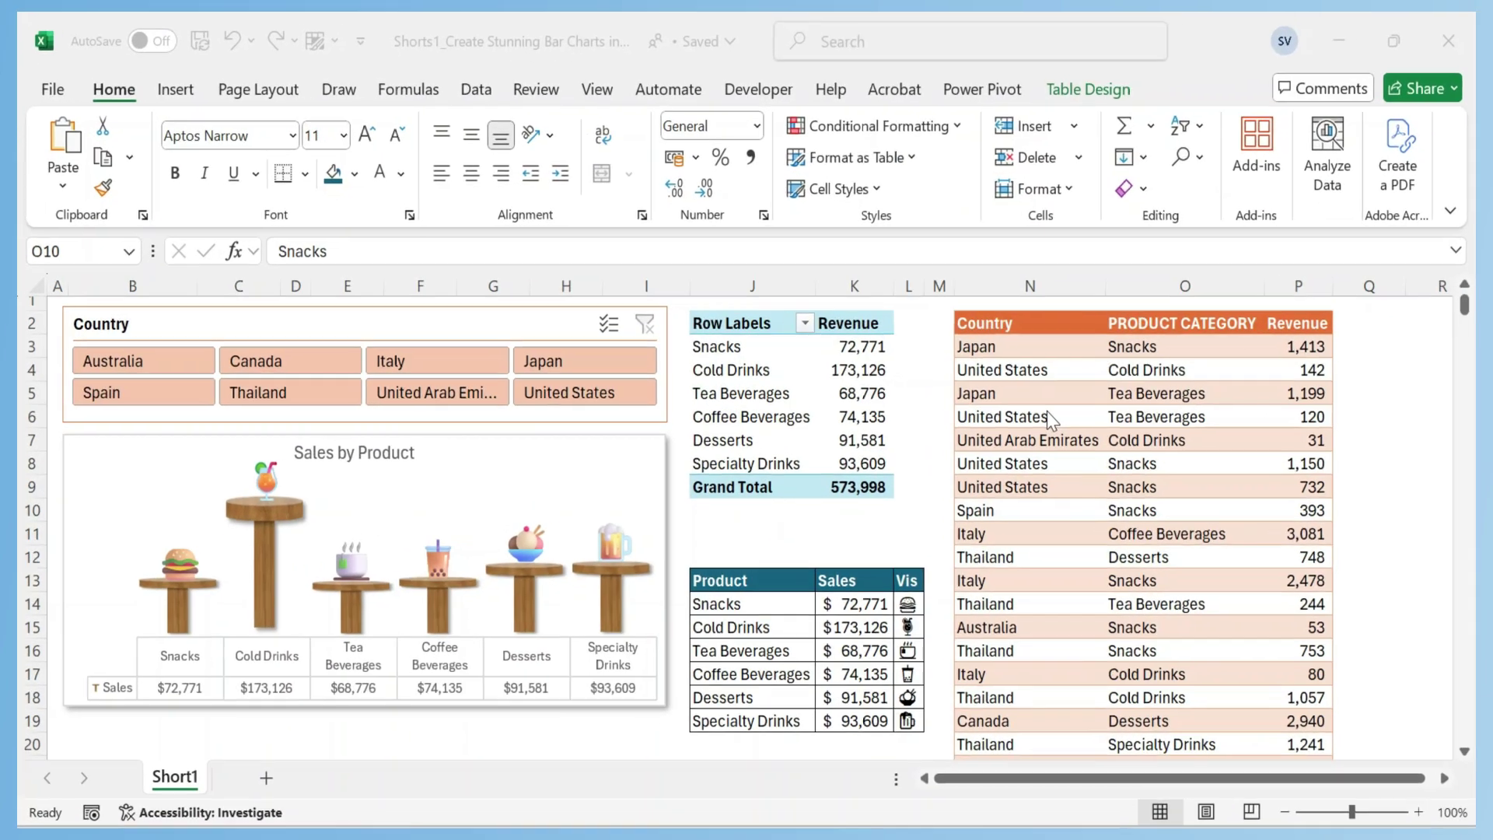
- Filter the Sales by Product chart by each of the eight countries in turn, and clear the Country filter
left_click(140, 362)
left_click(289, 361)
left_click(436, 362)
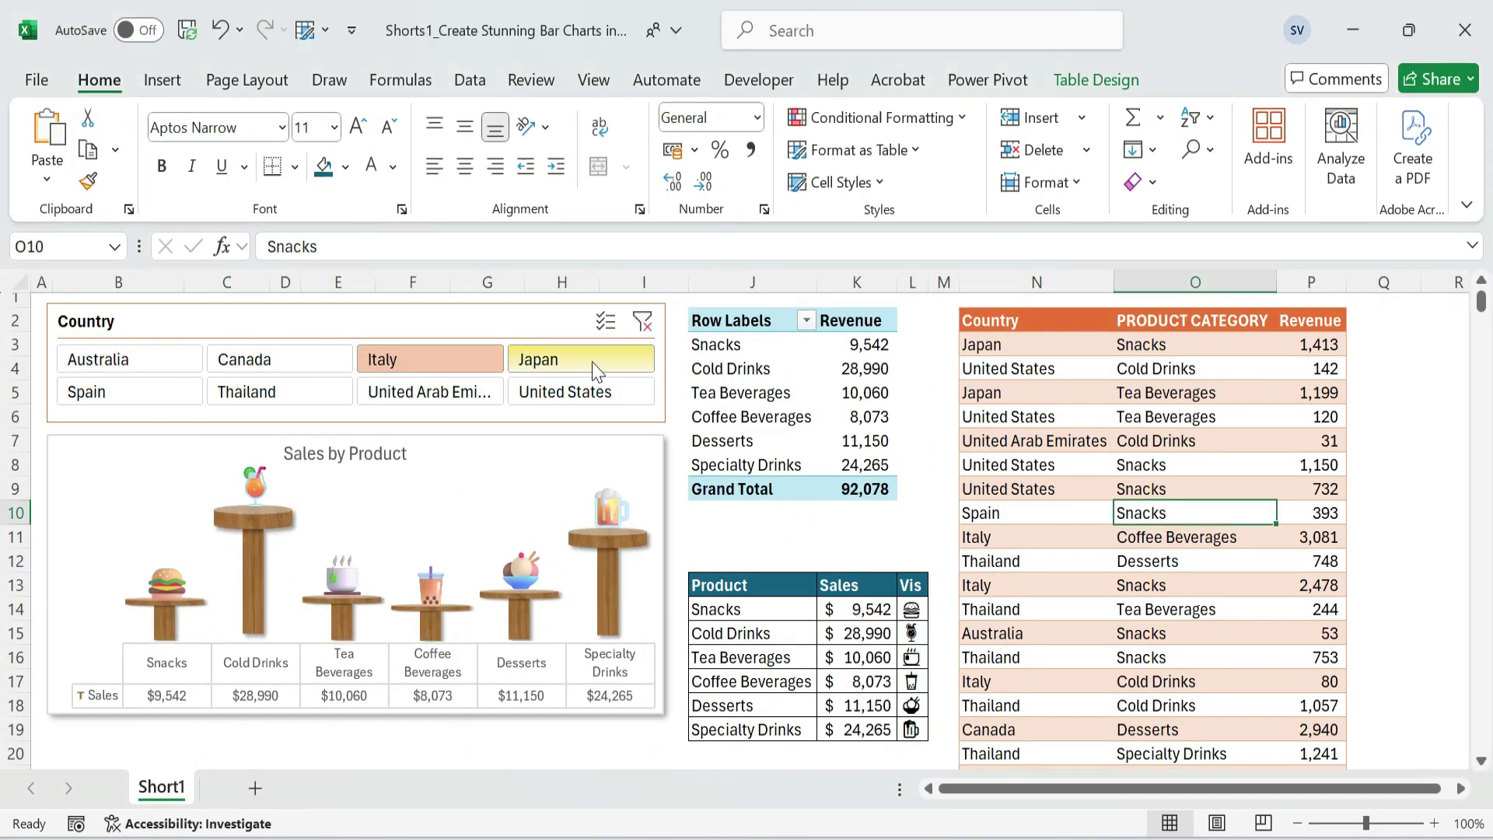
left_click(593, 362)
left_click(140, 395)
left_click(282, 395)
left_click(438, 395)
left_click(585, 394)
left_click(642, 321)
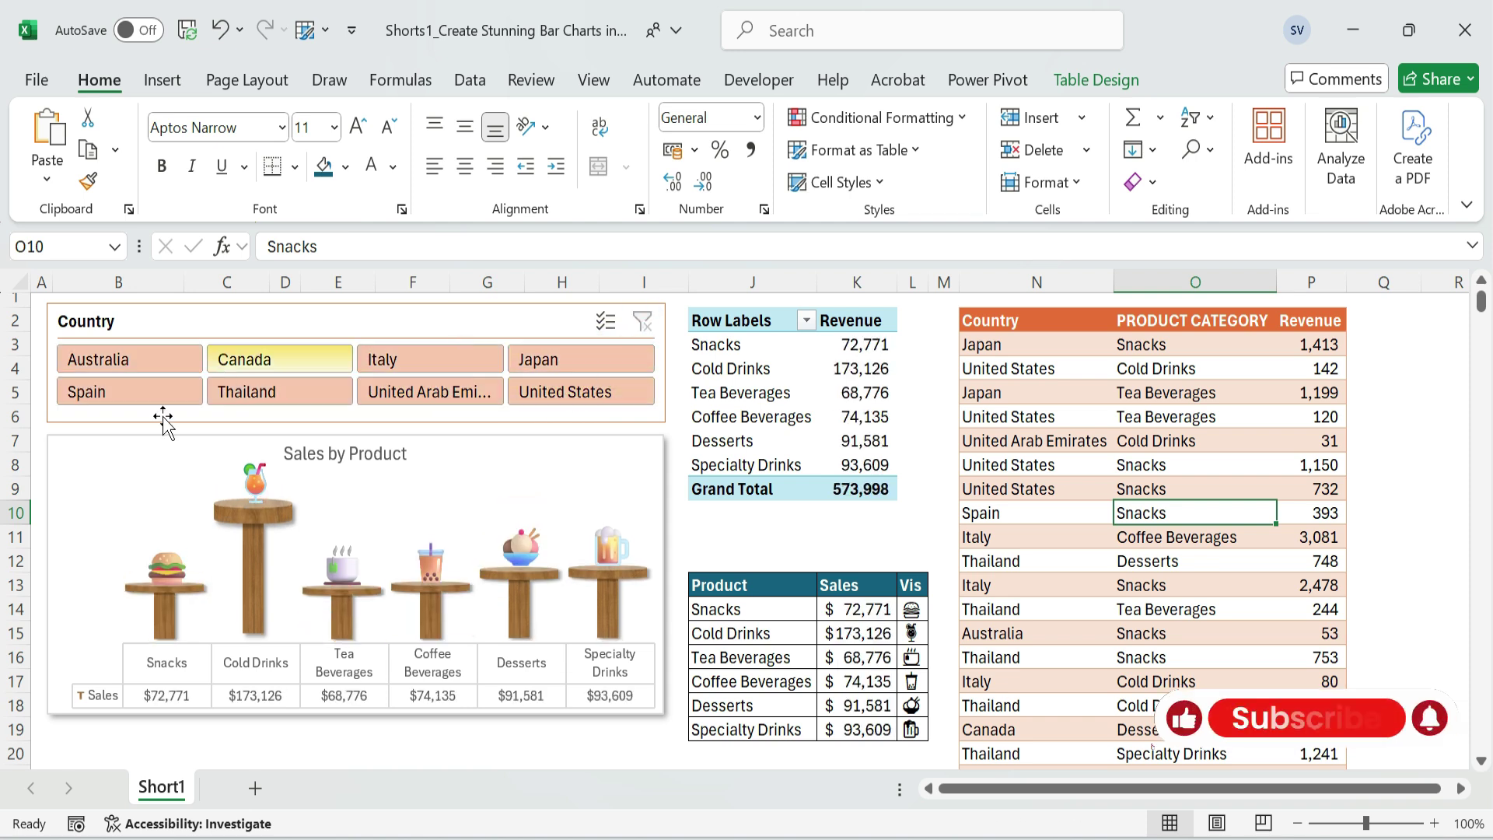
- Compare the chart for Australia, Canada, Italy, United States, United Arab Emirates and Japan, and clear the Country filter
left_click(140, 362)
left_click(250, 365)
left_click(407, 365)
left_click(567, 393)
left_click(430, 395)
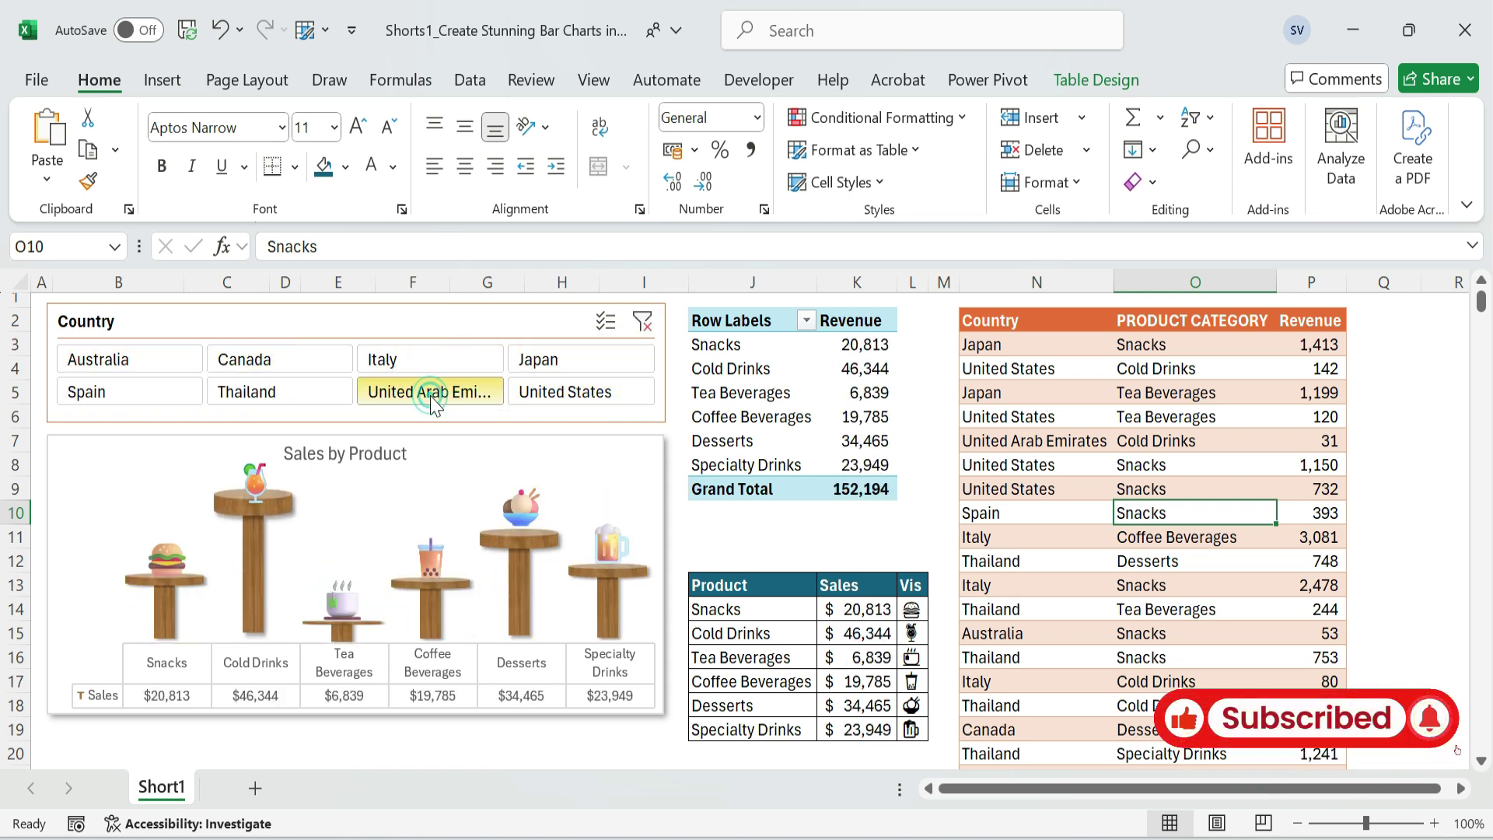
left_click(581, 363)
left_click(438, 395)
left_click(641, 321)
left_click(846, 633)
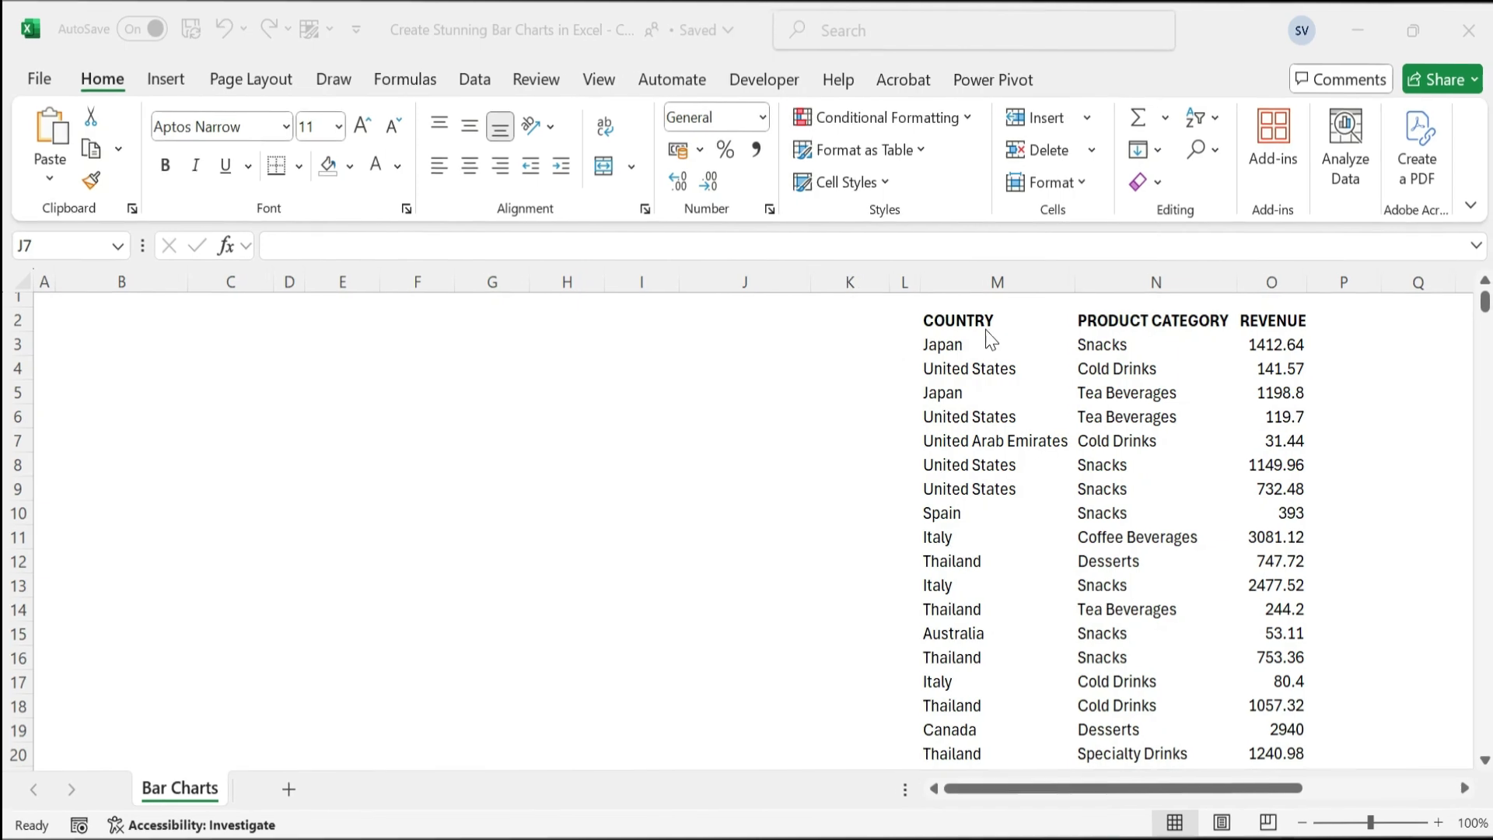
- Format the sales data in M2:O502 as an orange banded table with headers
left_click(991, 366)
left_click(994, 315)
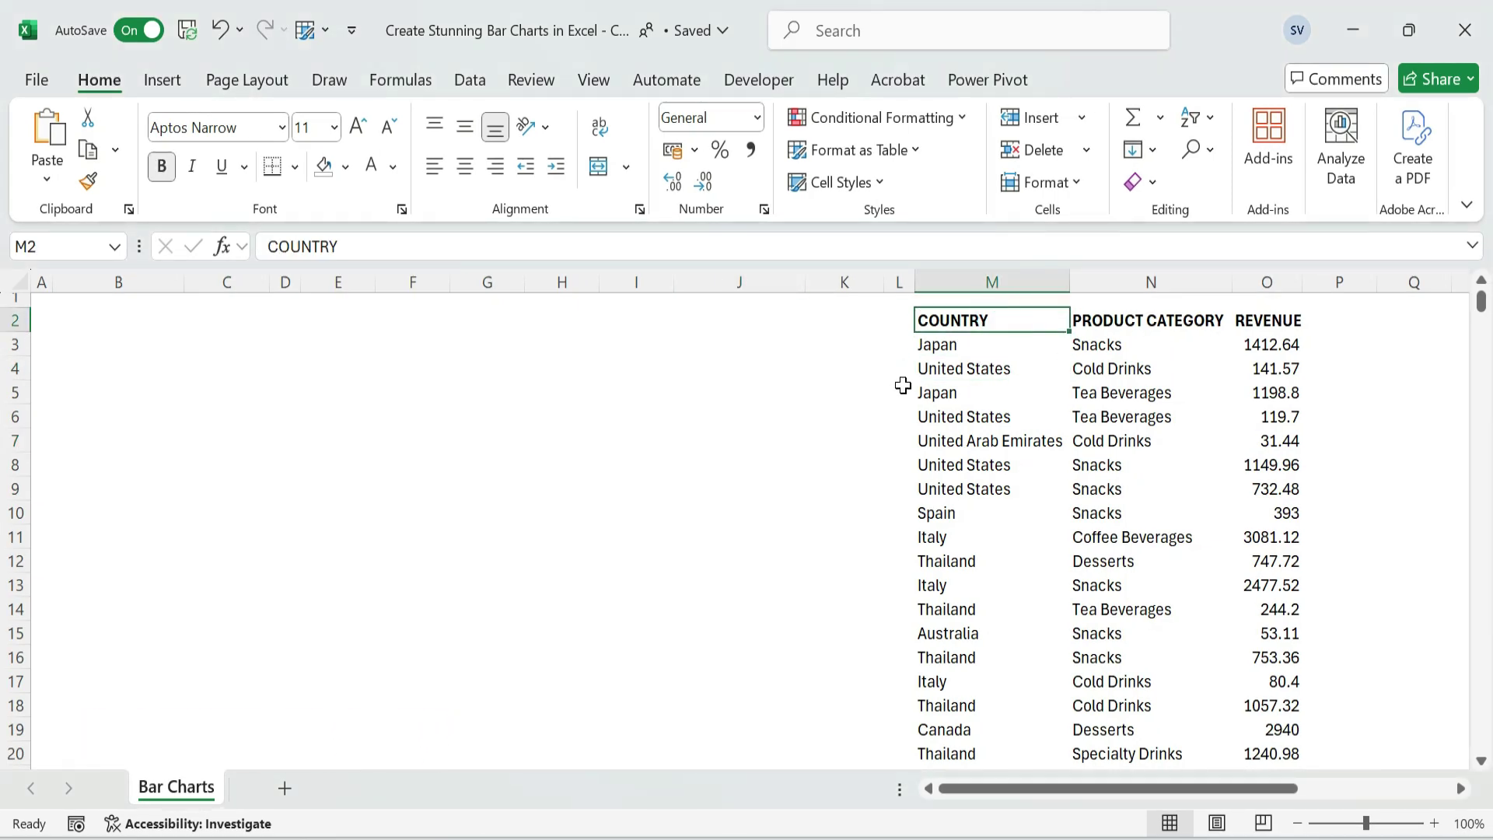
key("ctrl+shift+Right")
key("ctrl+shift+Down")
scroll(991, 357, "up", 6)
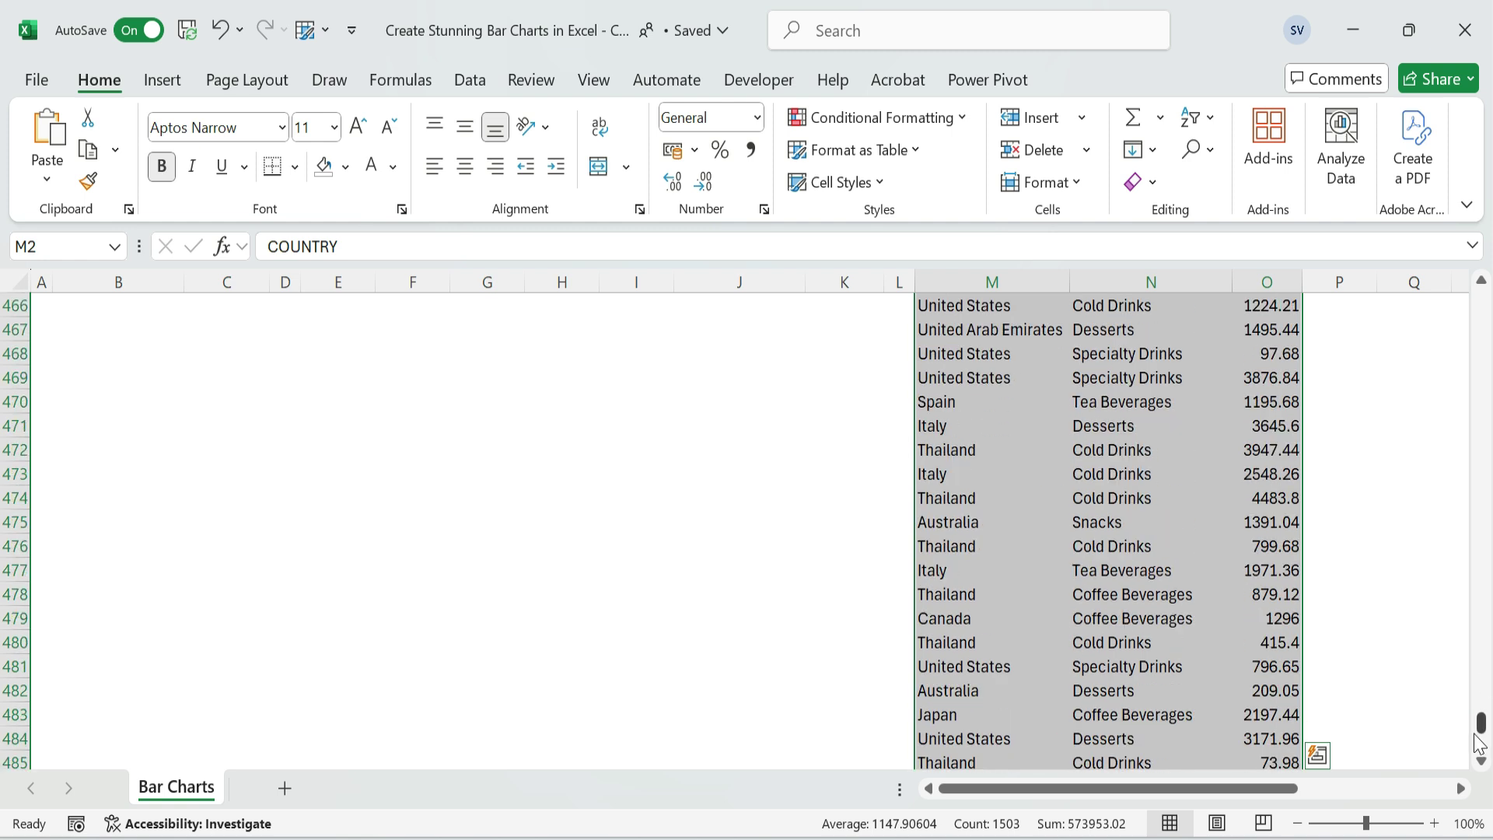
left_click_drag(1481, 721, 1491, 628)
left_click_drag(1481, 690, 1487, 266)
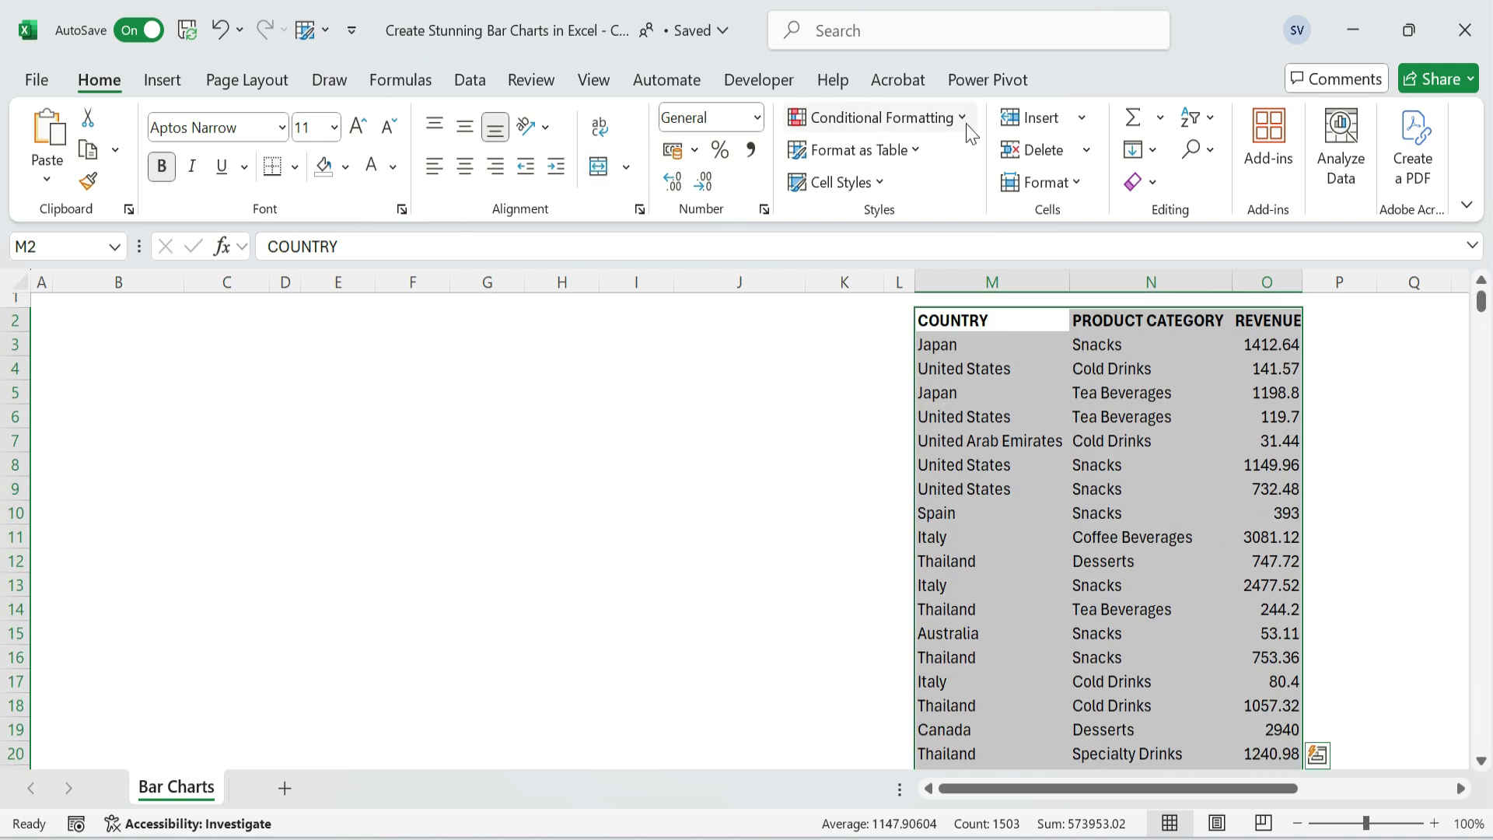
left_click(918, 155)
left_click(996, 476)
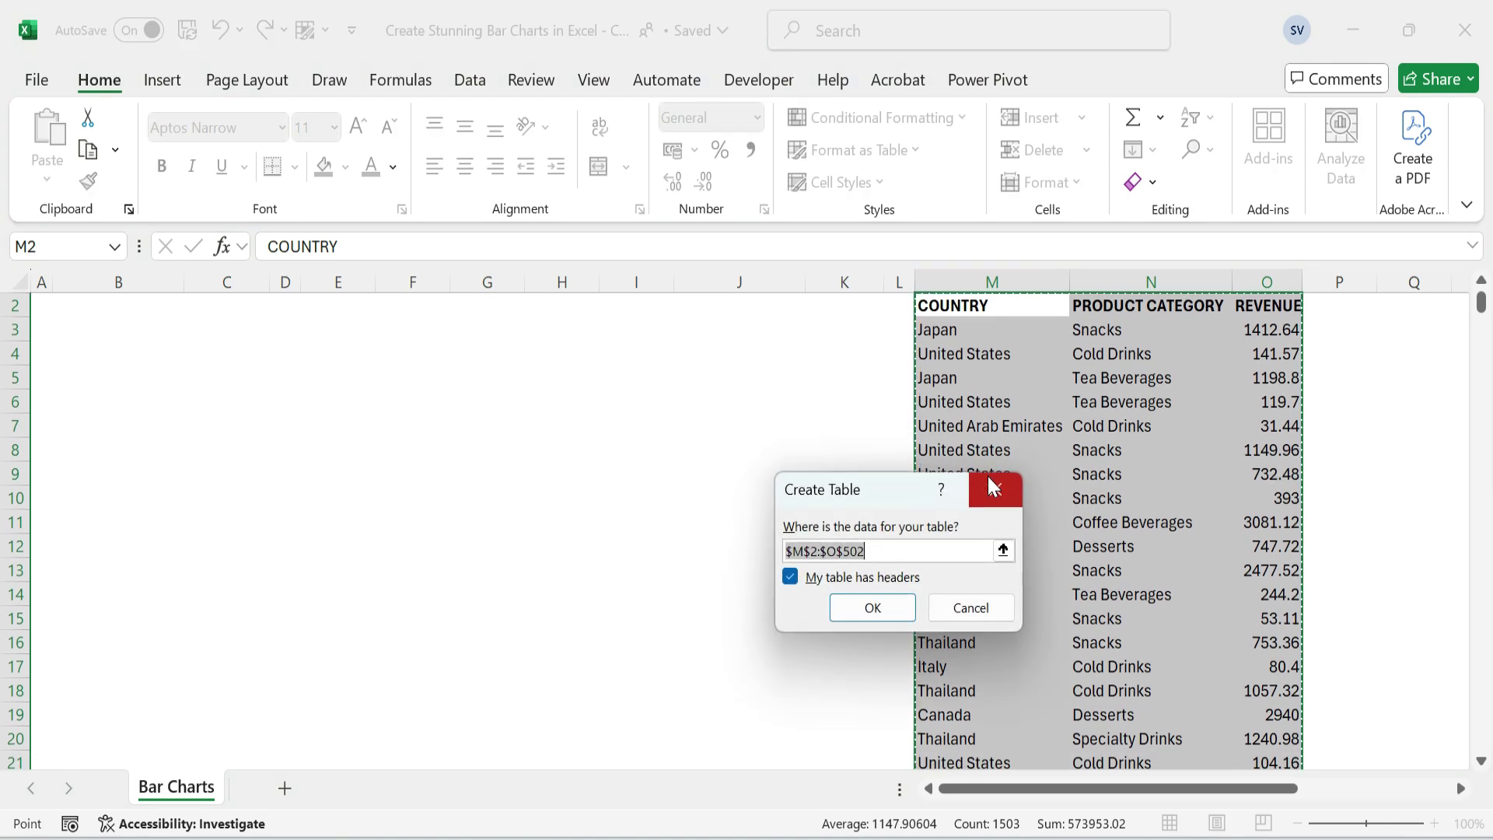
left_click(899, 616)
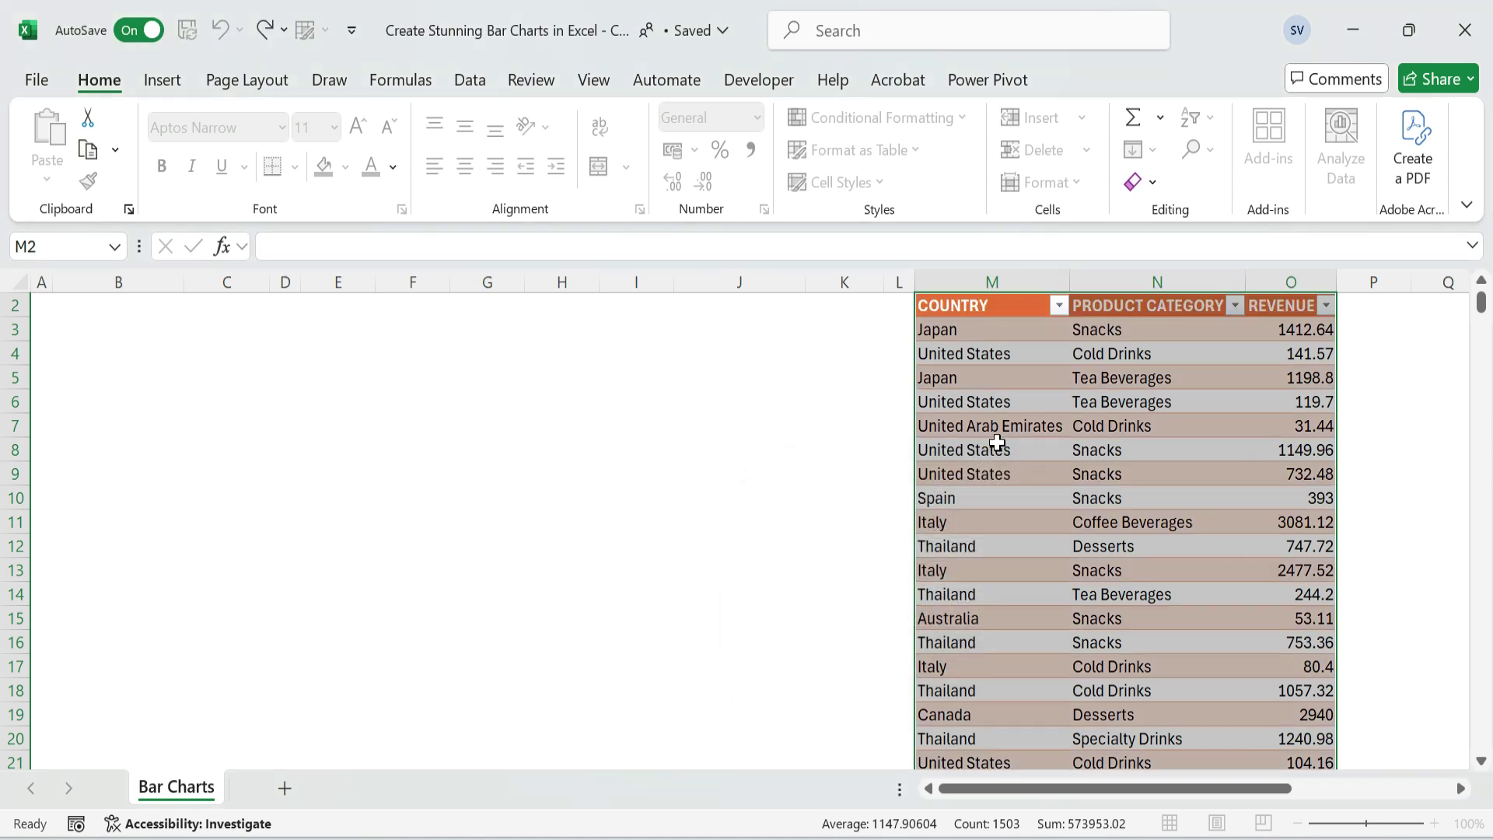
scroll(999, 439, "up", 1)
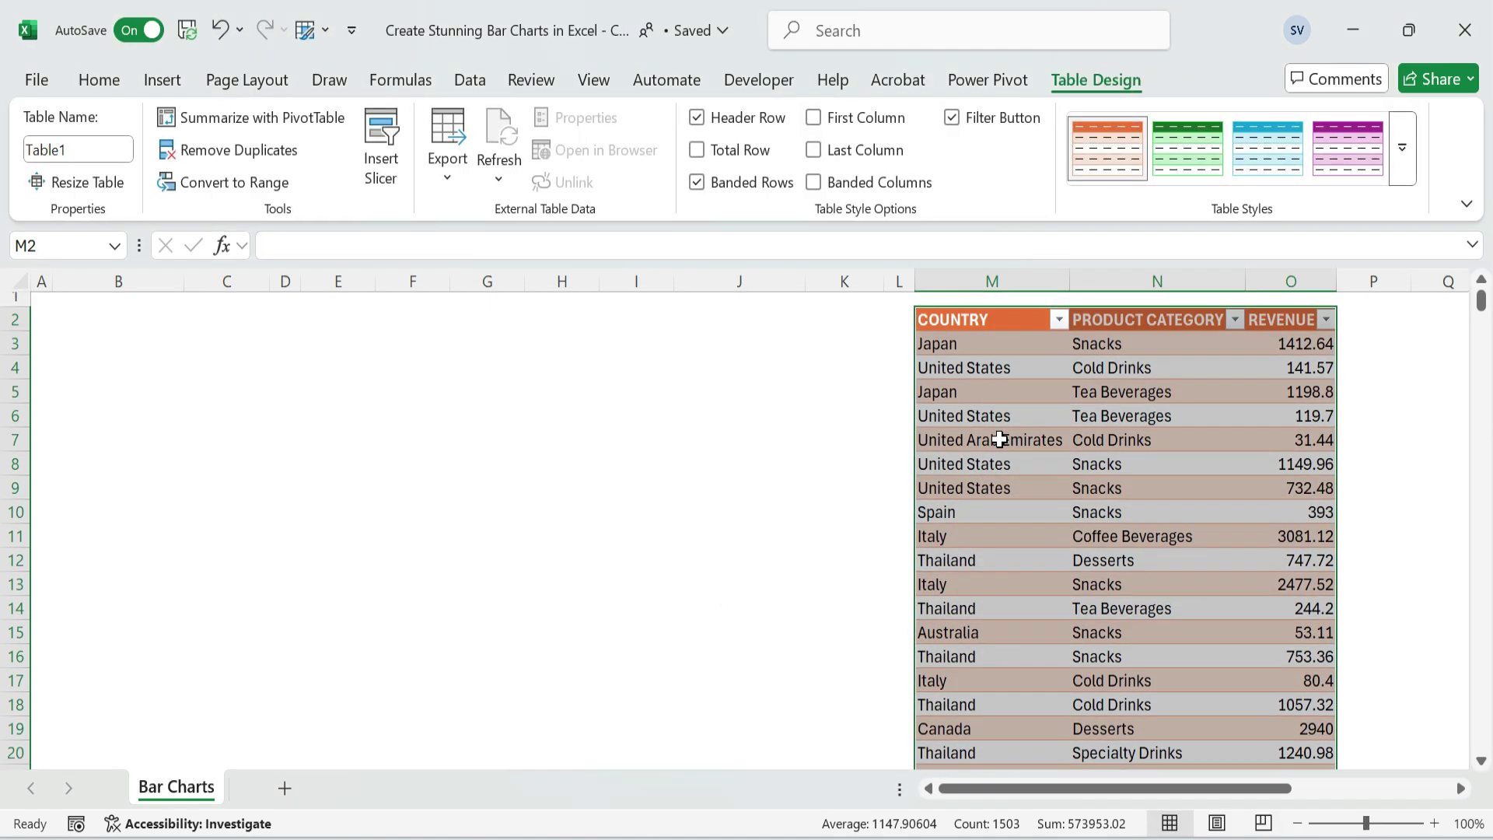
- Remove the filter buttons from the sales table's header row
left_click(1000, 438)
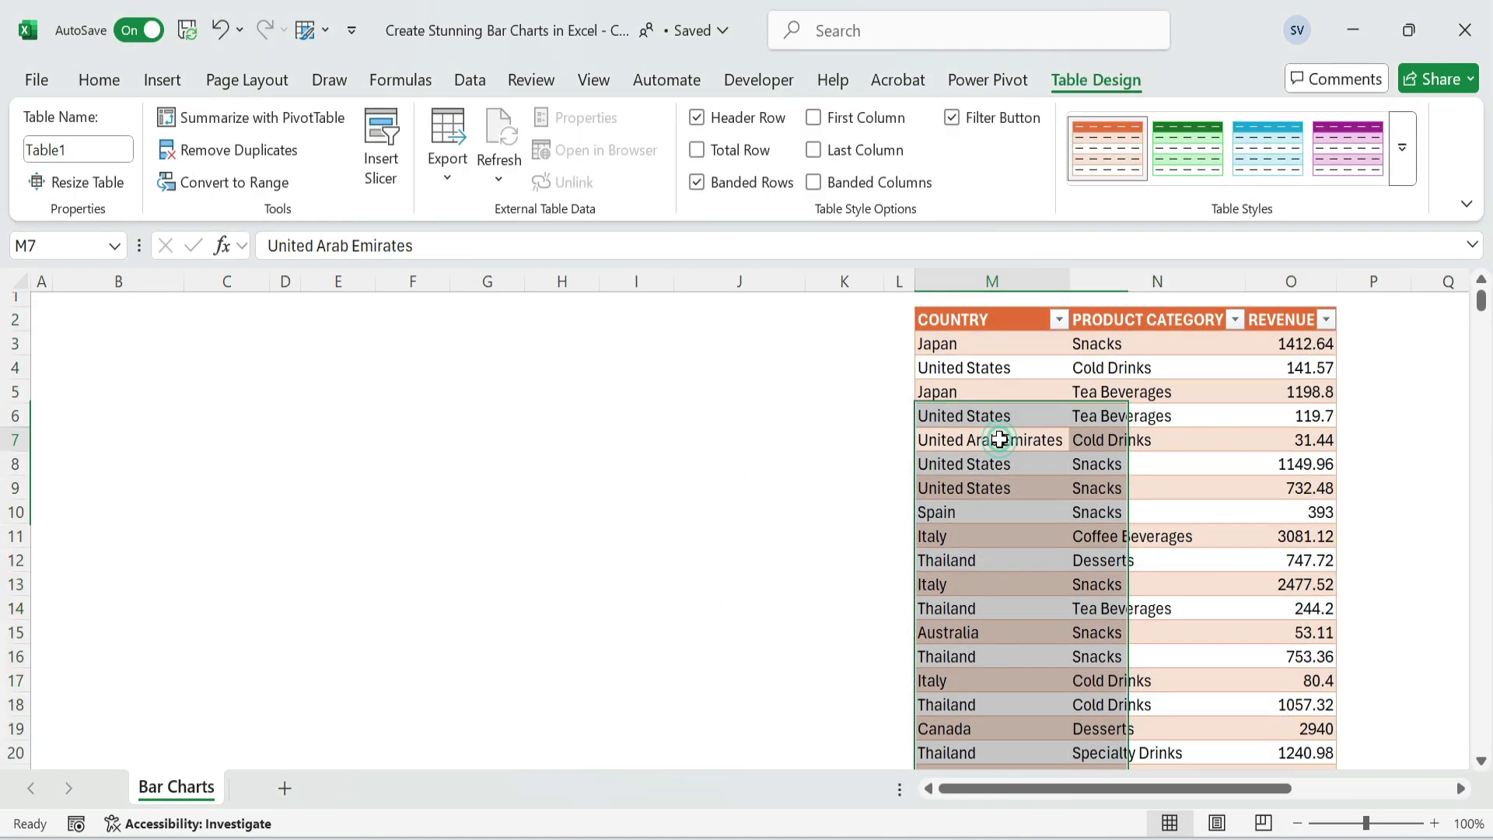
left_click(1003, 321)
key("alt+d")
key("f")
key("f")
type("f")
key("Escape")
left_click(997, 371)
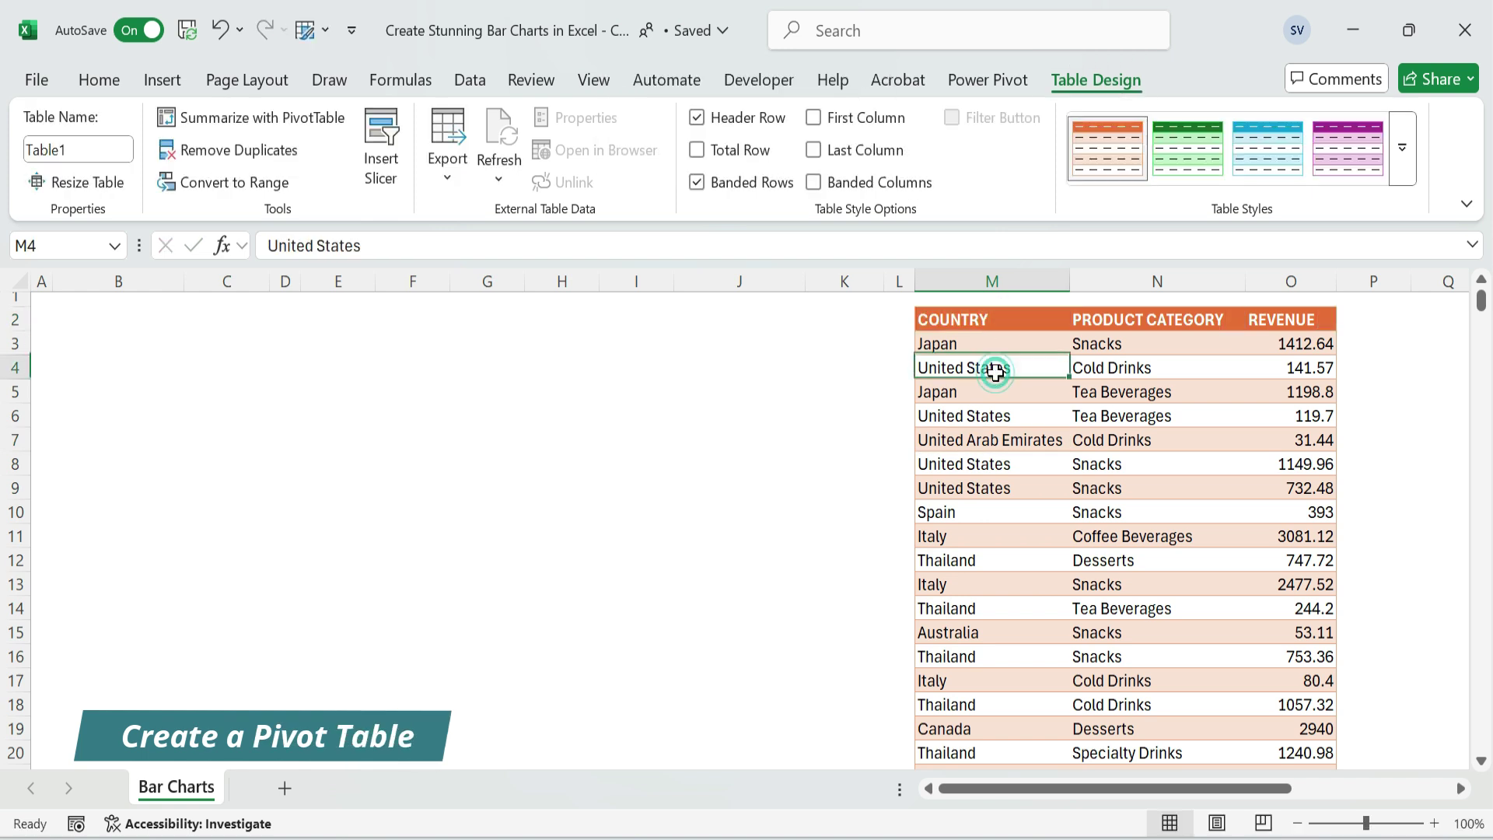
- Insert a PivotTable based on Table1 into the existing Bar Charts worksheet at cell I4
left_click(997, 318)
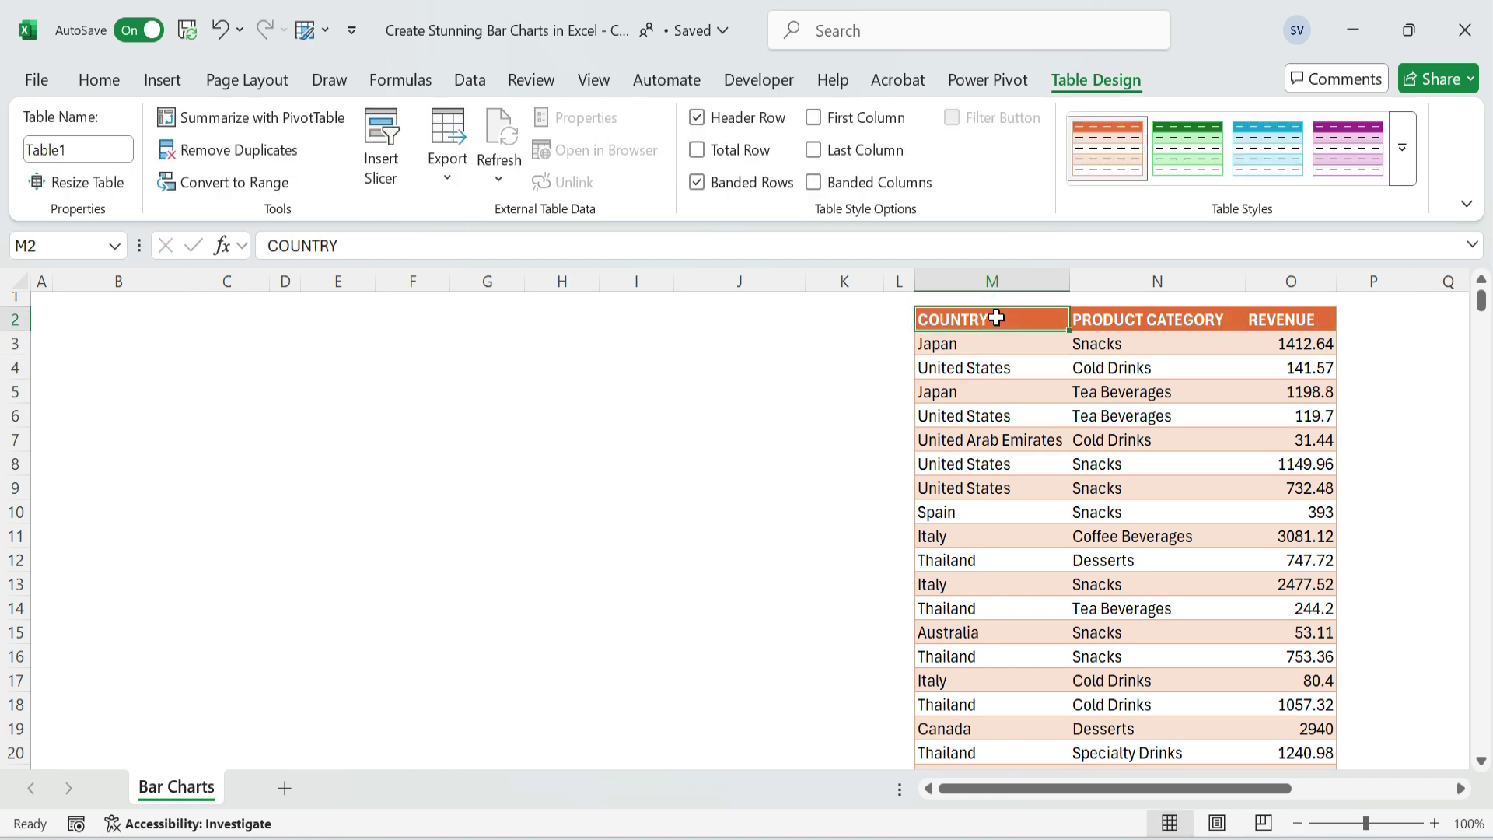
left_click(166, 81)
left_click(56, 172)
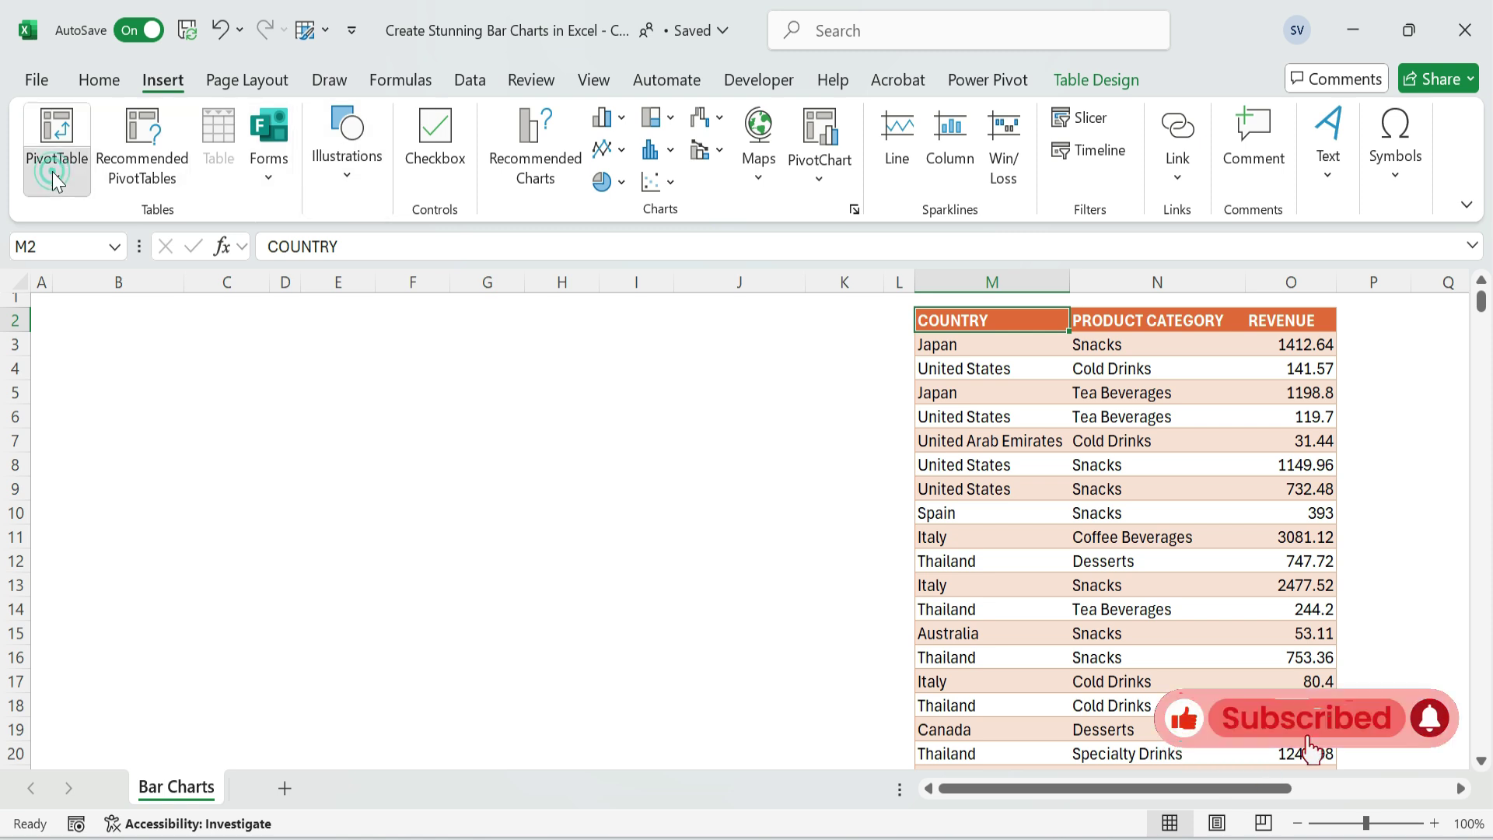
left_click(115, 221)
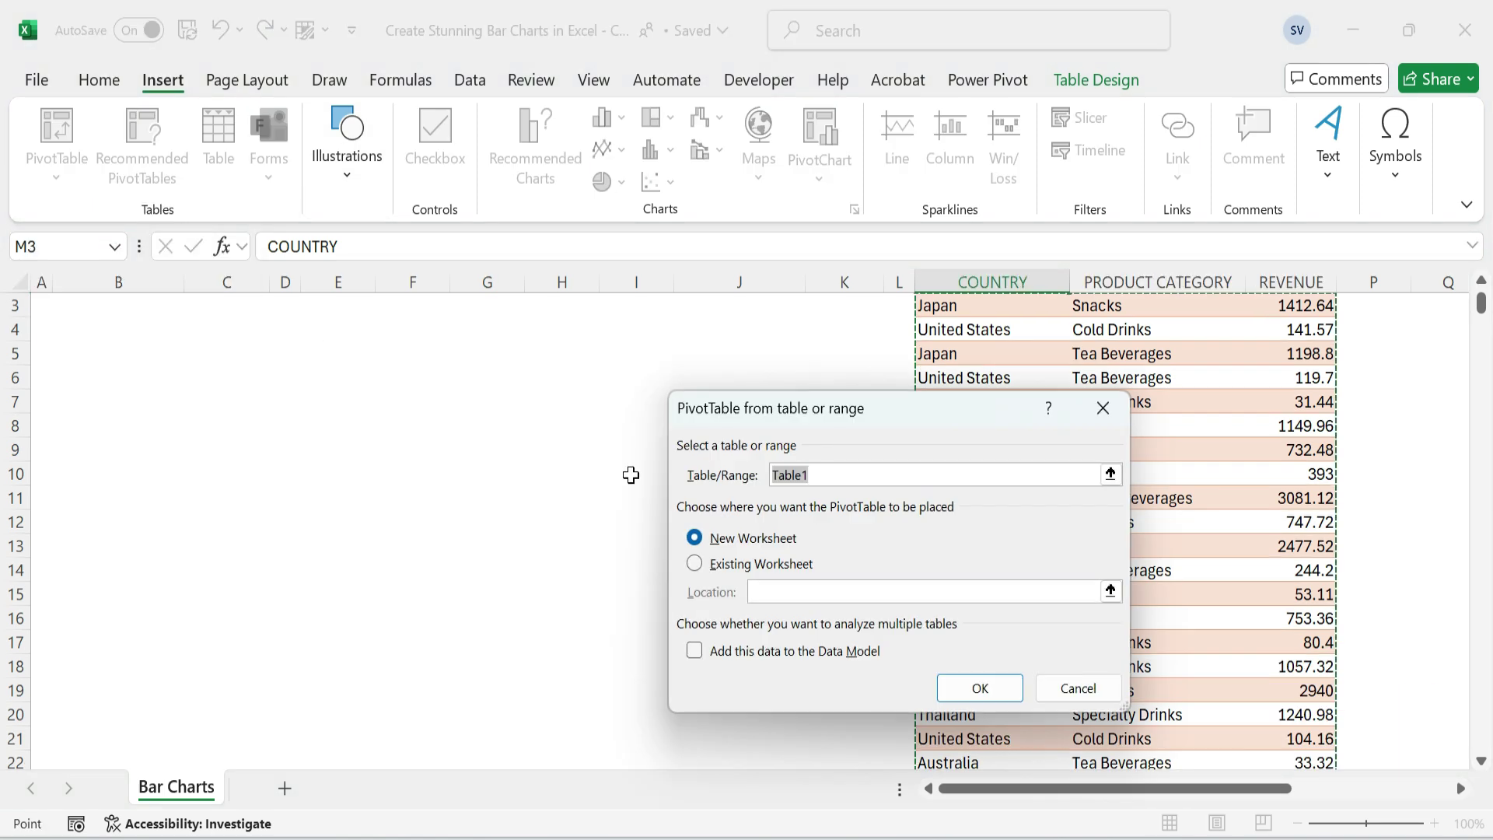
left_click(779, 570)
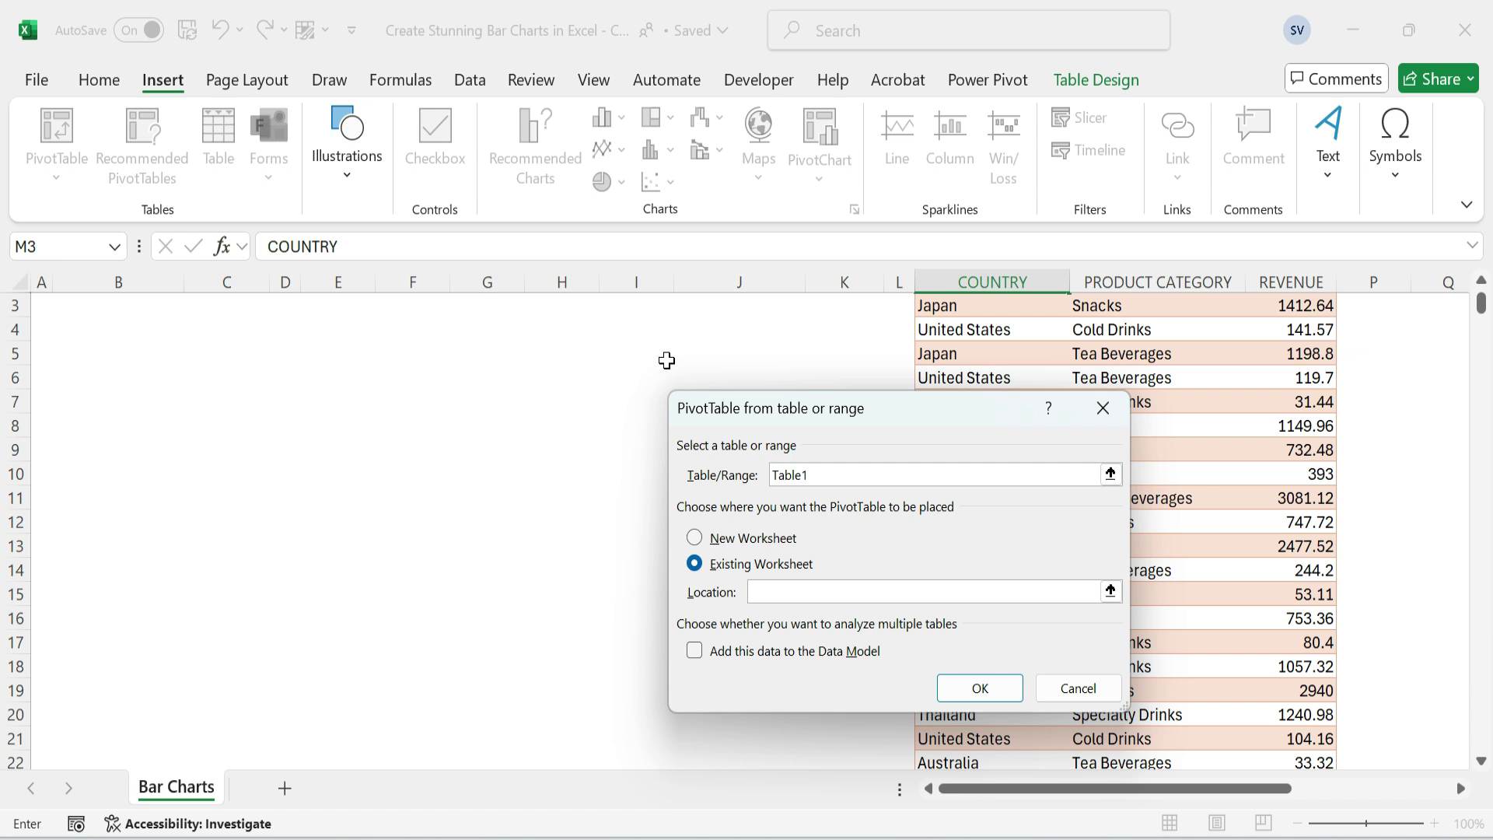
left_click(698, 339)
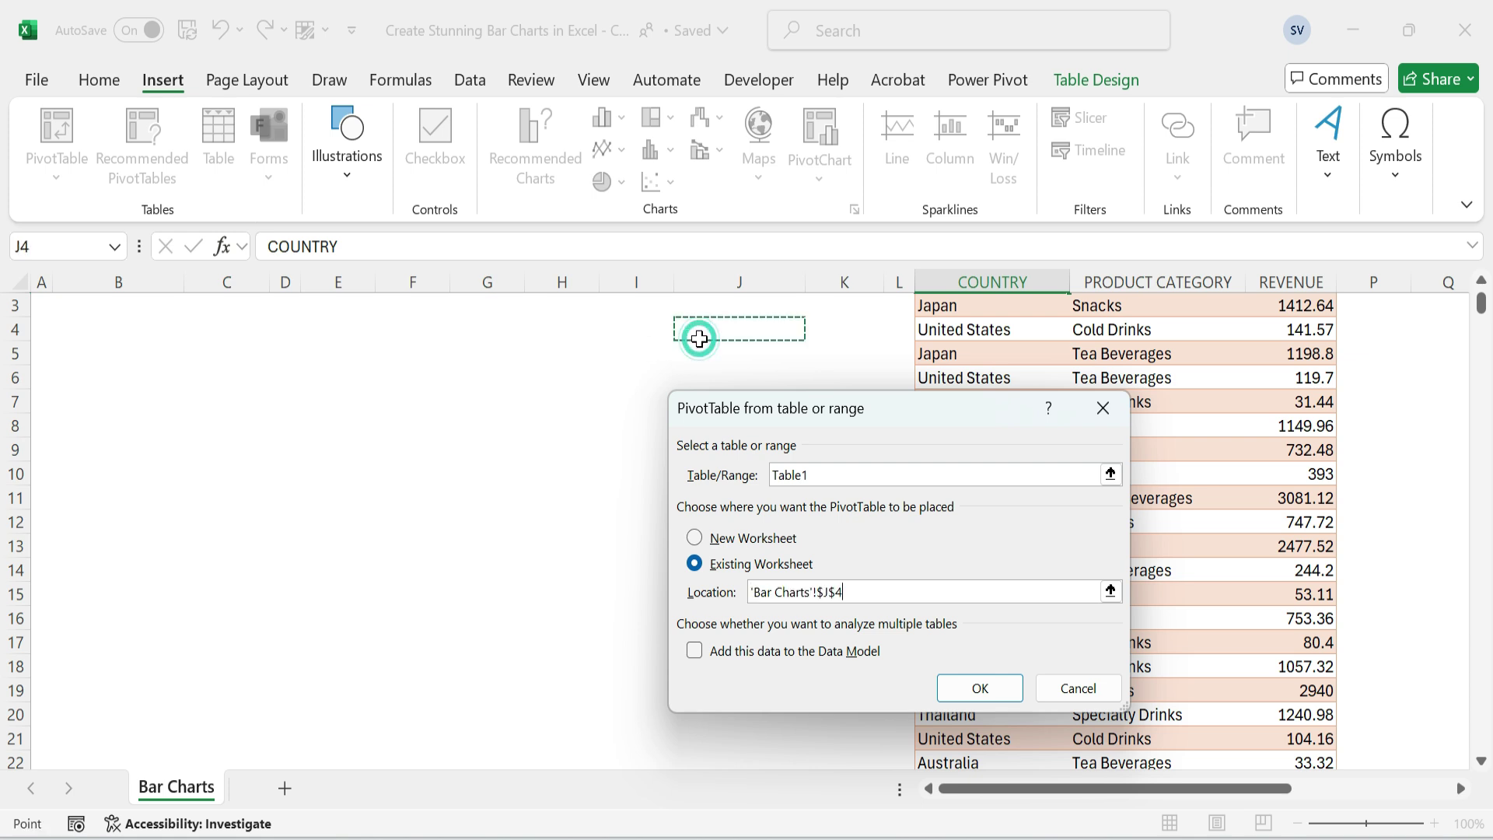
left_click(649, 335)
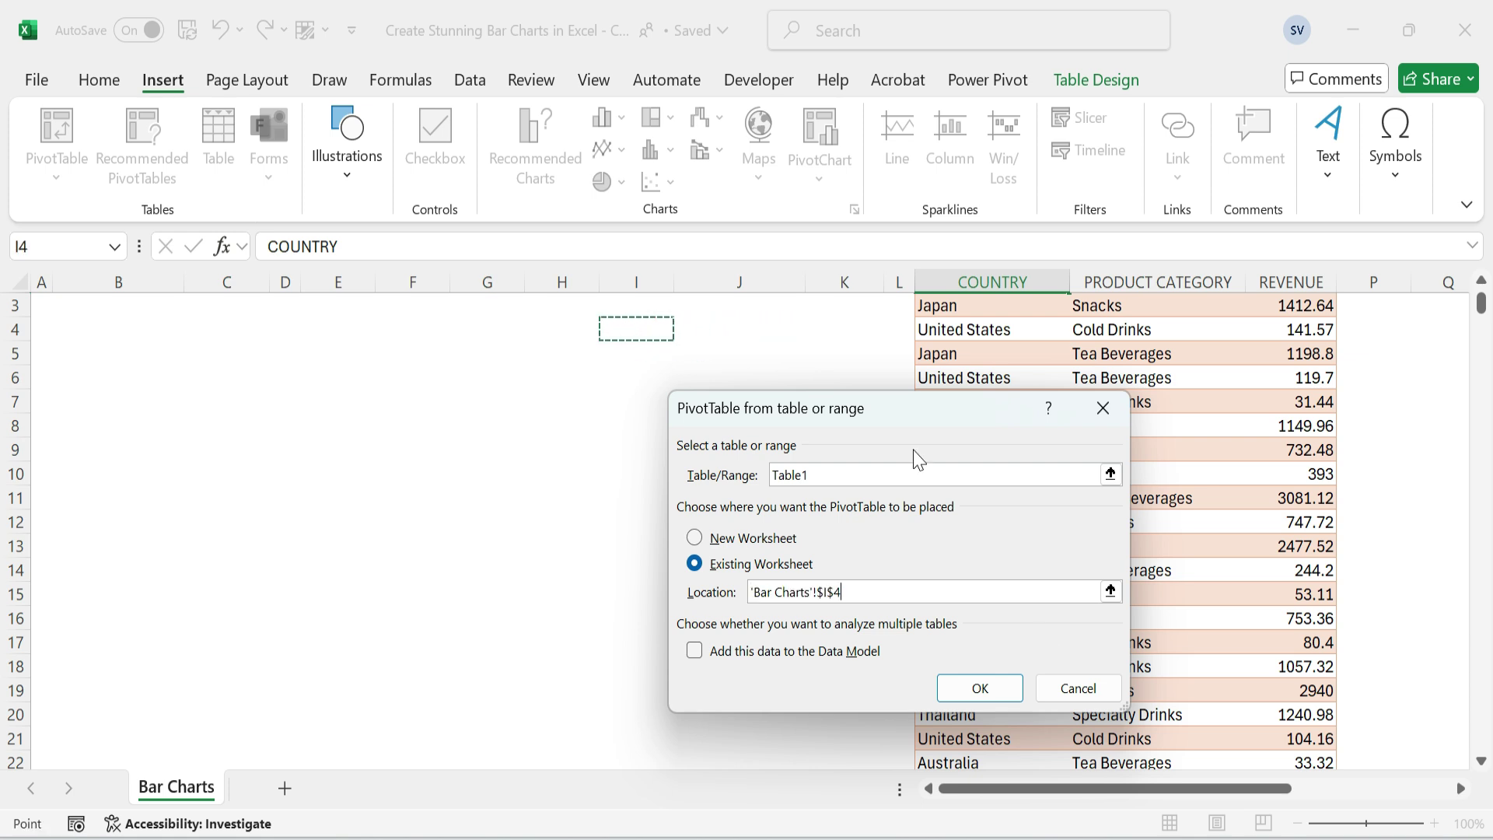
left_click(998, 703)
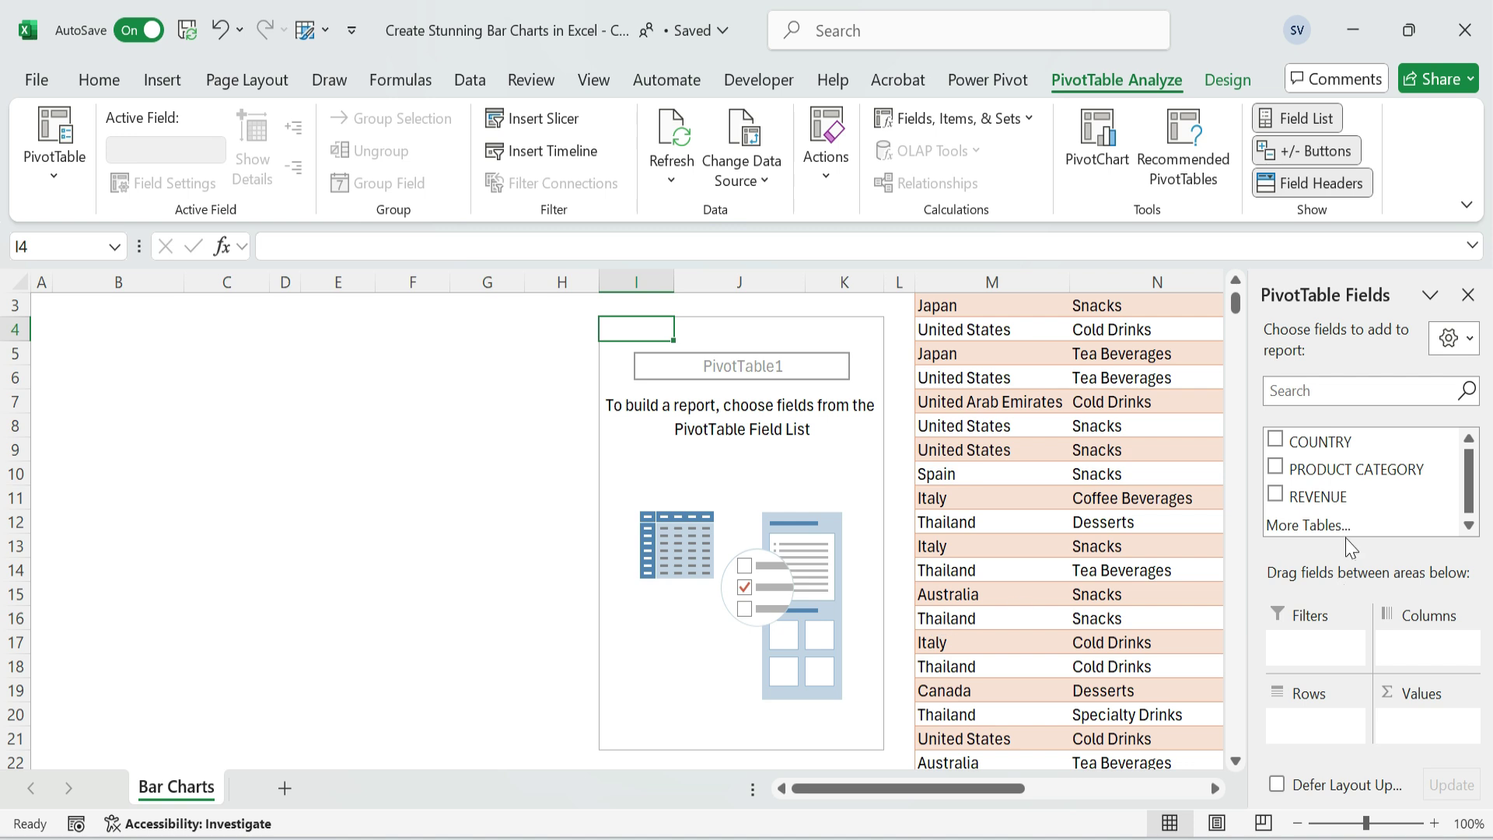
- Set PRODUCT CATEGORY as the PivotTable rows and REVENUE as the summed values, with the value column headed REVENUE
left_click_drag(1348, 472, 1319, 732)
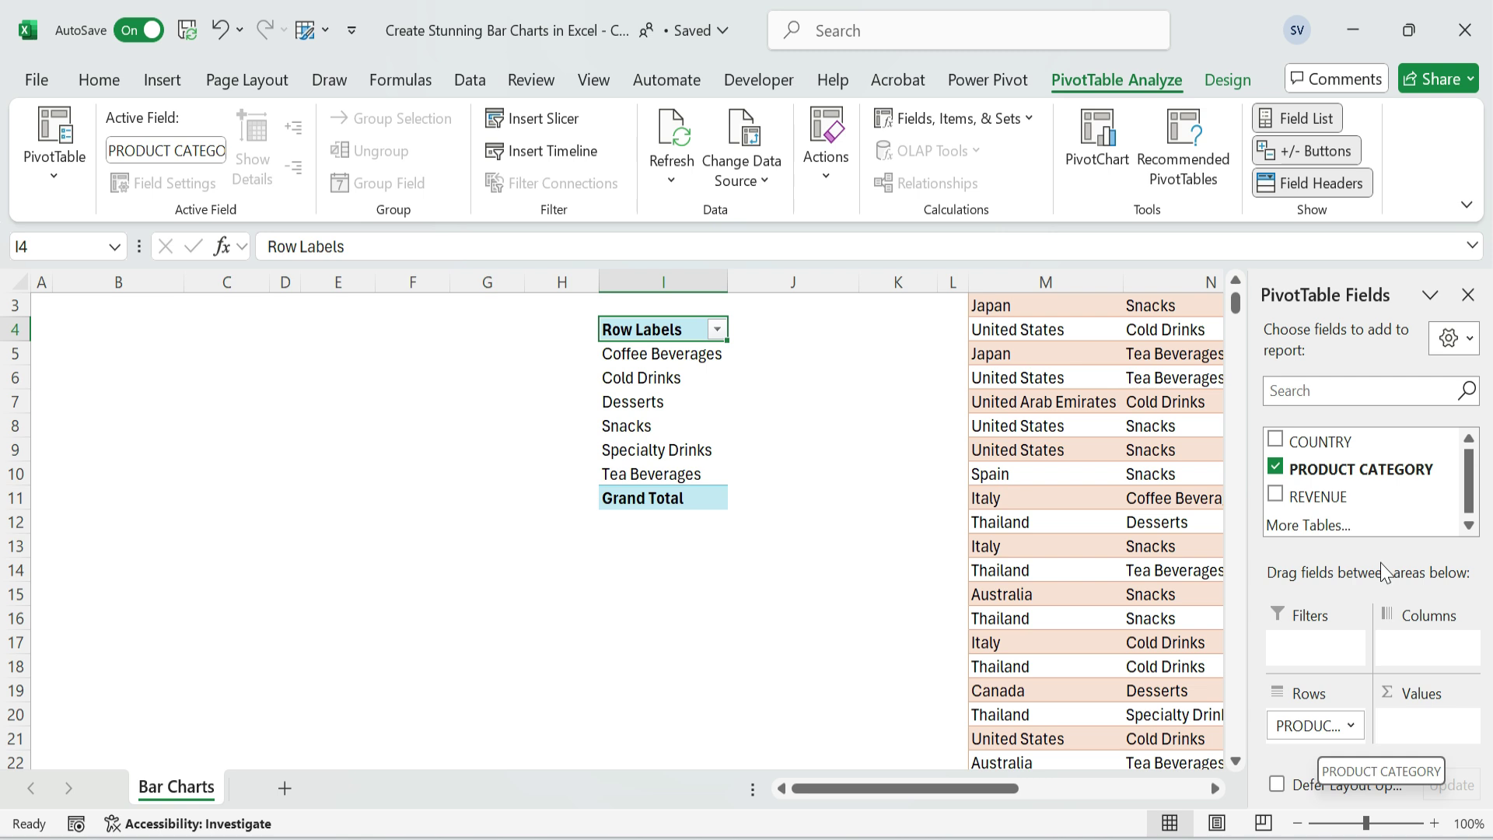
left_click_drag(1322, 498, 1466, 725)
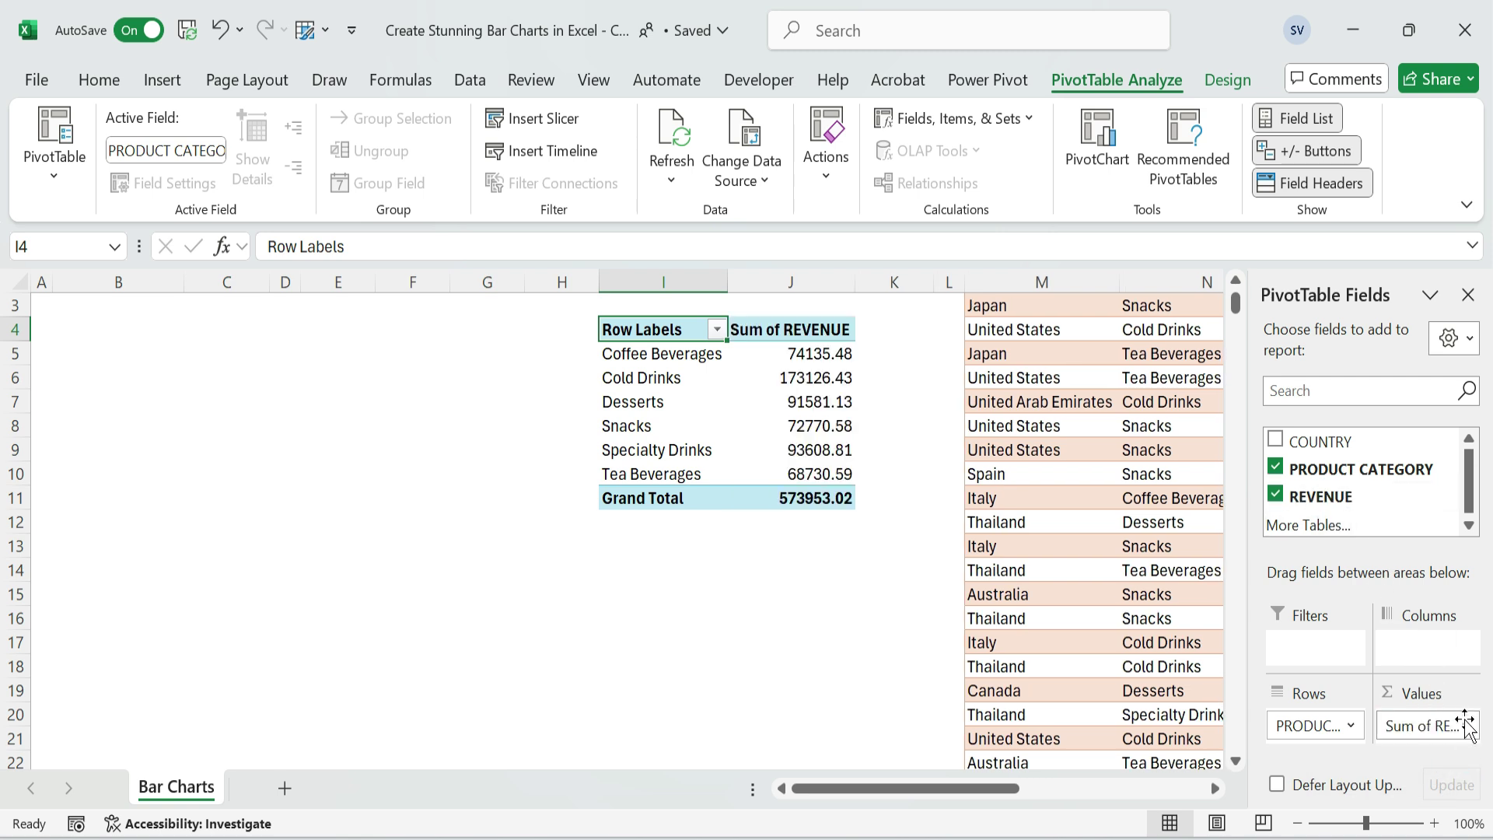
double_click(801, 340)
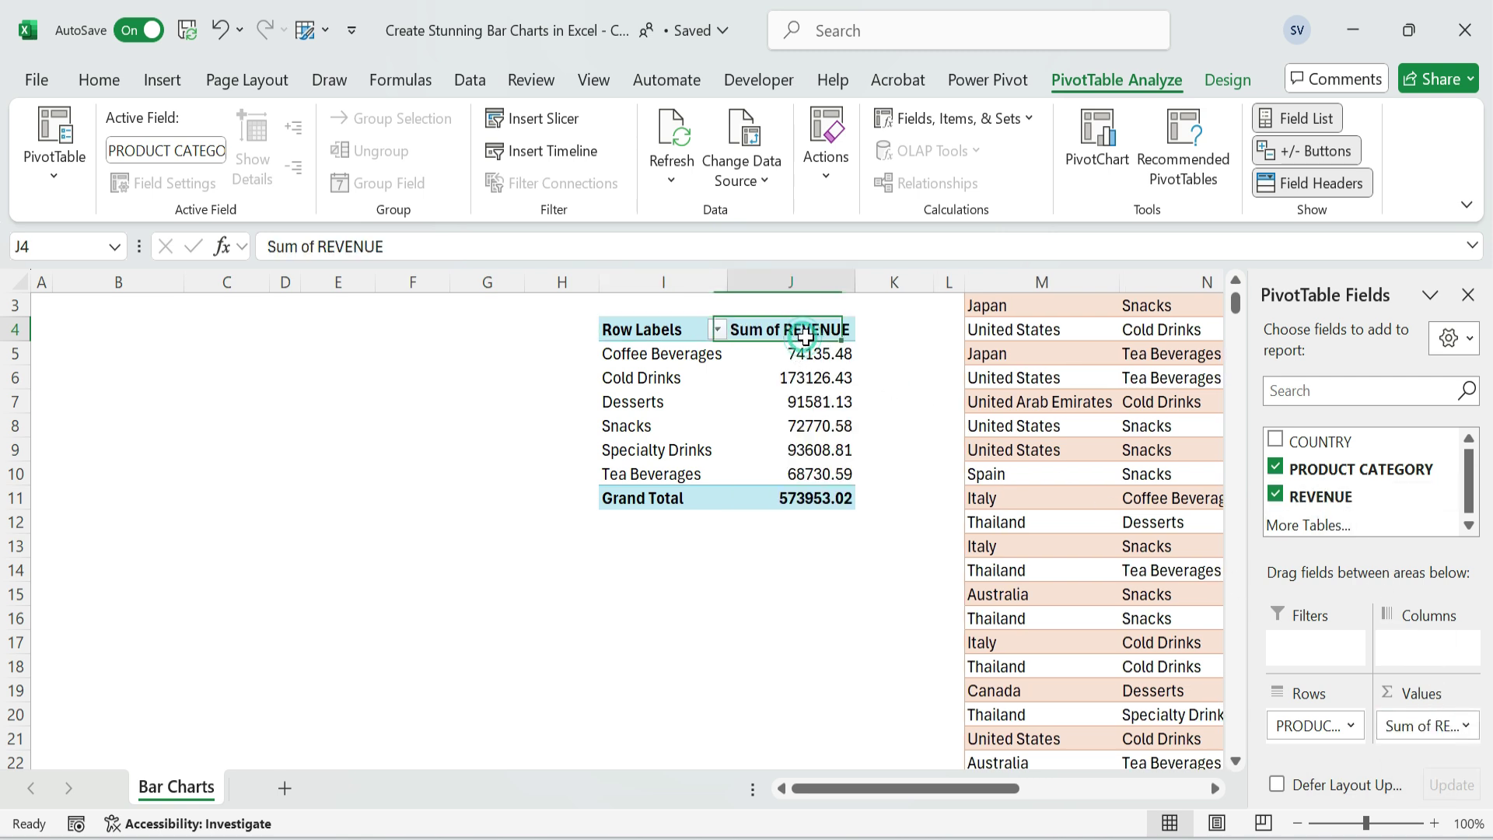
key("Return")
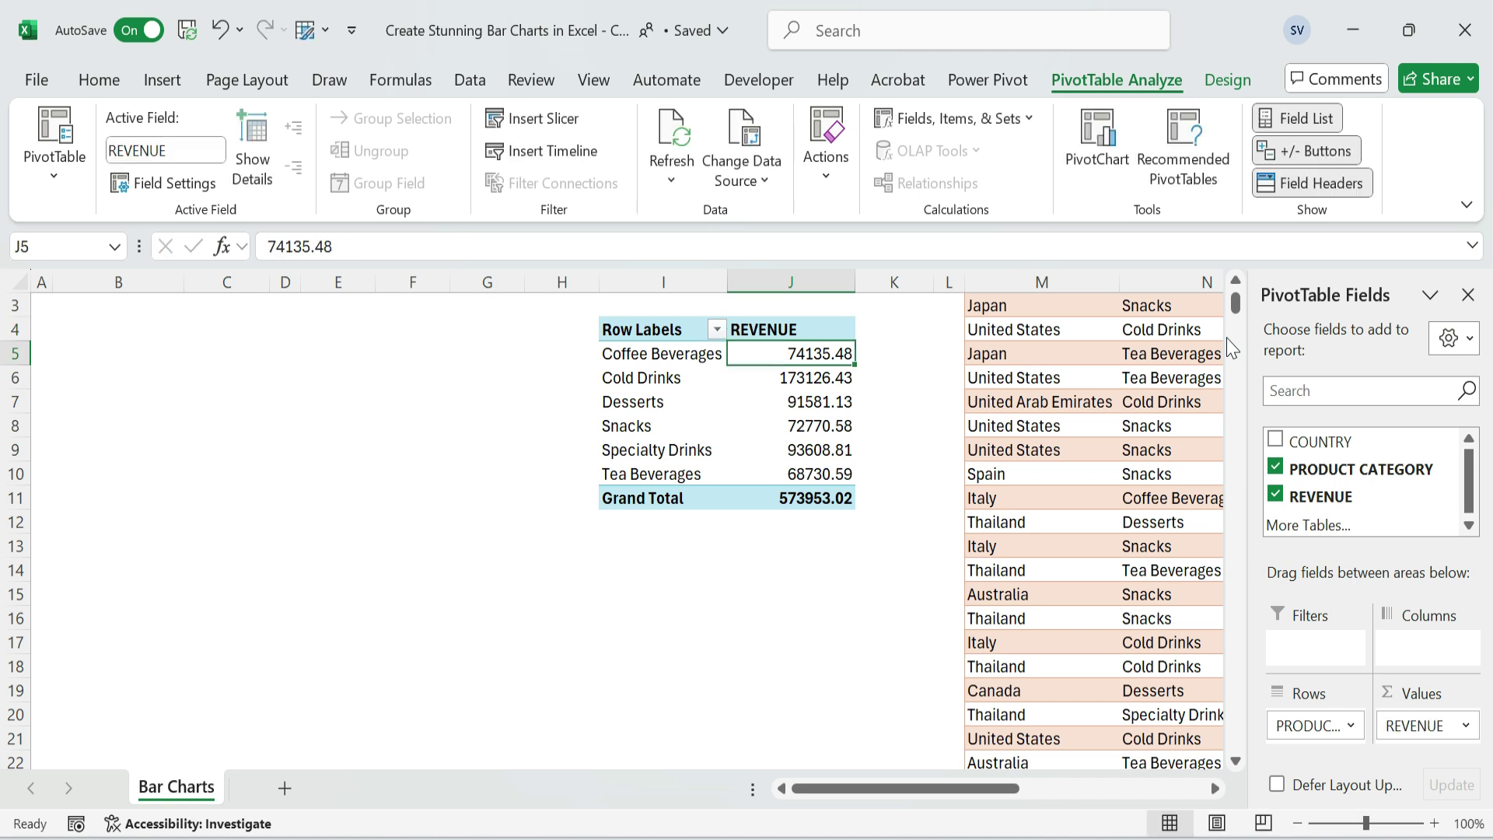
- Format the PivotTable's revenue figures as US dollar accounting without decimals and fit column J to its contents
key("ctrl+shift+Down")
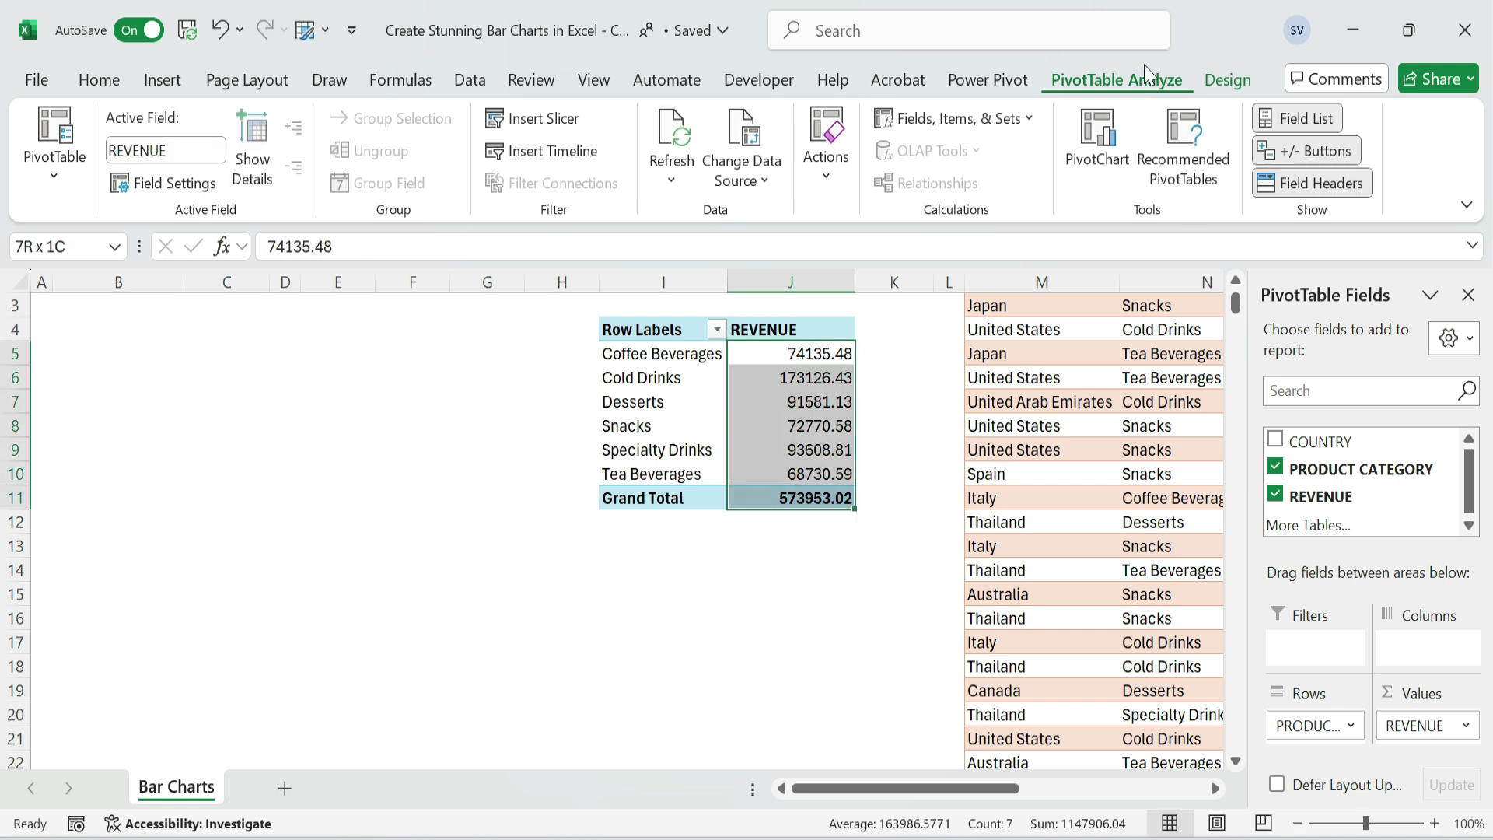
left_click(99, 79)
left_click(695, 151)
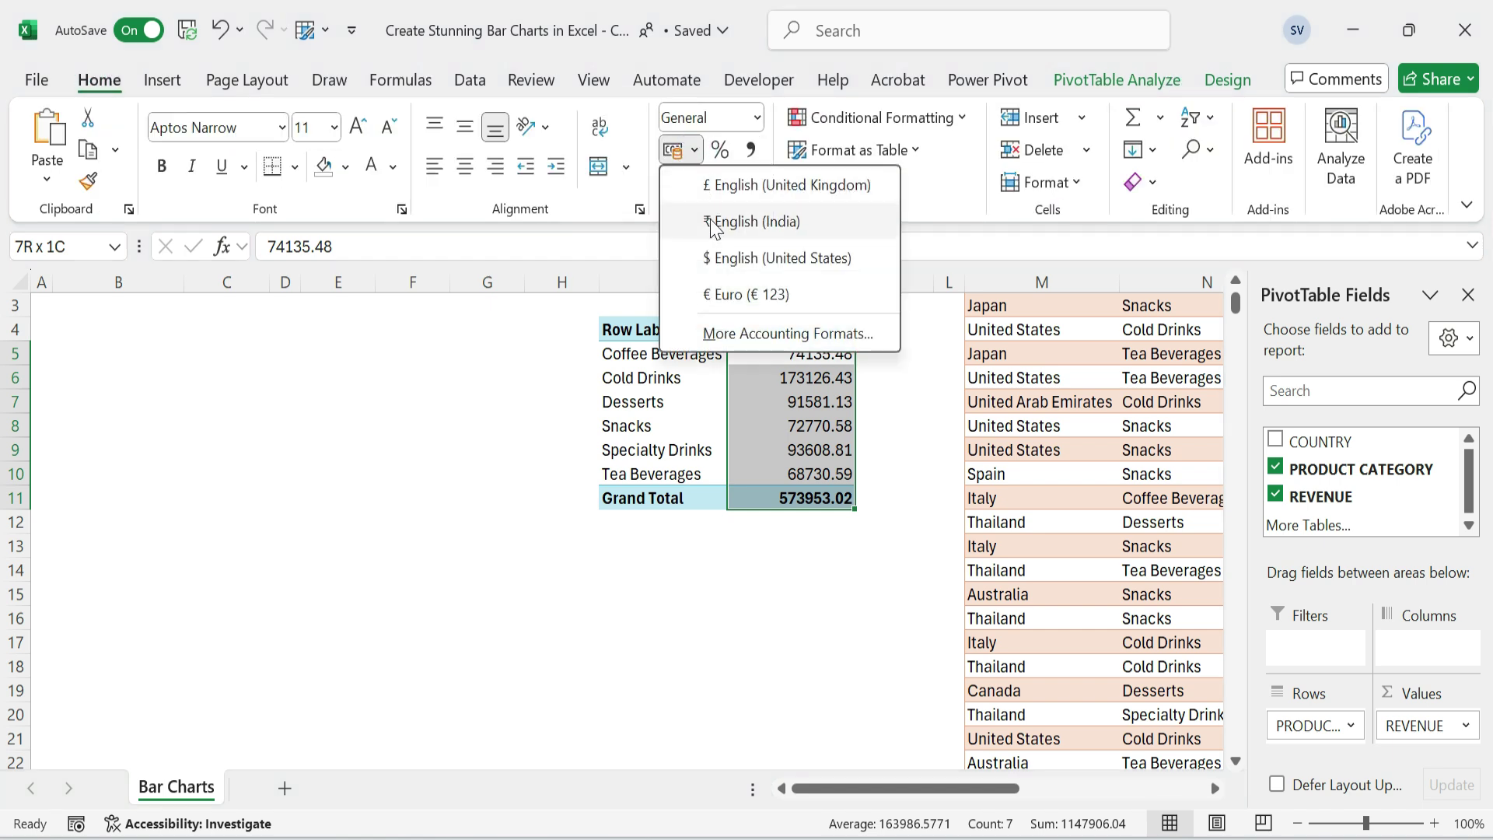
left_click(758, 260)
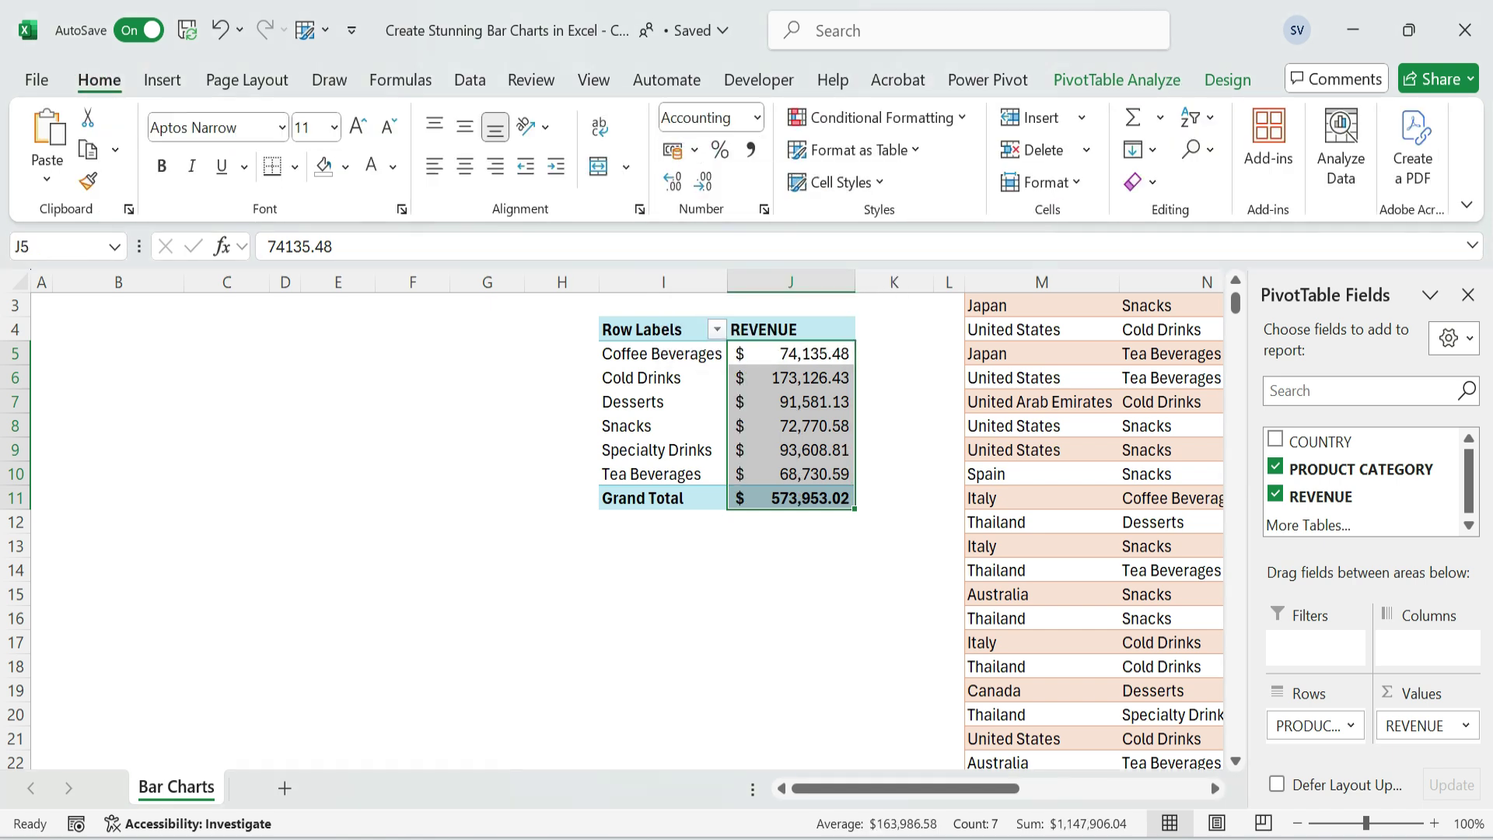
left_click(703, 181)
left_click(703, 181)
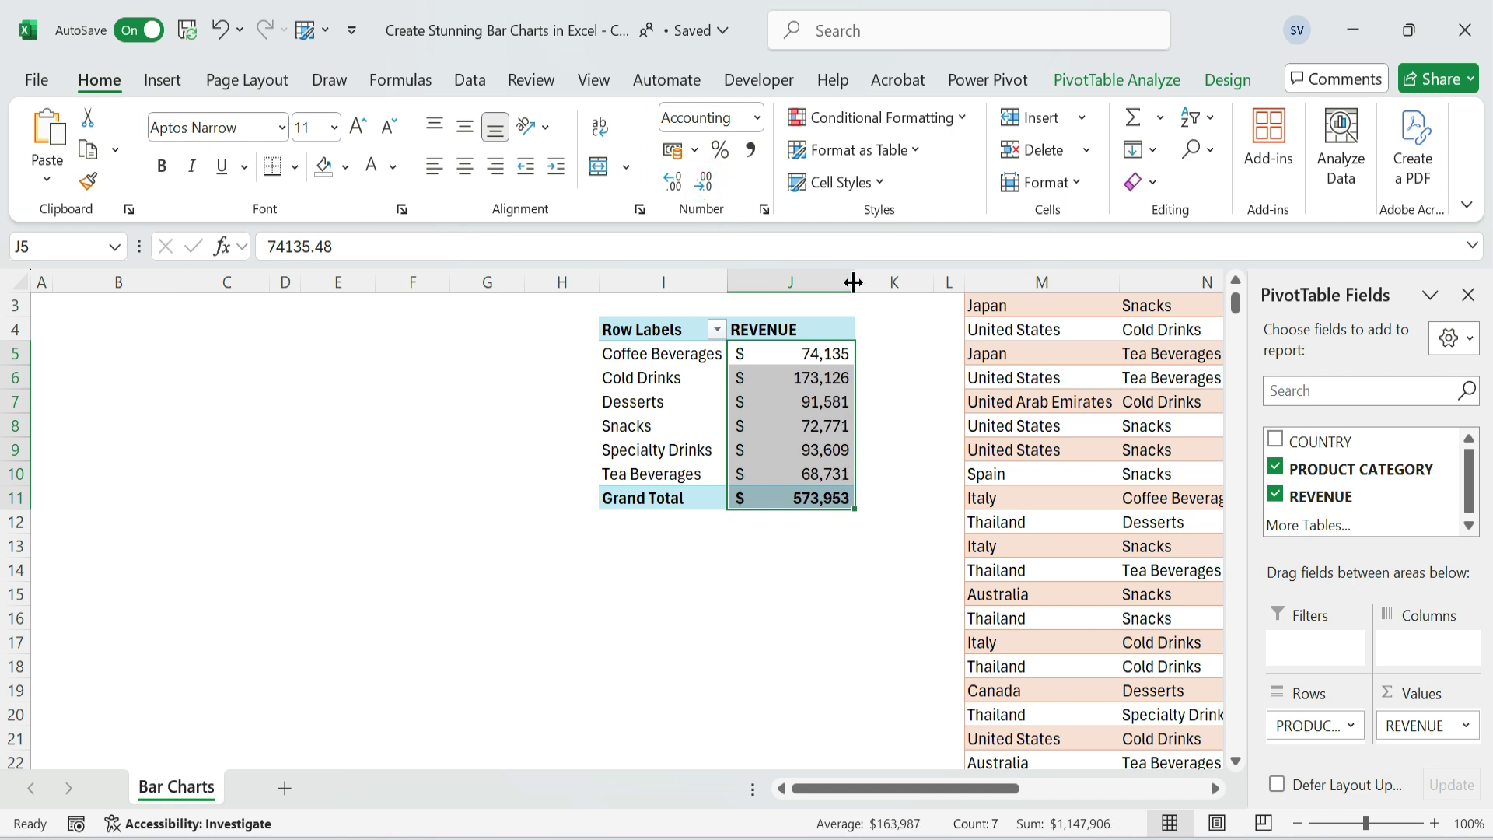
double_click(856, 285)
- Copy the whole PivotTable including its grand total and paste it as values at cell I13
scroll(700, 389, "up", 1)
left_click_drag(646, 368, 782, 536)
key("ctrl+c")
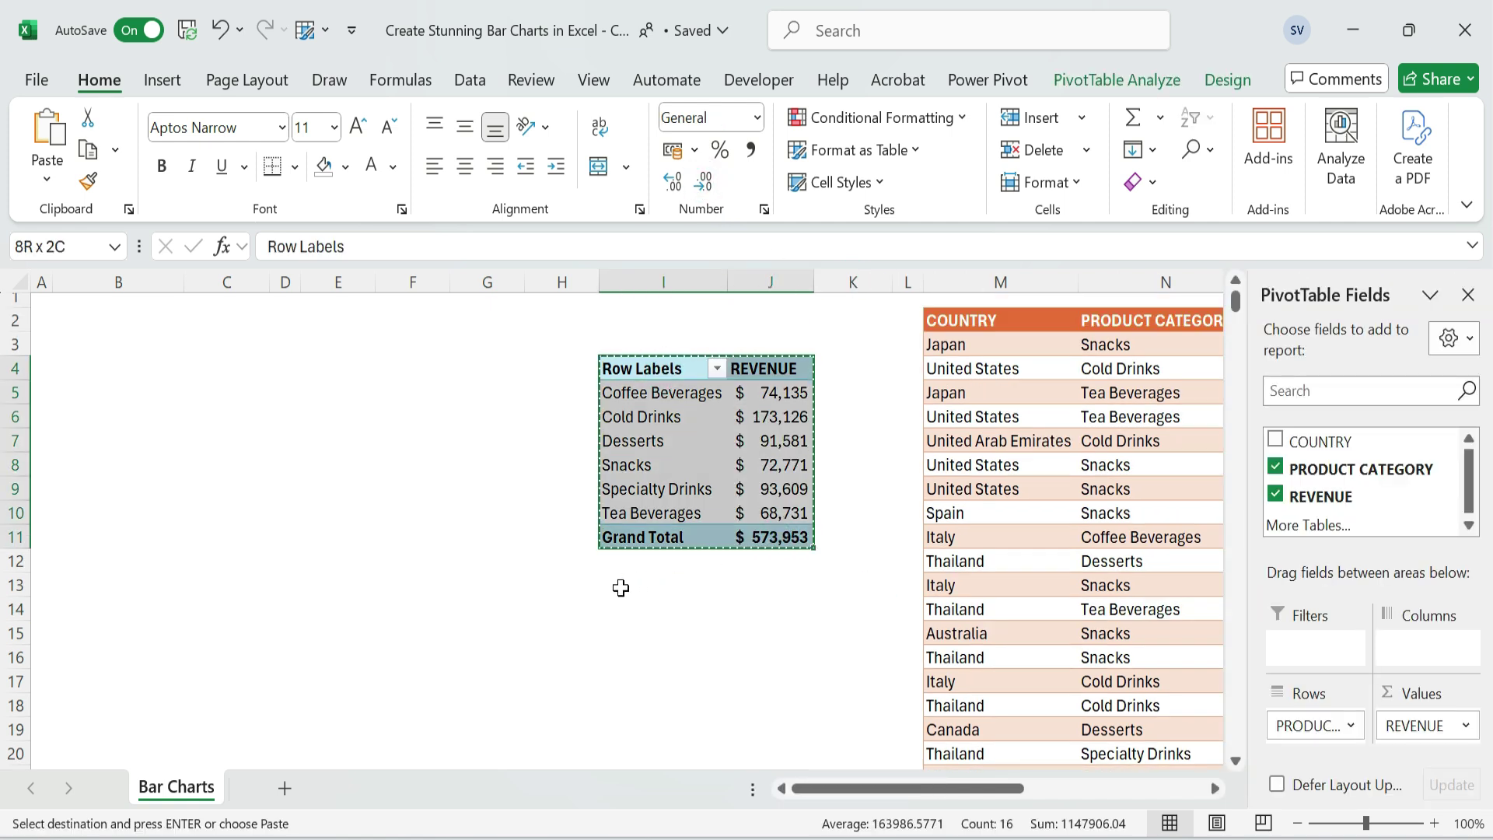
left_click(689, 583)
key("alt+e")
key("s")
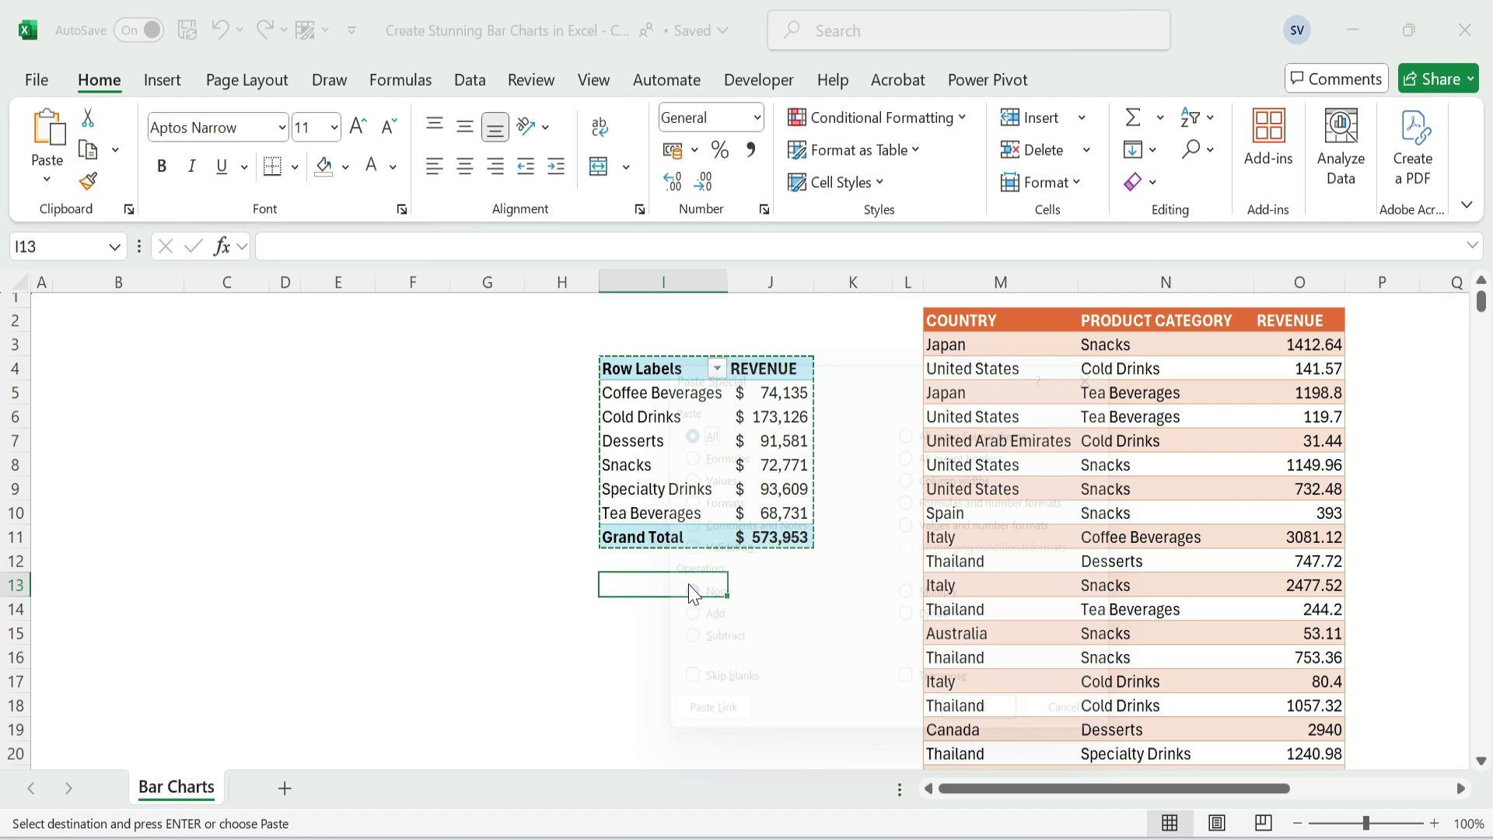
key("v")
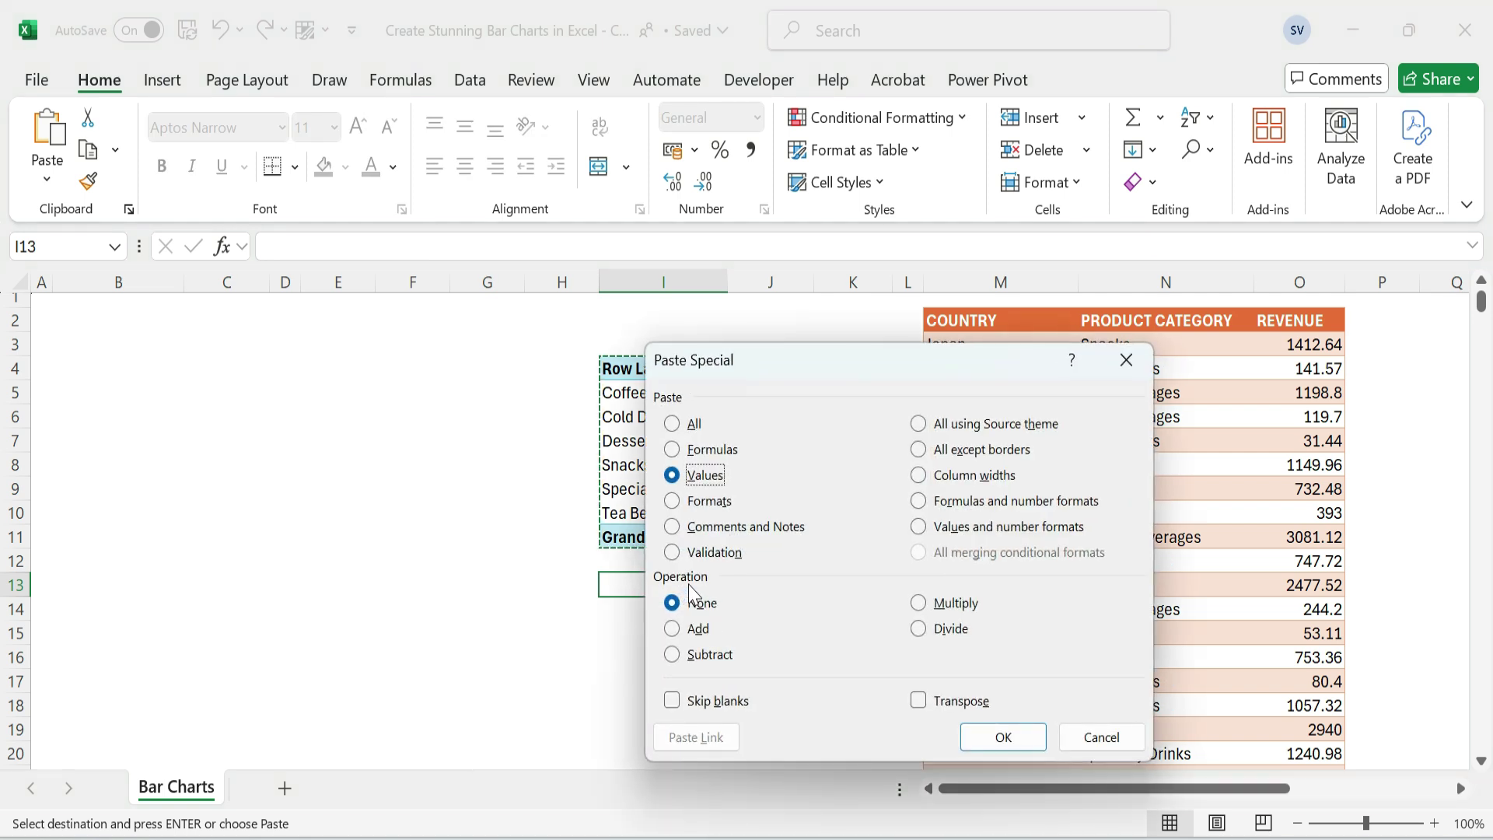
key("Return")
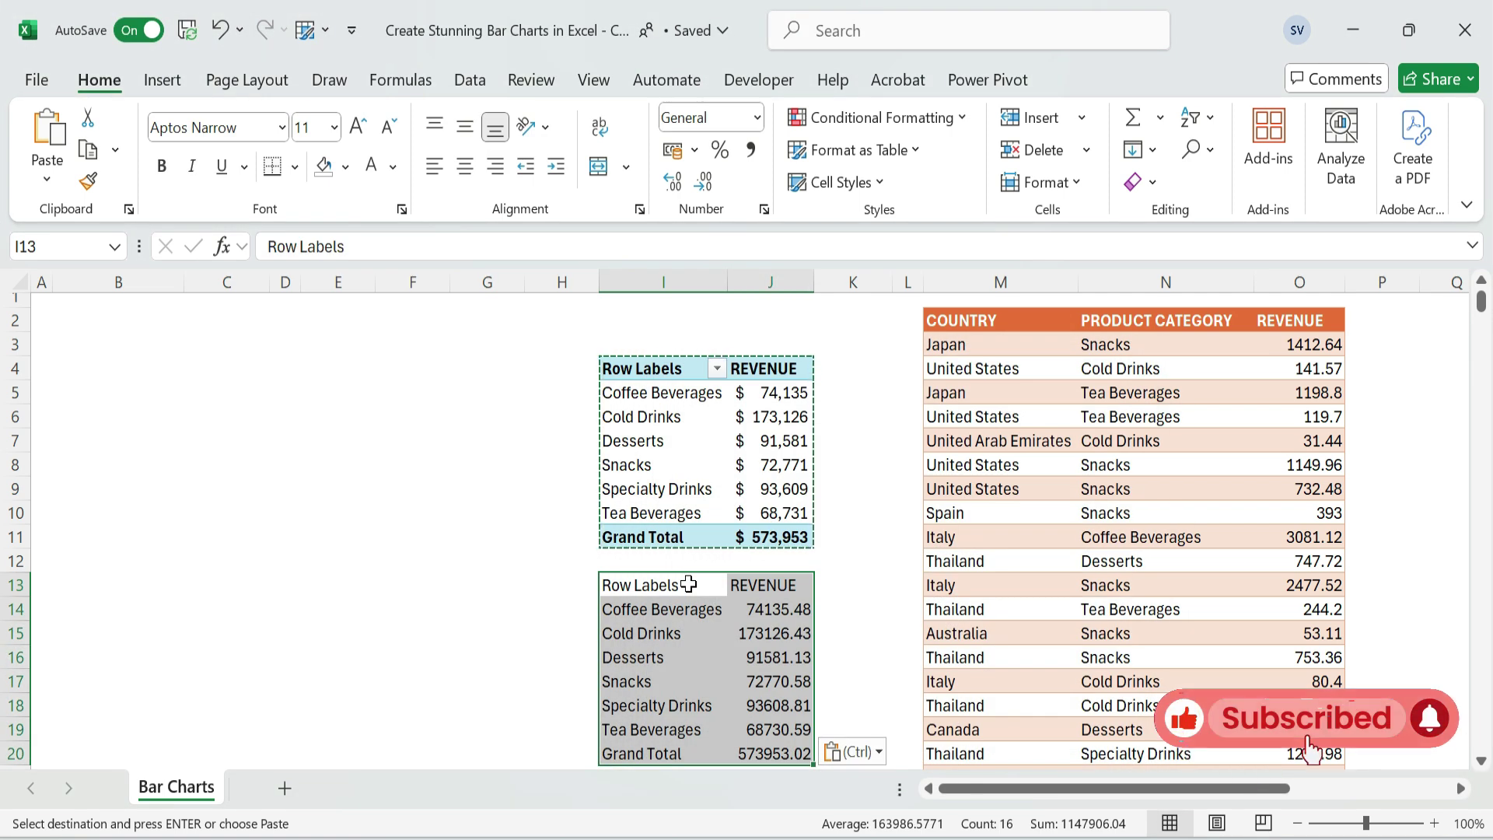
key("Escape")
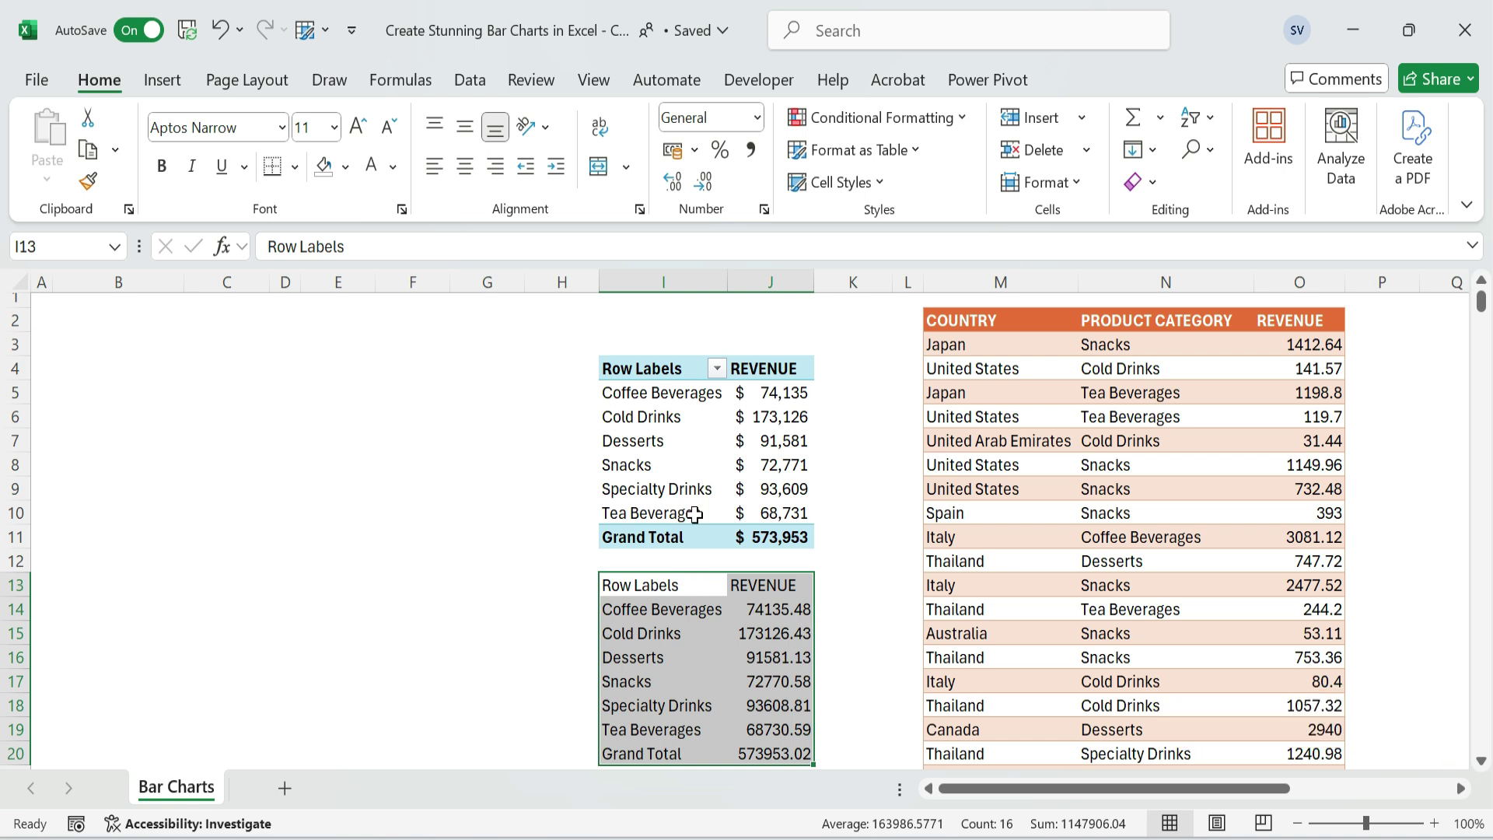
- Apply outline and inside borders to the pasted values in I13:J20
key("ctrl+1")
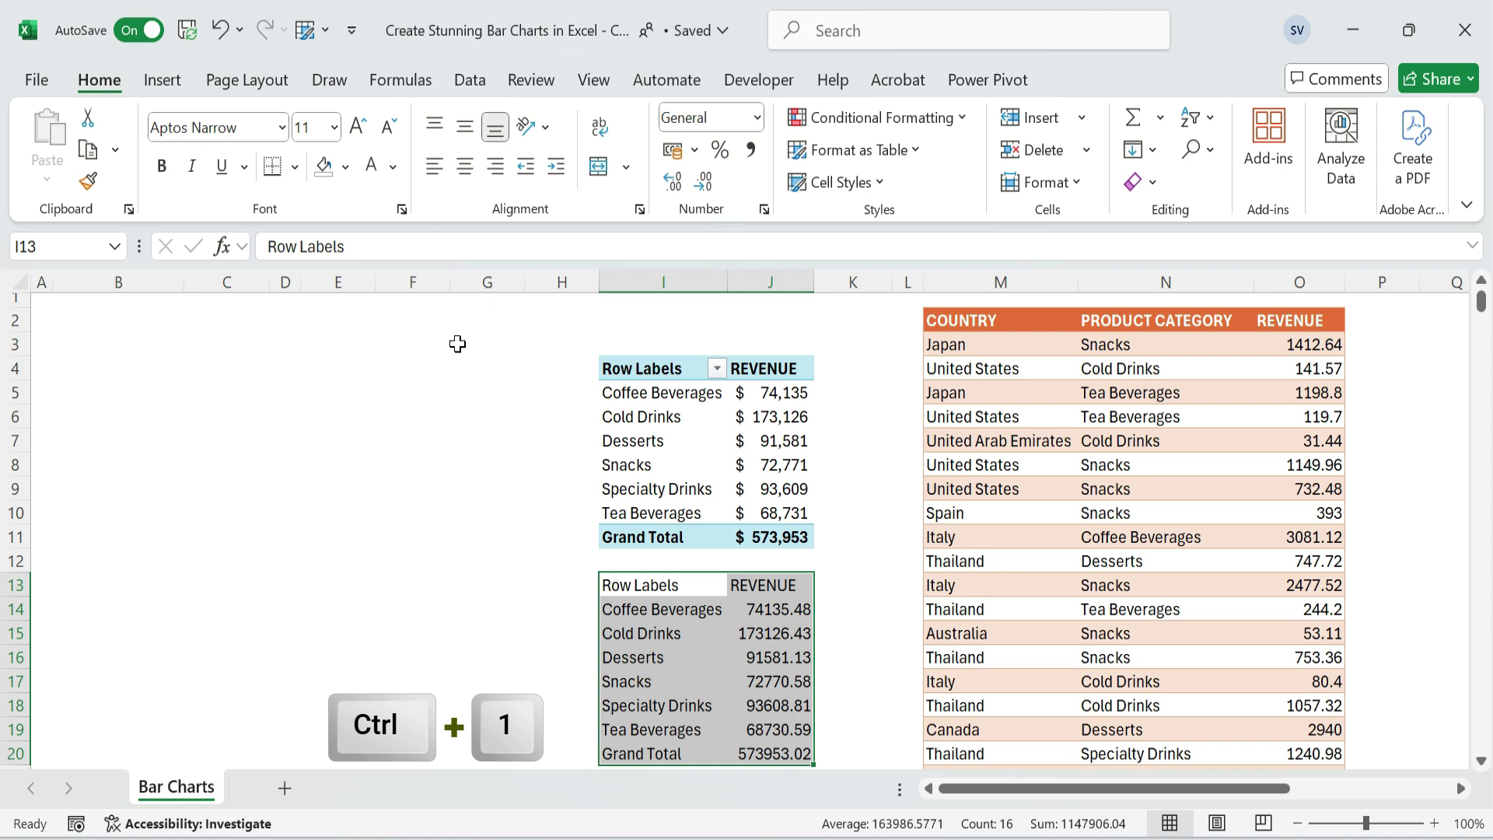
key("ctrl+1")
left_click(859, 252)
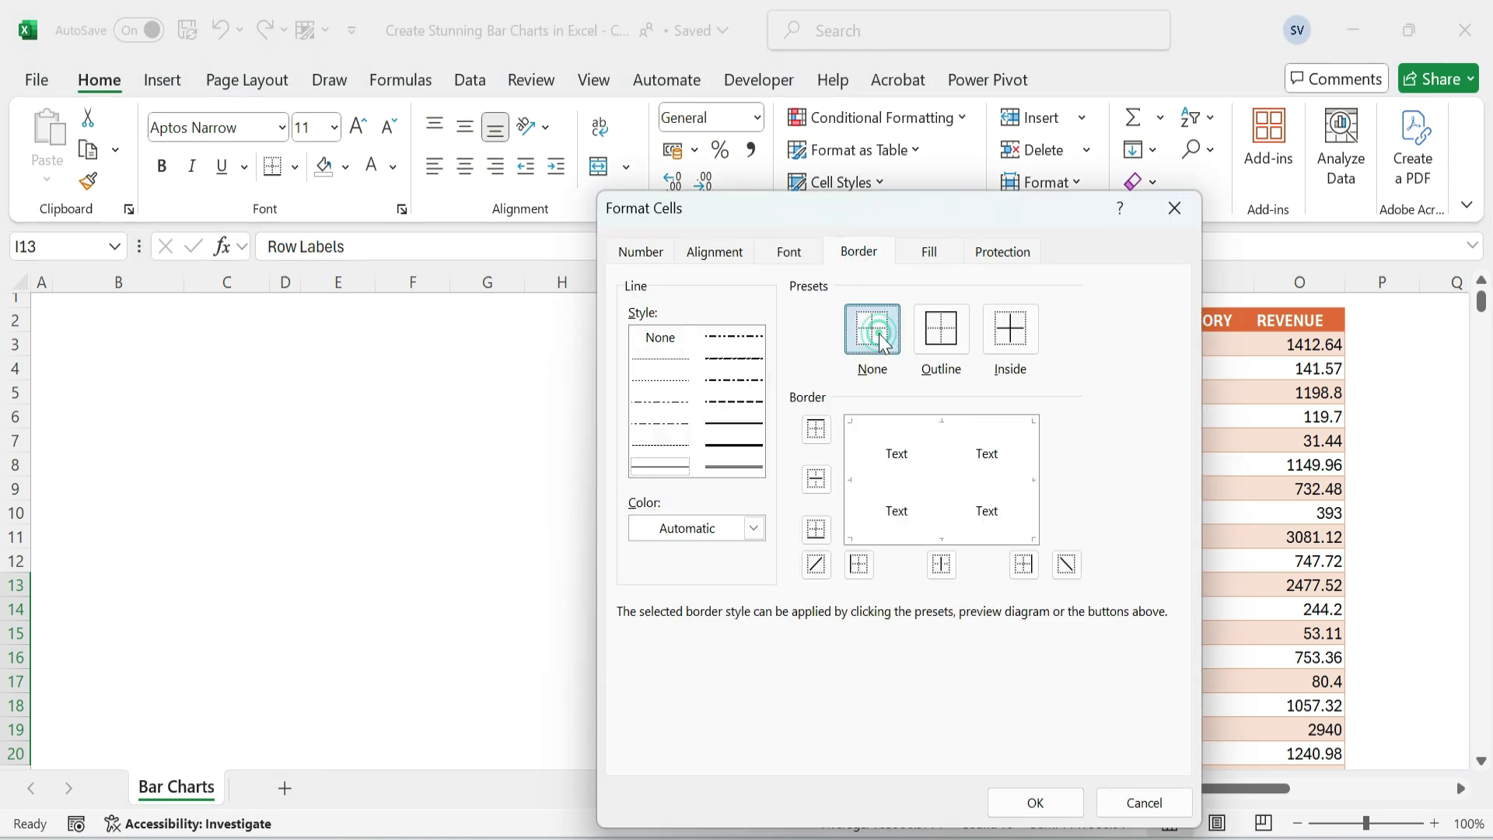
left_click(1018, 335)
left_click(1038, 803)
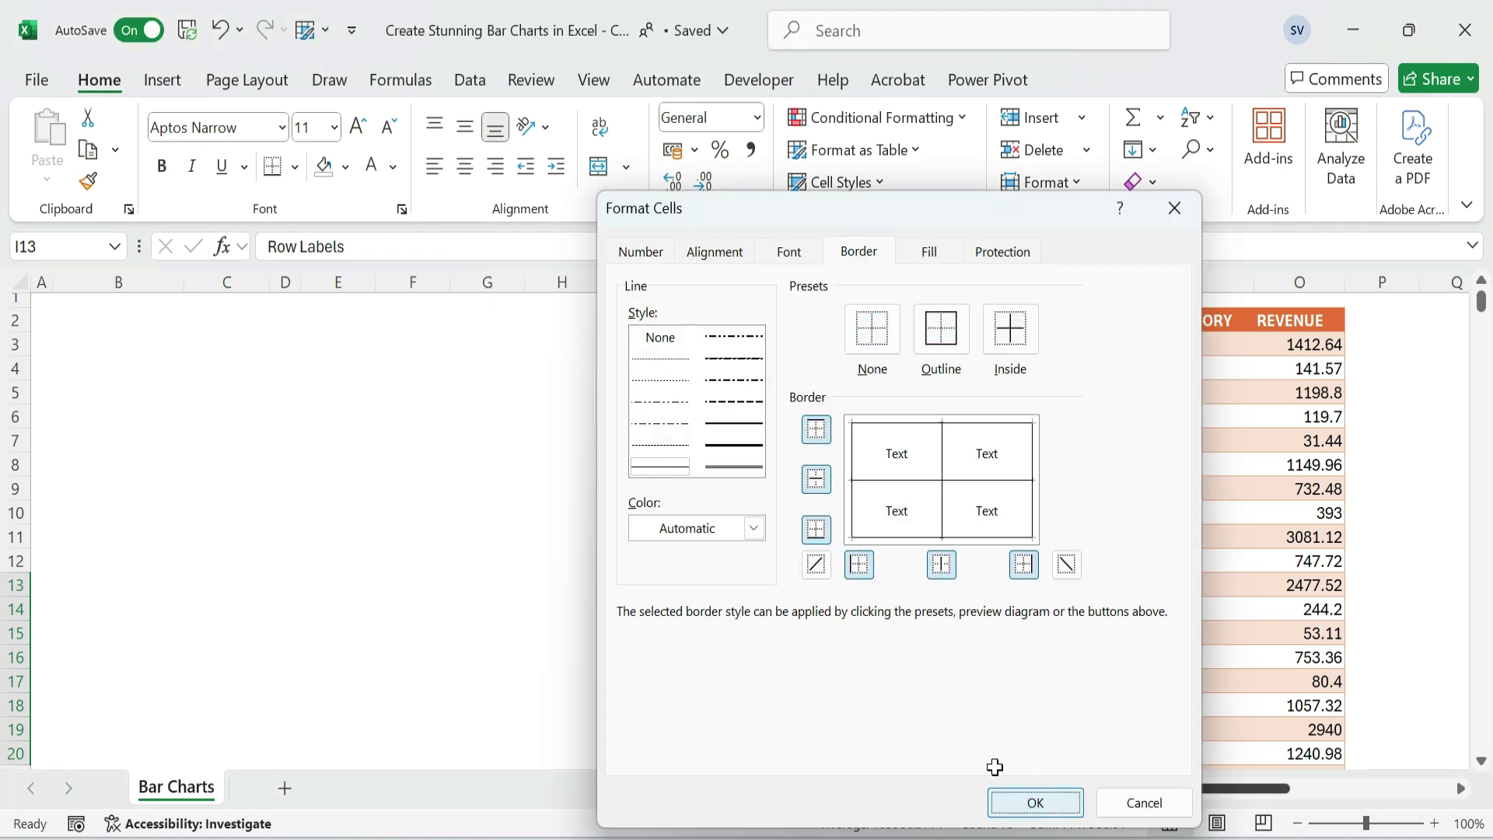
- Rename header I13 as Product and style I13:J13 with a dark teal fill and bold white text
key("shift+Home")
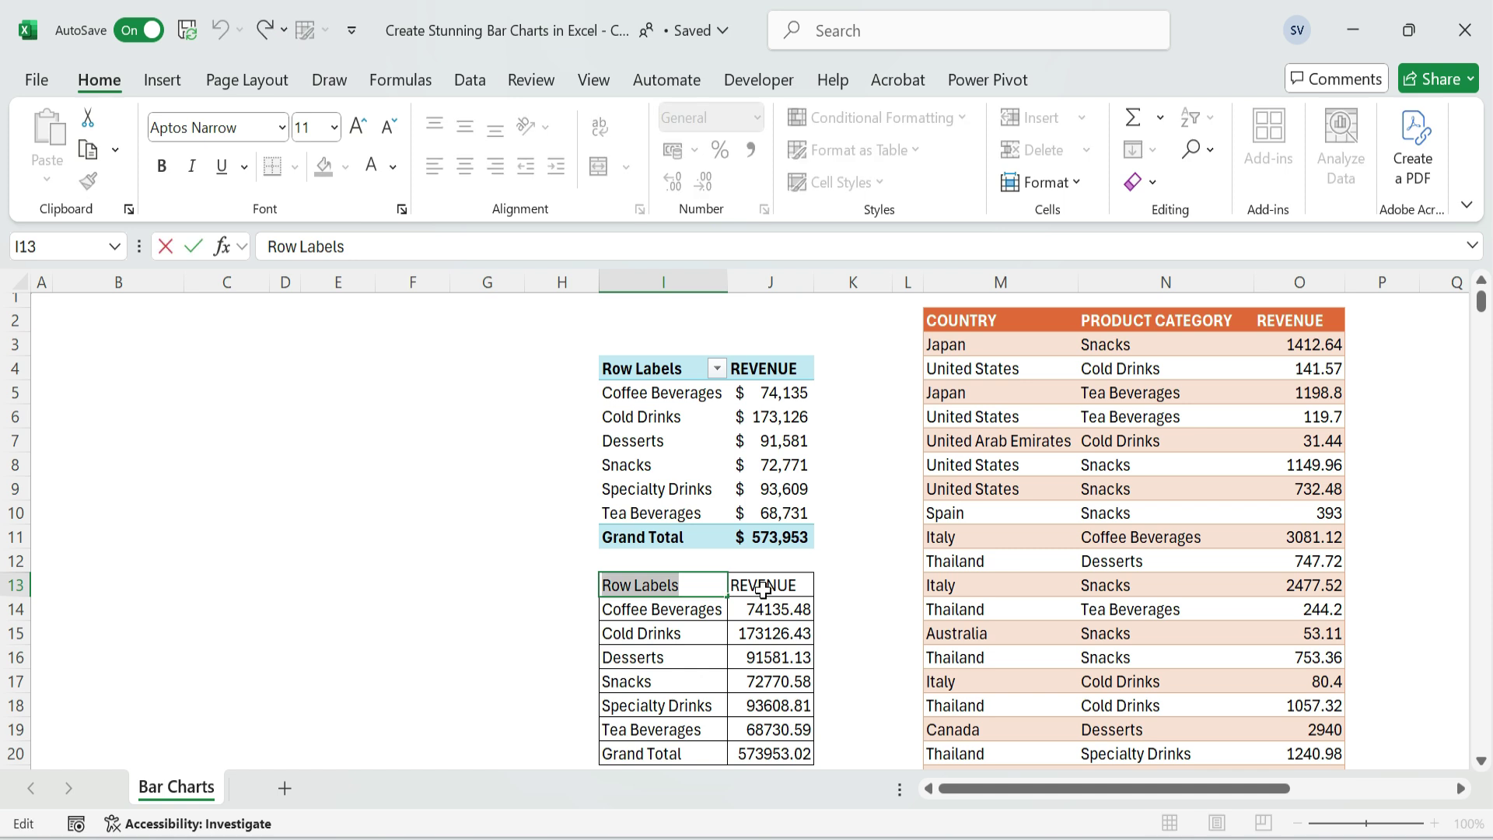
left_click(763, 589, "shift")
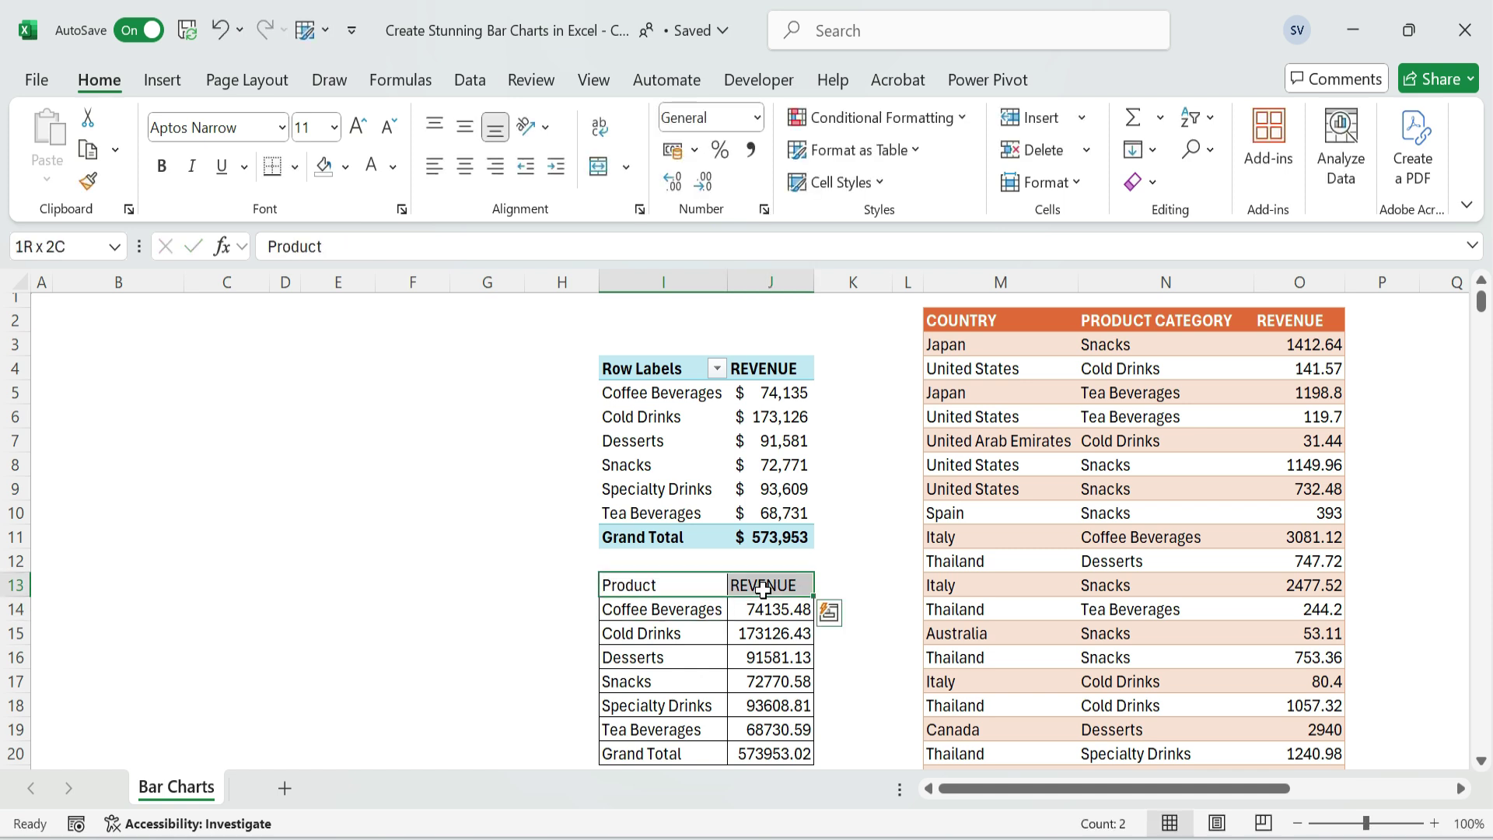
left_click(346, 168)
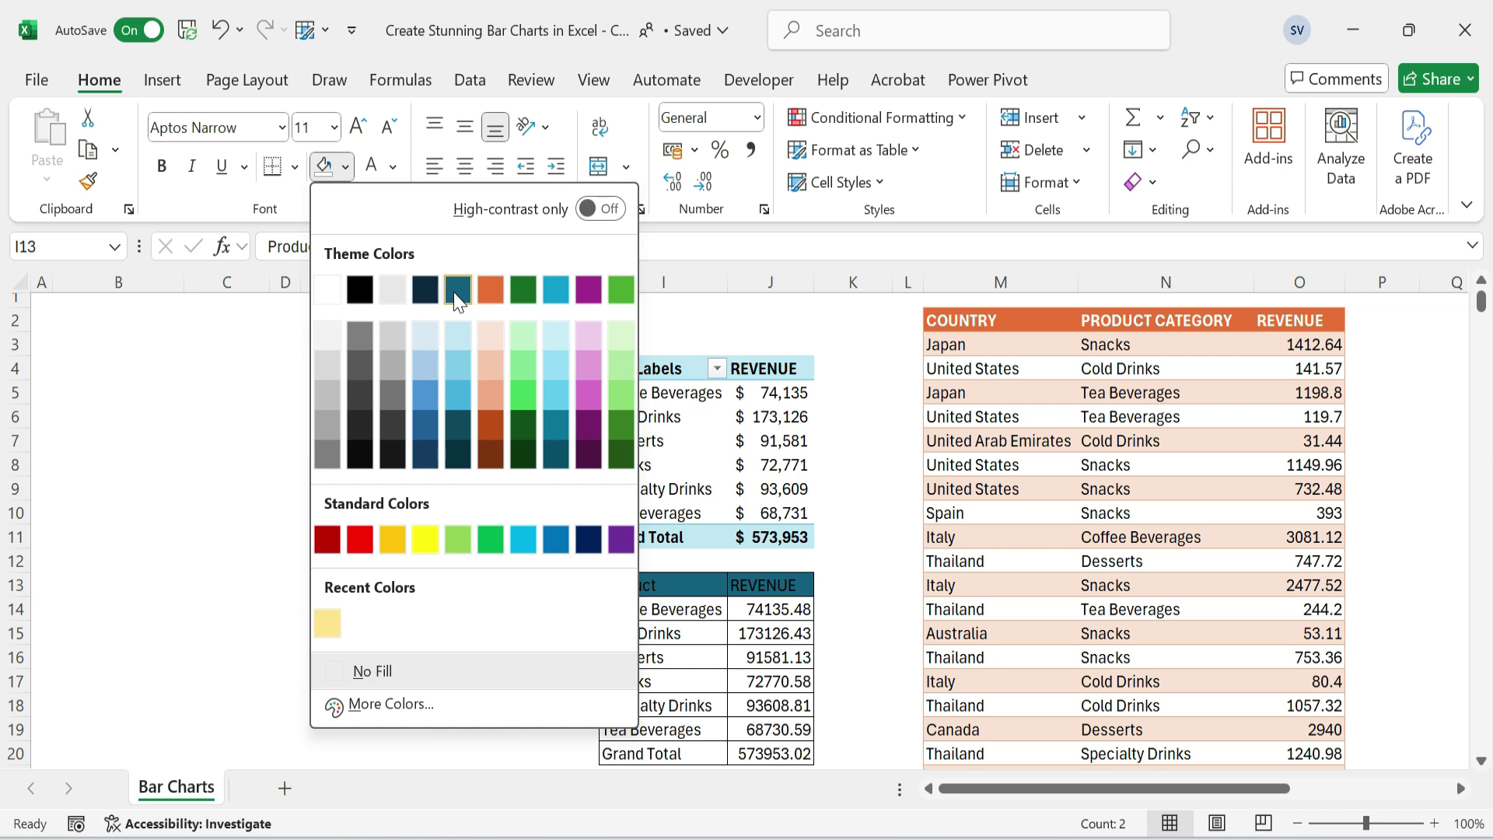
left_click(456, 292)
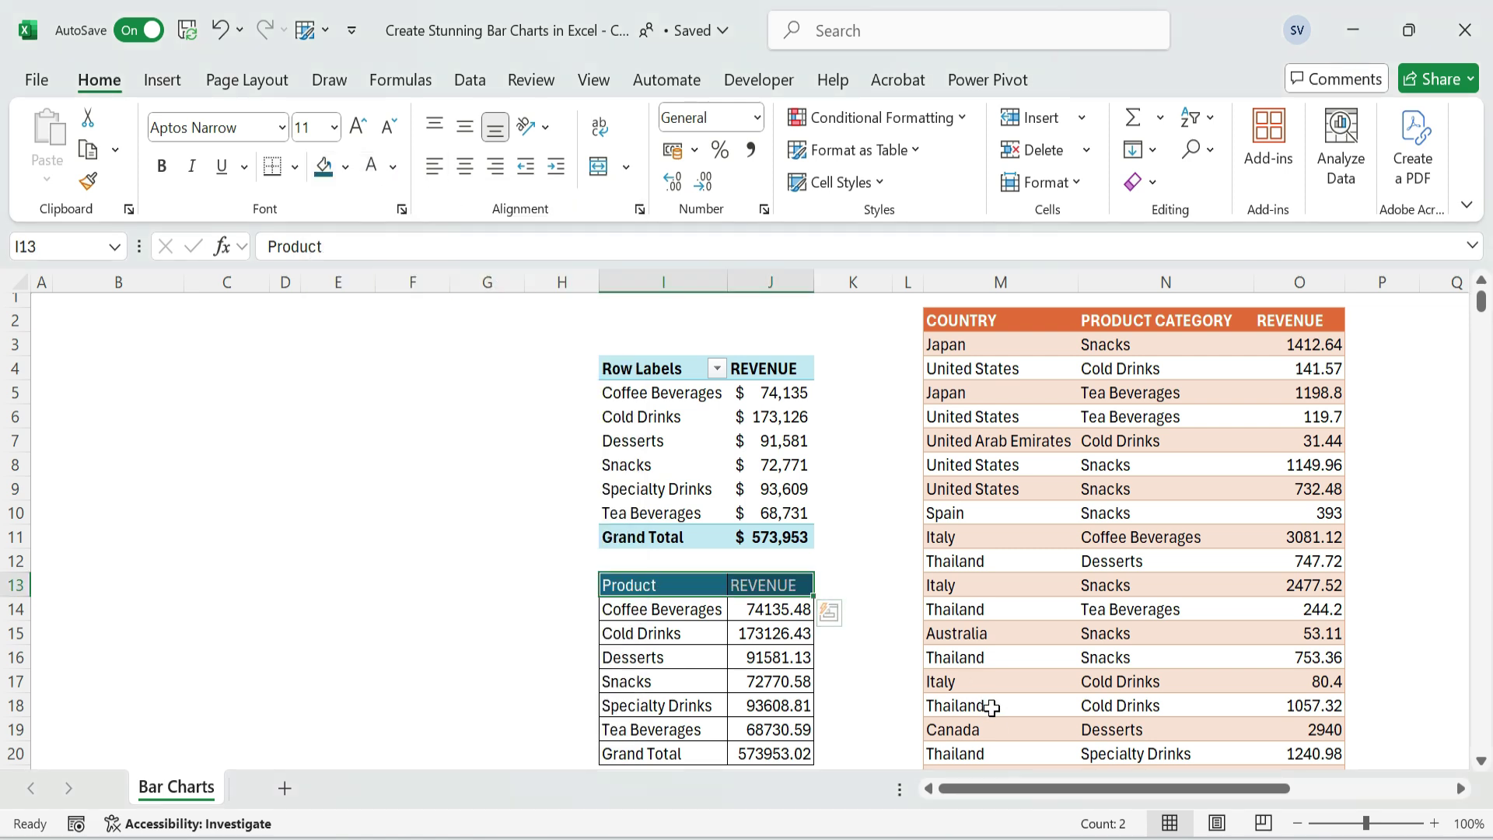
key("ctrl+b")
- Format the revenue values in J14:J20 as US dollar accounting without decimals and fit column J to its contents
left_click_drag(778, 609, 788, 759)
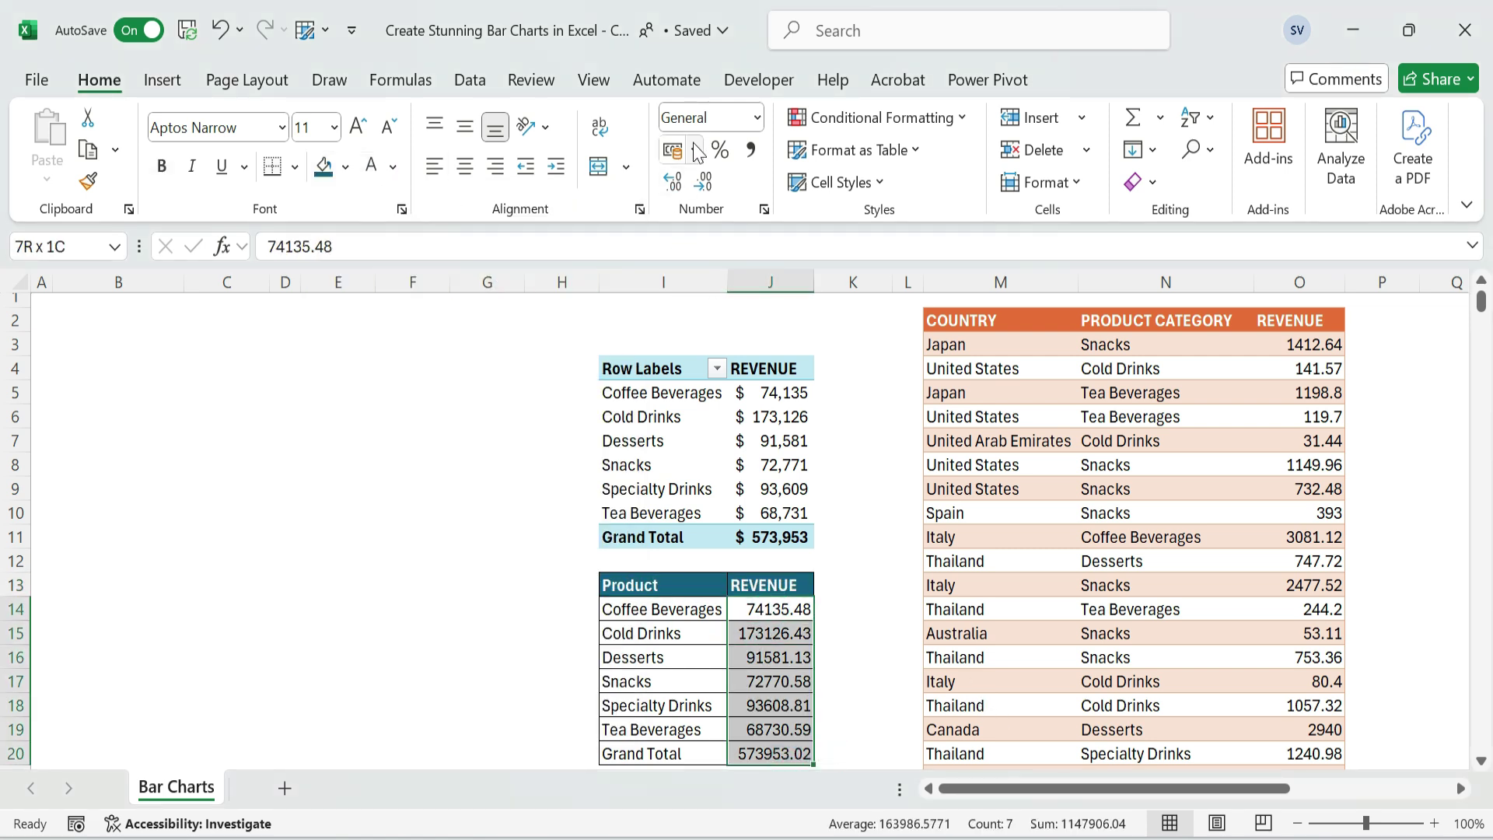
left_click(695, 151)
left_click(768, 257)
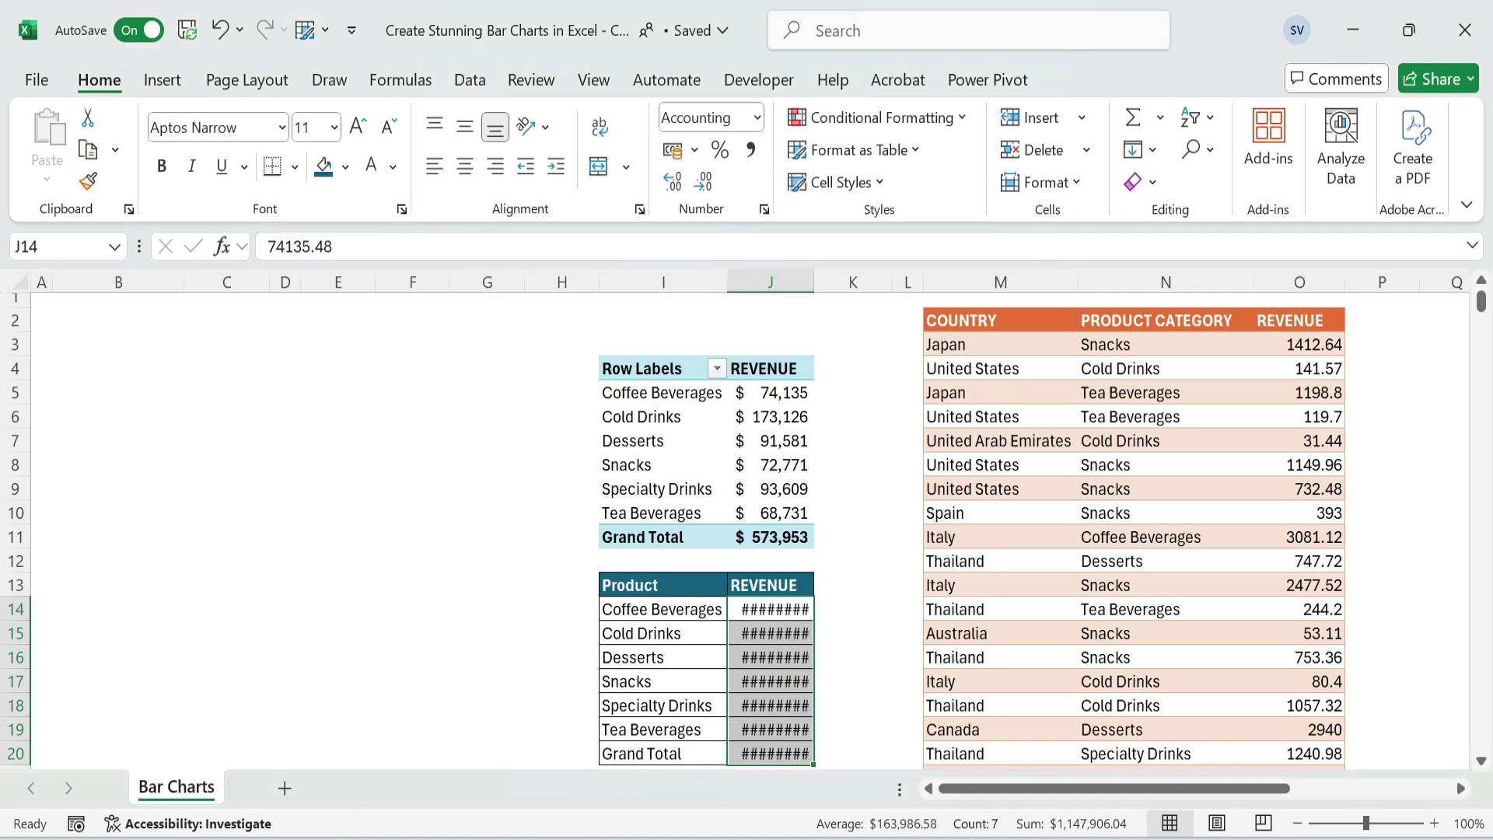
double_click(814, 276)
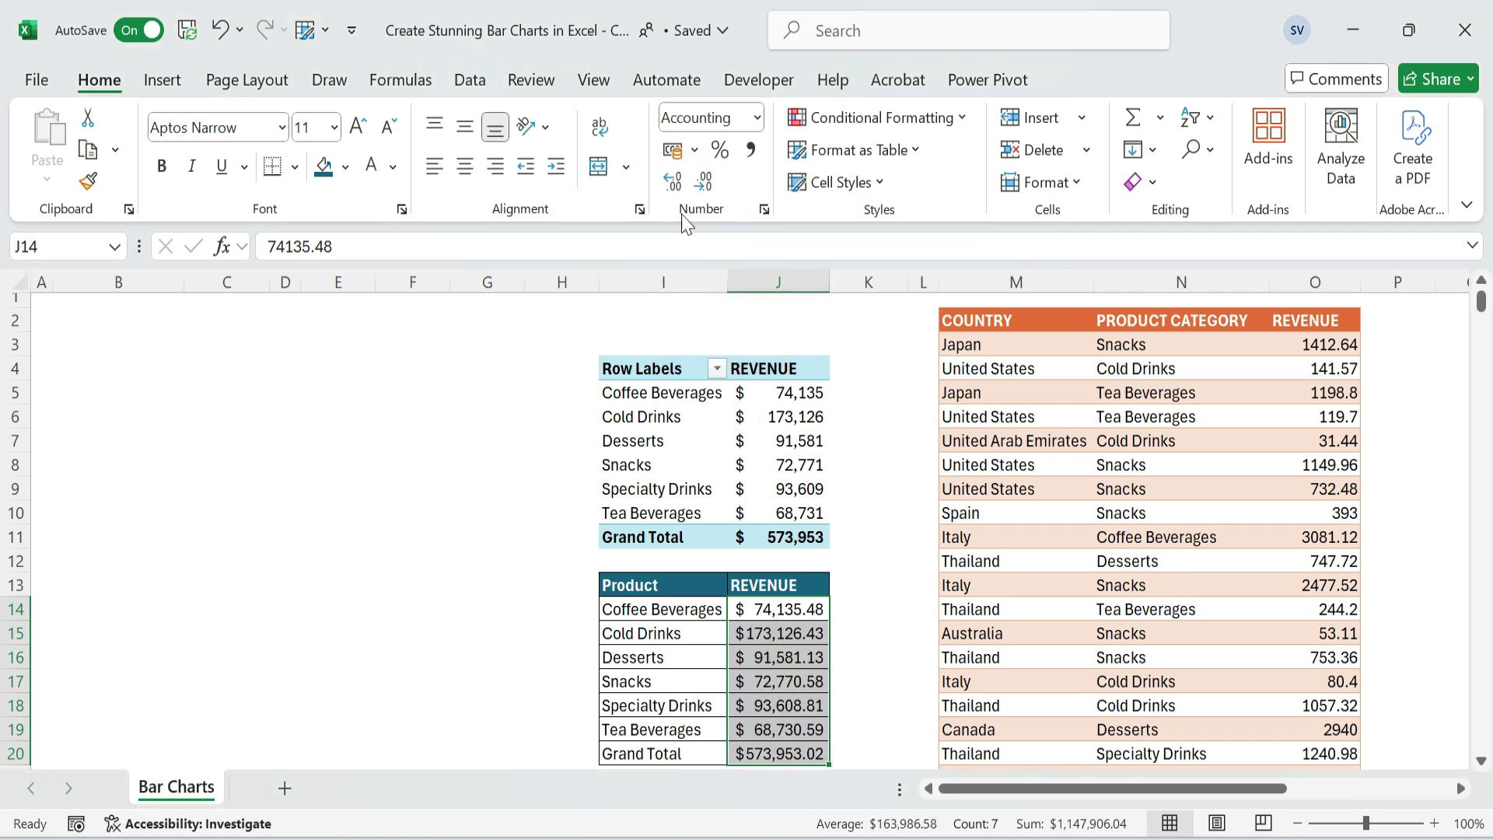
left_click(704, 181)
left_click(704, 181)
double_click(829, 281)
- Enter the header Vis in cell K13 beside the REVENUE header
left_click(844, 585)
type("V")
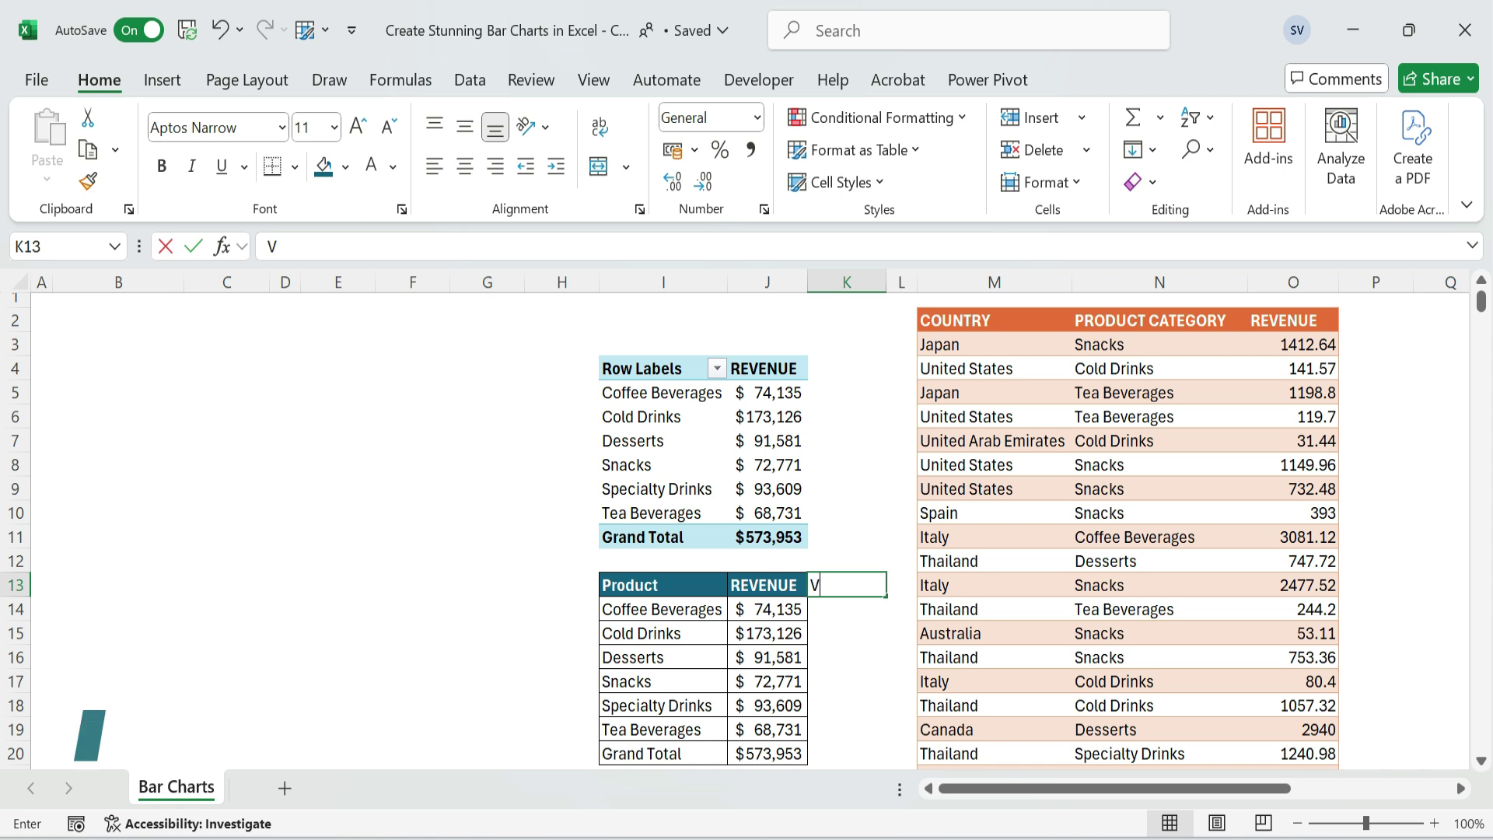
type("is")
key("Return")
- Copy the formatting of the REVENUE header in J13 onto the Vis header in K13
key("Up")
key("Left")
key("Down")
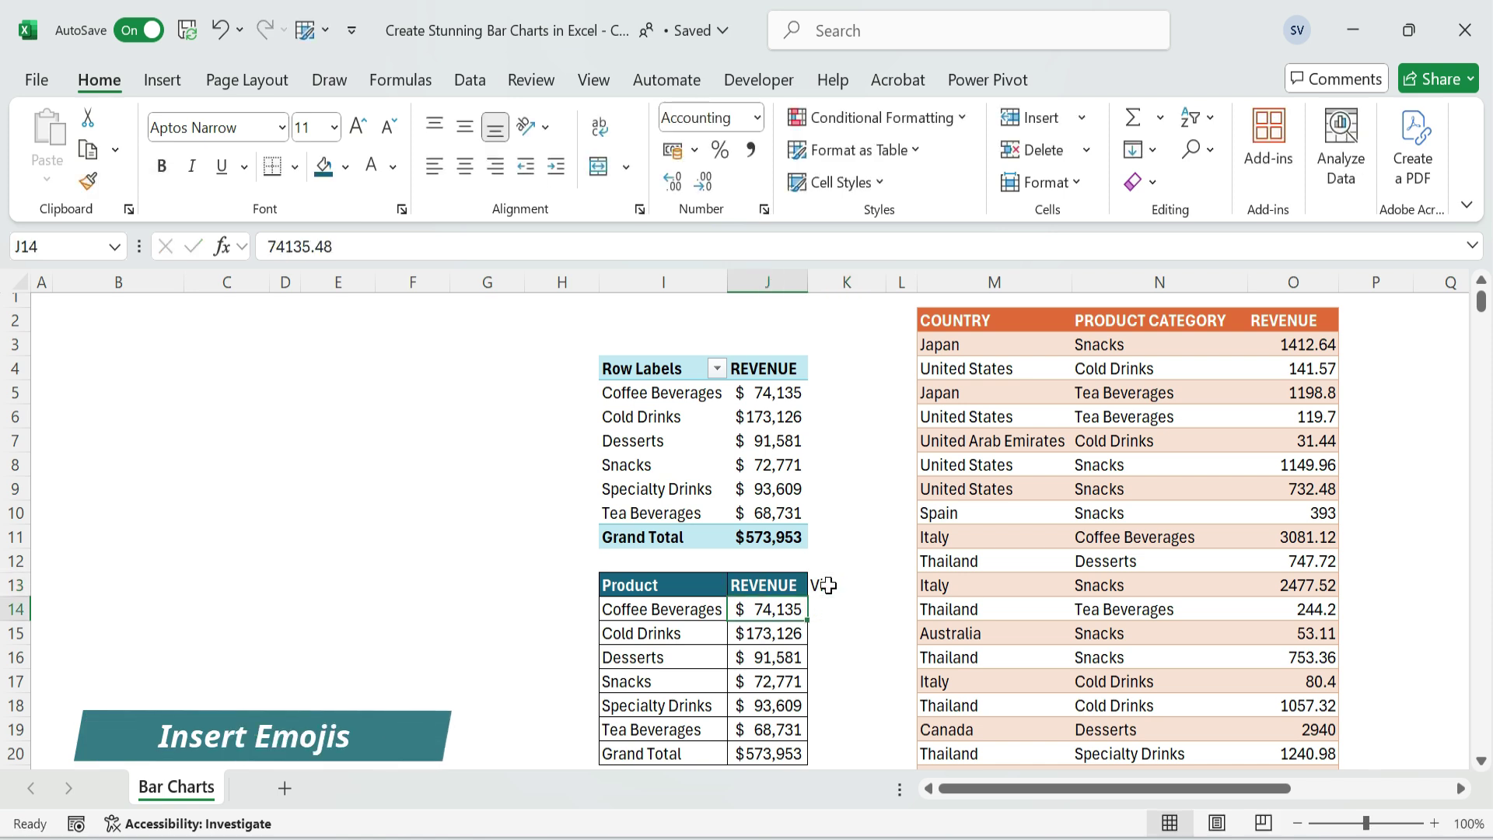
key("Up")
key("ctrl+c")
key("shift+Right")
key("alt+e")
key("s")
key("t")
key("Return")
key("Up")
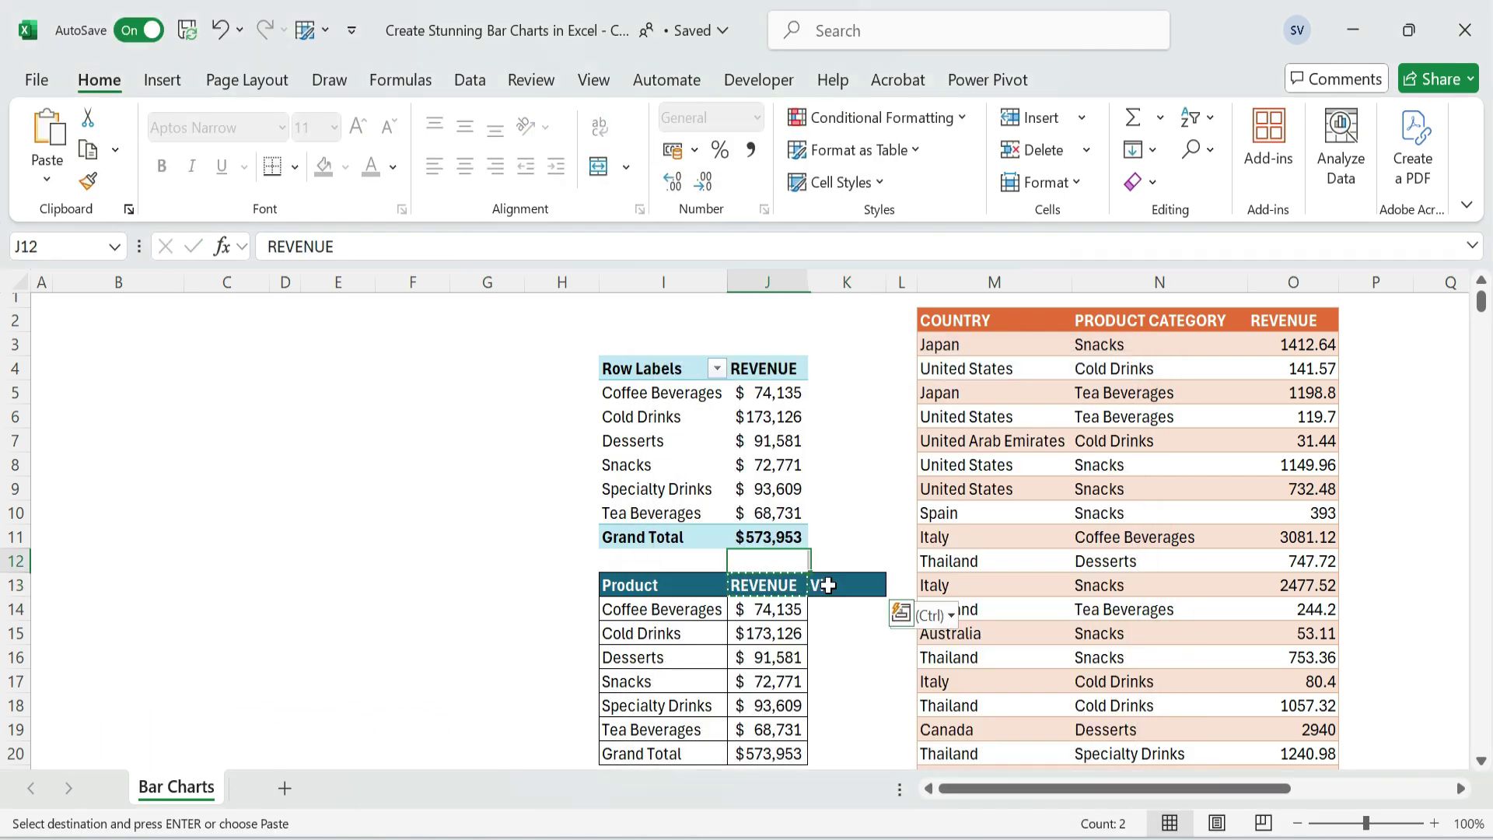
key("Down")
key("Escape")
- Insert hamburger, hot beverage, tropical drink, bubble tea, ice cream and beer mug emojis into cell K14
key("Right")
key("Down")
key("super+period")
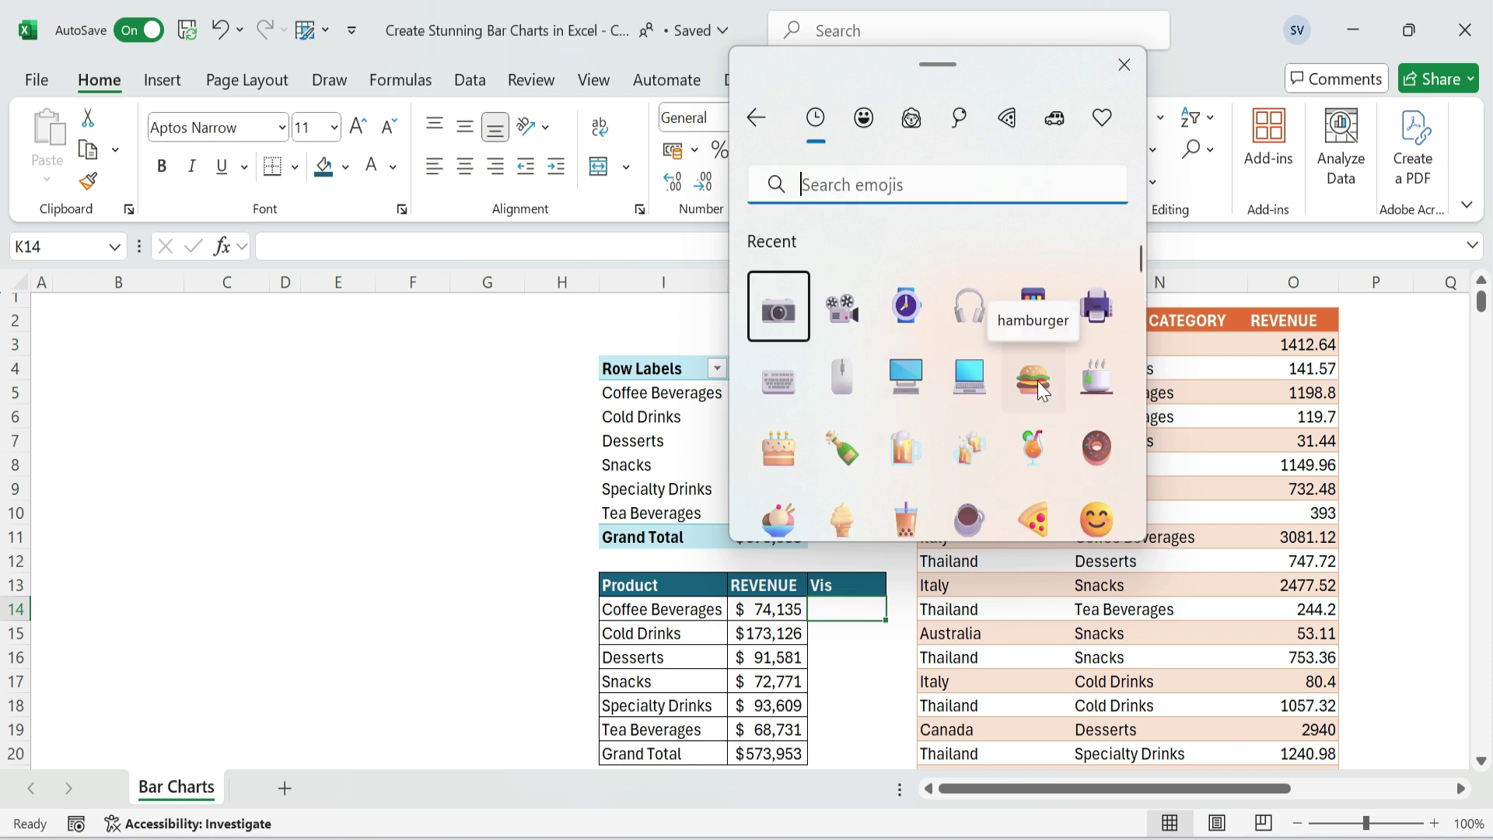
left_click(1037, 381)
left_click(1096, 381)
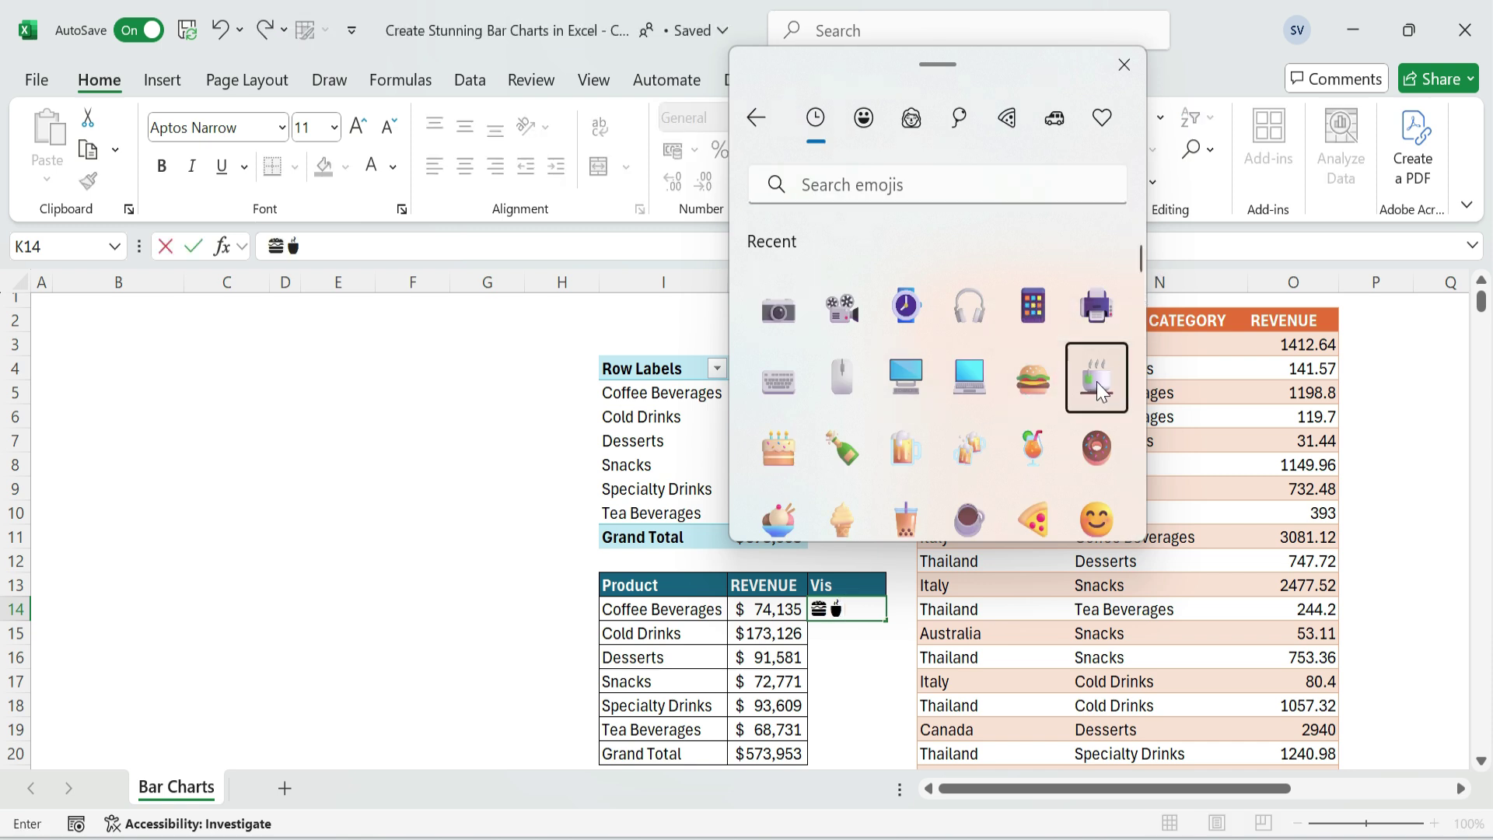
left_click(1033, 453)
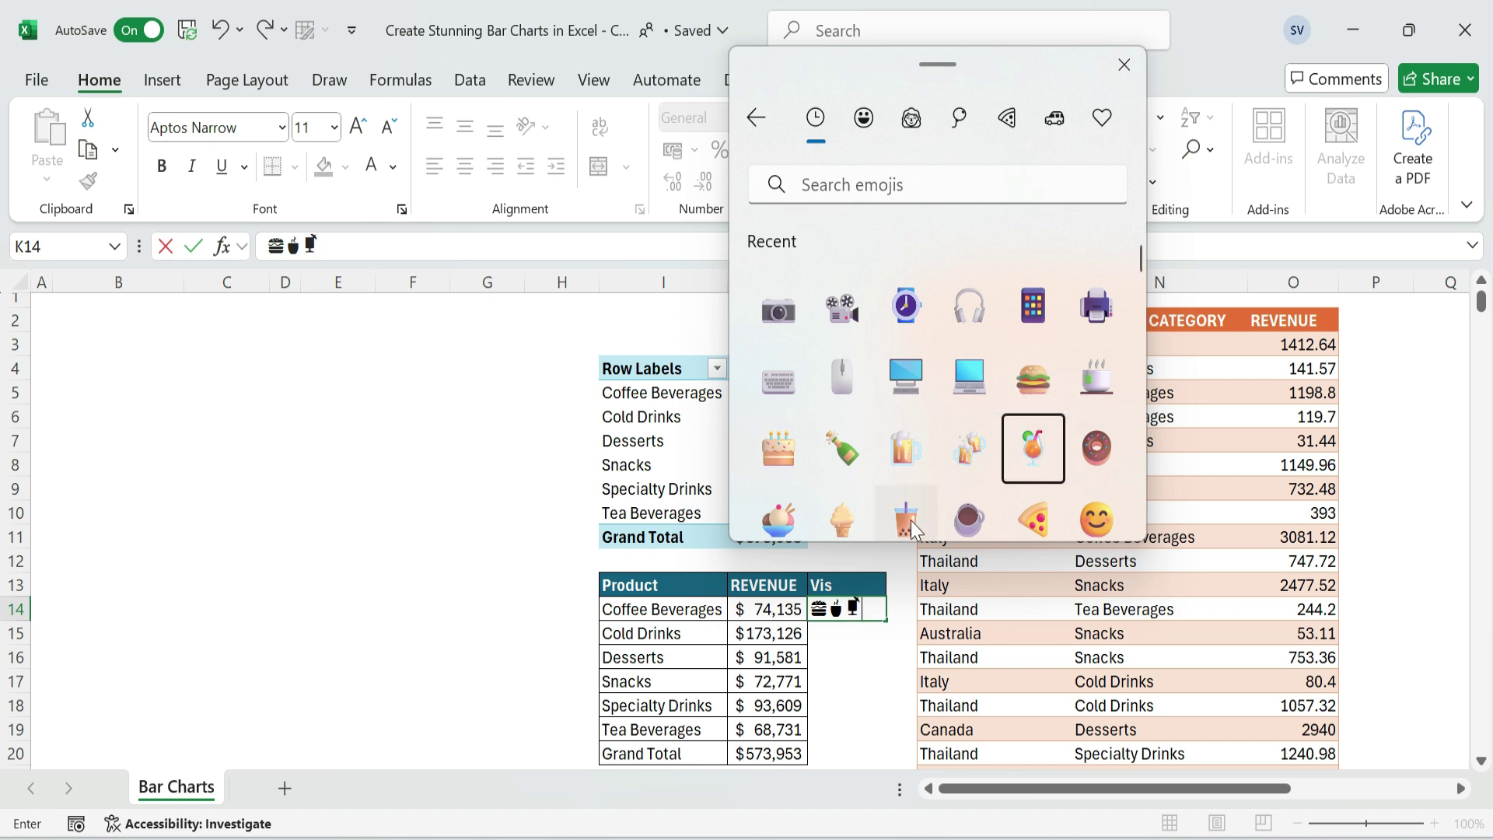
left_click(910, 519)
left_click(783, 518)
left_click(906, 449)
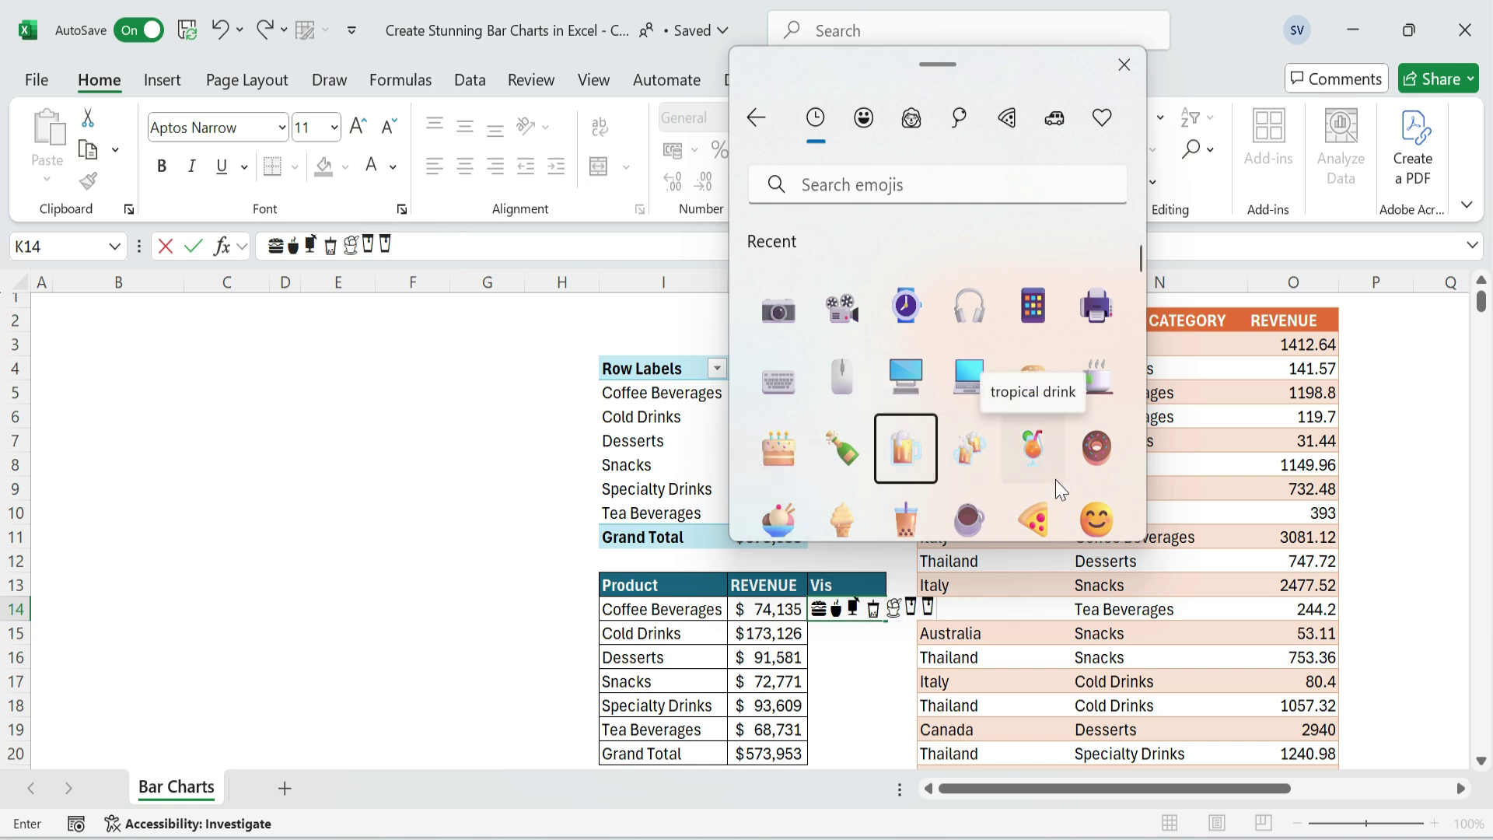
key("Escape")
key("ctrl+Return")
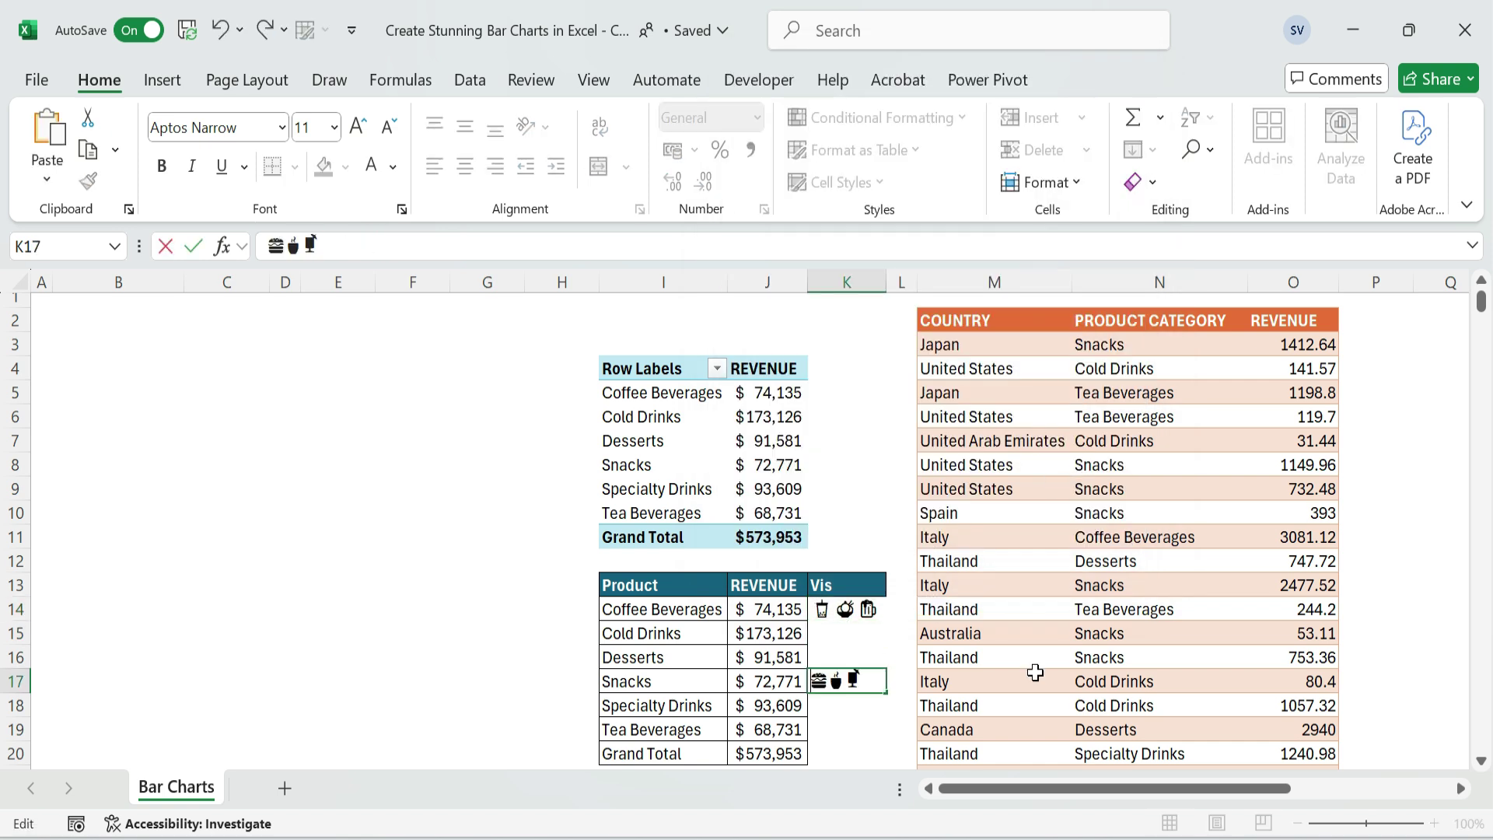
- Keep only the hamburger emoji in the Snacks cell K17 and move the hot beverage and tropical drink emojis to K18
key("ctrl+x")
key("Return")
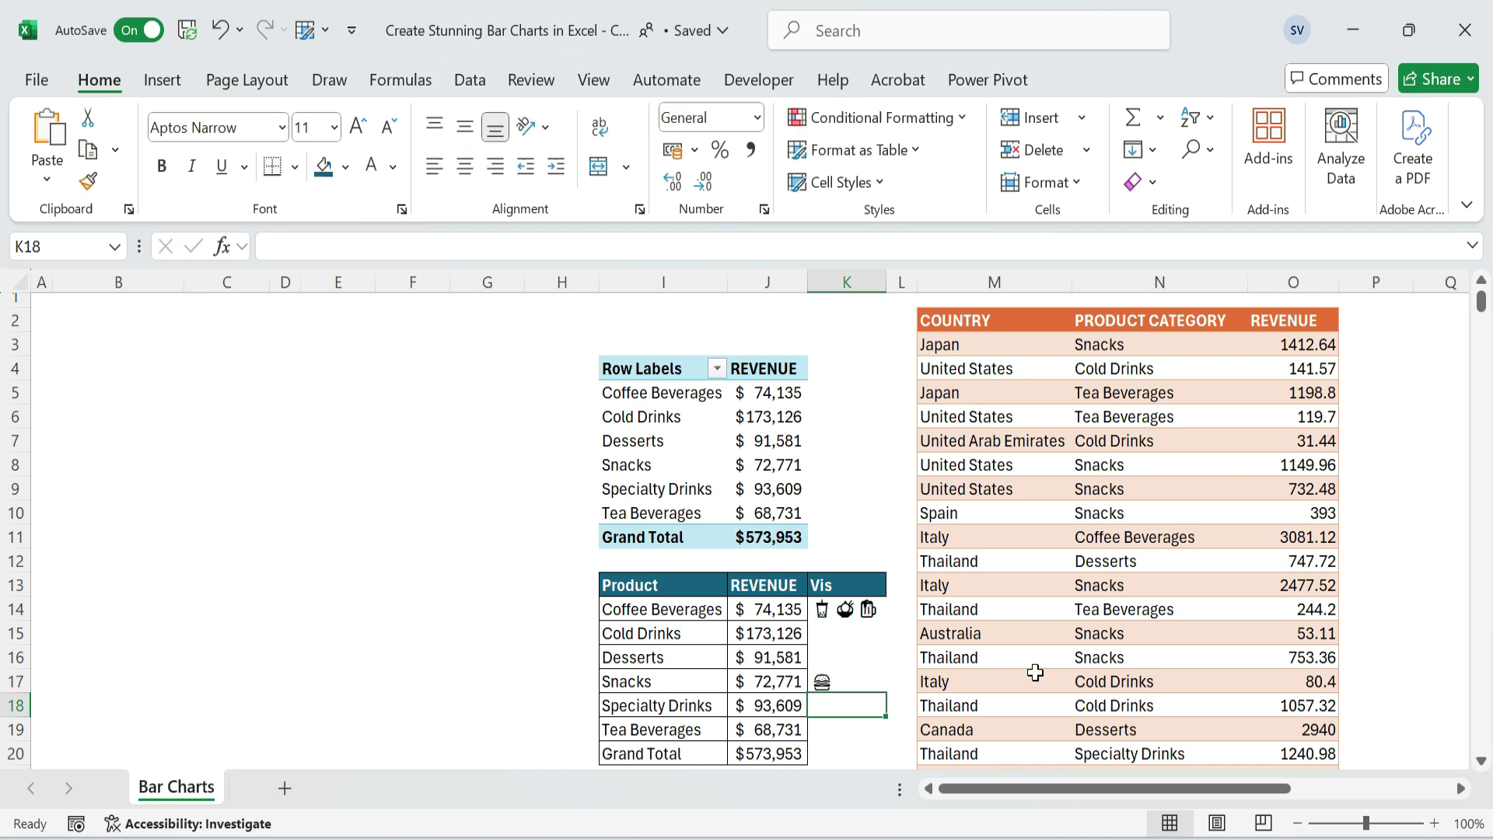
key("Up")
key("Up")
key("Up")
key("ctrl+v")
- Keep only the bubble tea emoji in K14 and move the ice cream and beer mug emojis to K16
key("F2")
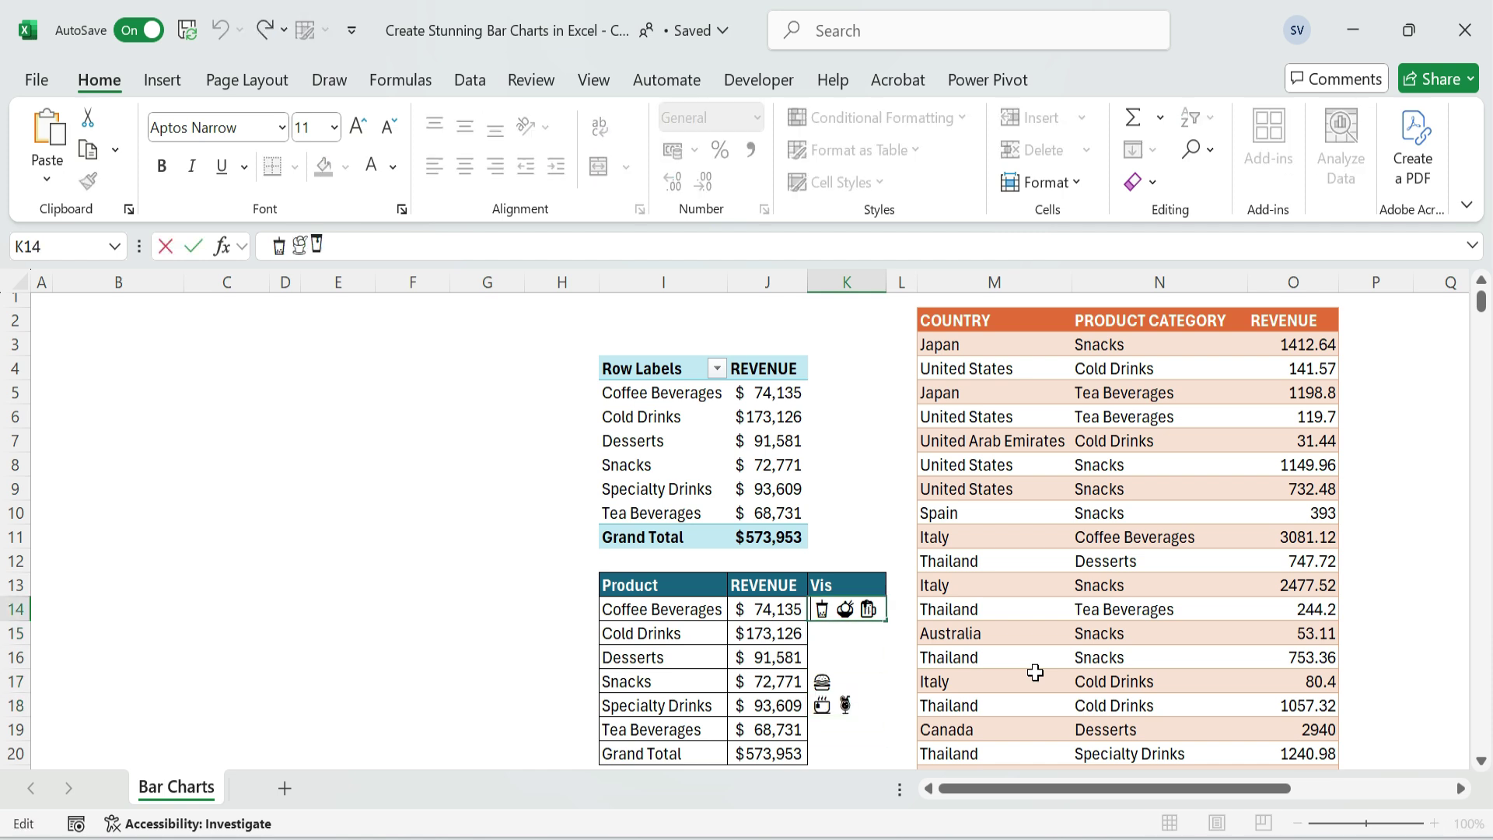
key("ctrl+x")
key("Return")
key("Down")
key("ctrl+v")
- Move the tropical drink emoji from K18 to the Cold Drinks cell K15
key("Down")
key("Down")
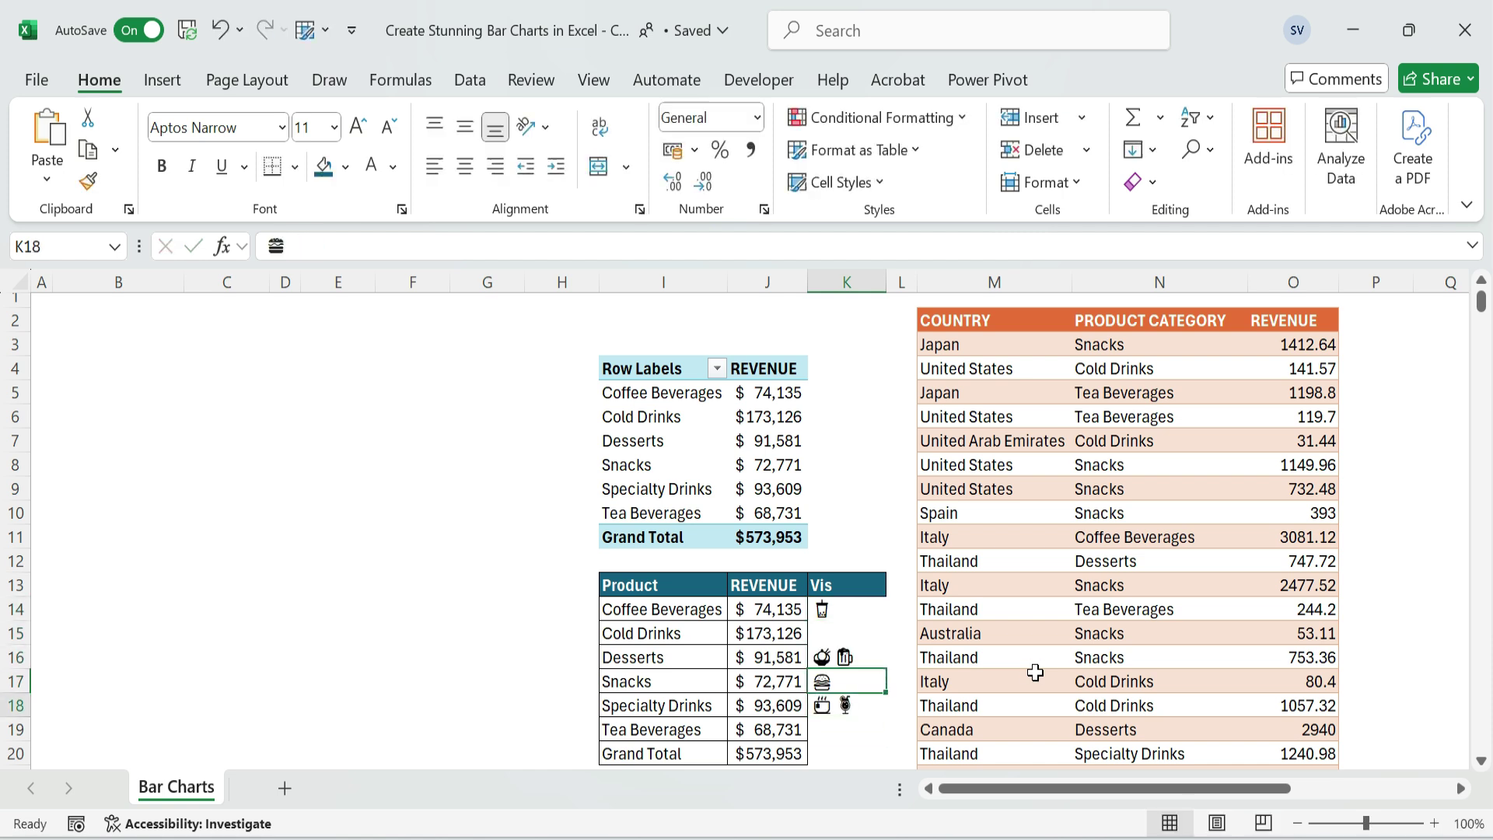
key("F2")
key("ctrl+x")
key("Return")
key("Up")
key("Up")
key("Up")
key("Up")
key("ctrl+v")
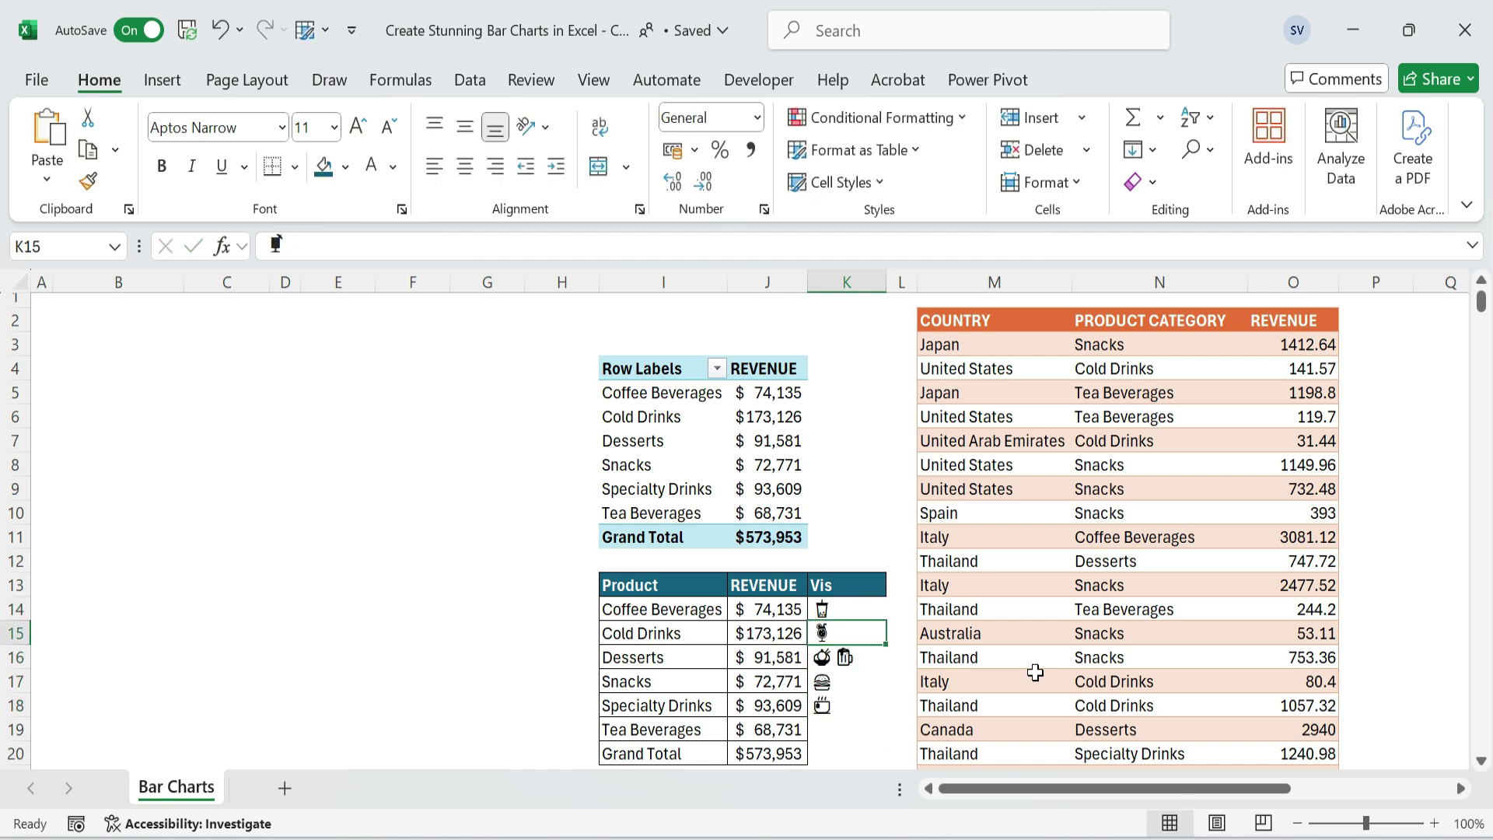
- Move the beer mug emoji from K16 to the Specialty Drinks cell K18 and the hot beverage emoji to the Tea Beverages cell K19
key("Down")
key("F2")
key("ctrl+x")
key("Return")
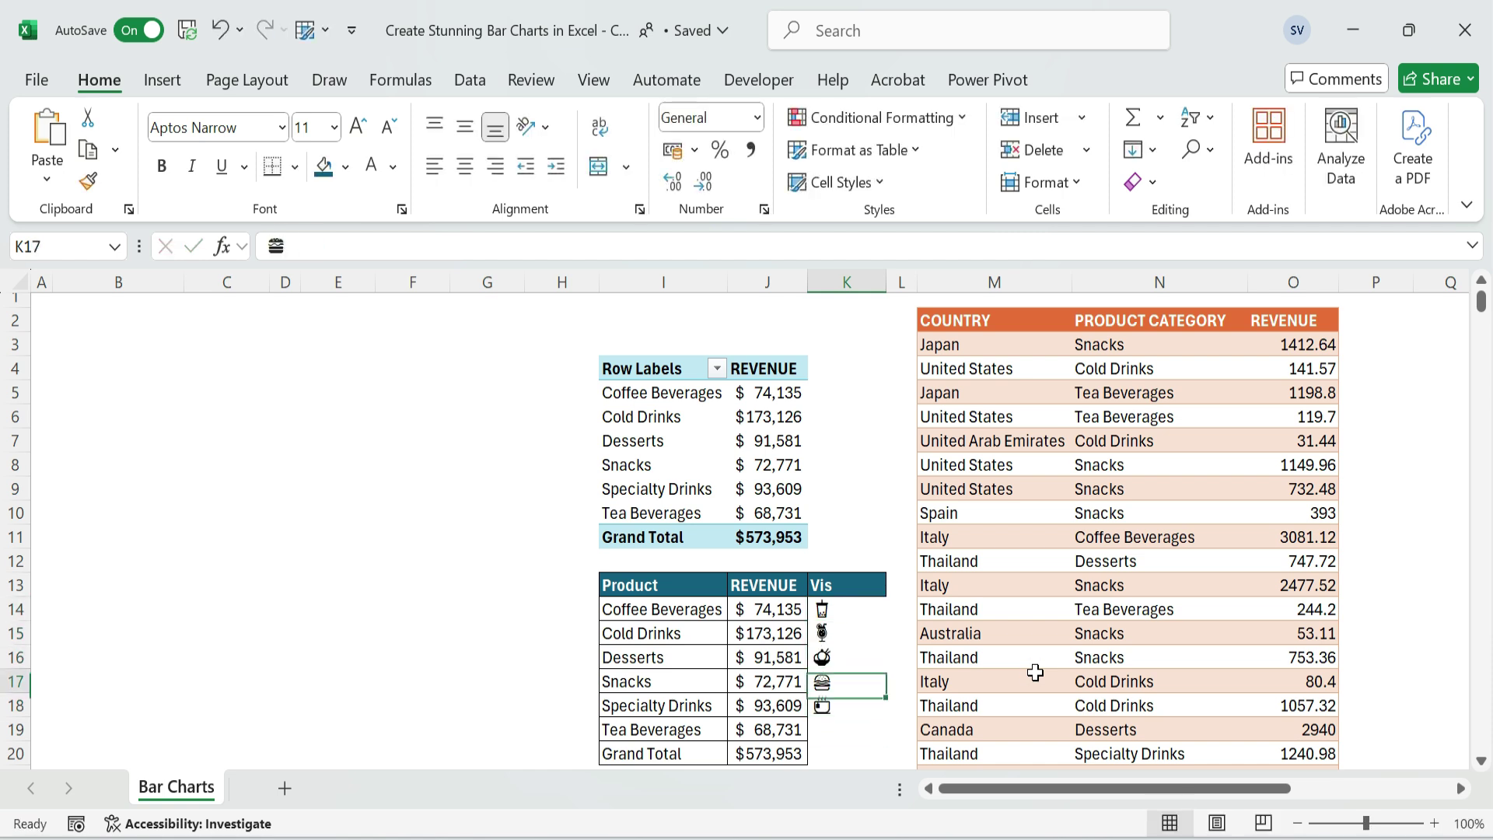
key("Down")
key("ctrl+v")
key("F2")
key("Return")
key("ctrl+v")
key("Return")
- Delete the Grand Total row from the helper table
key("Up")
key("Up")
key("Left")
key("Right")
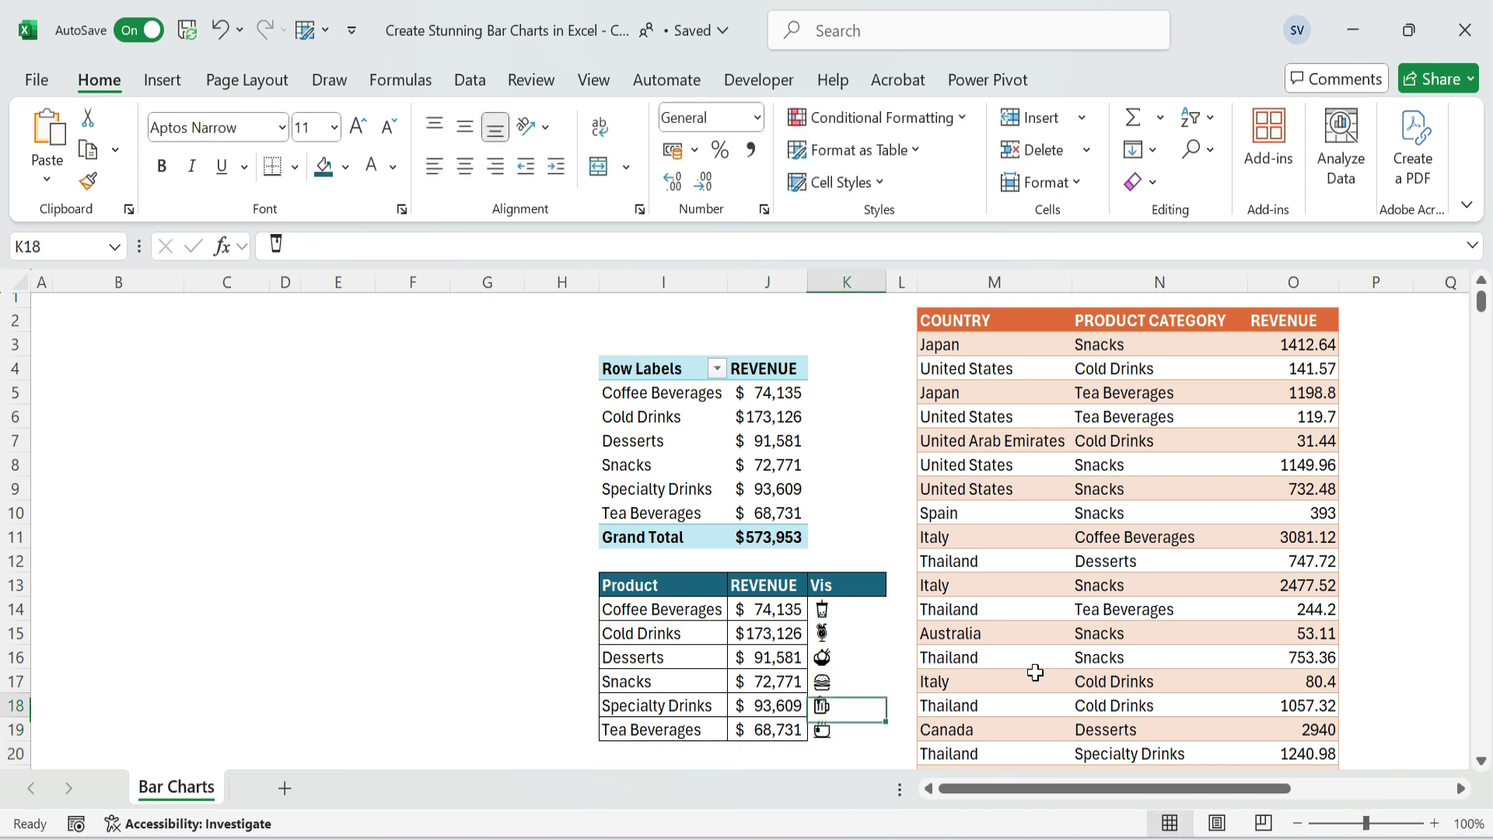
- Apply cell borders to the Vis column cells K13:K19 and fit column K to its contents
key("ctrl+Up")
key("ctrl+shift+Down")
key("ctrl+1")
left_click(942, 316)
left_click(1035, 802)
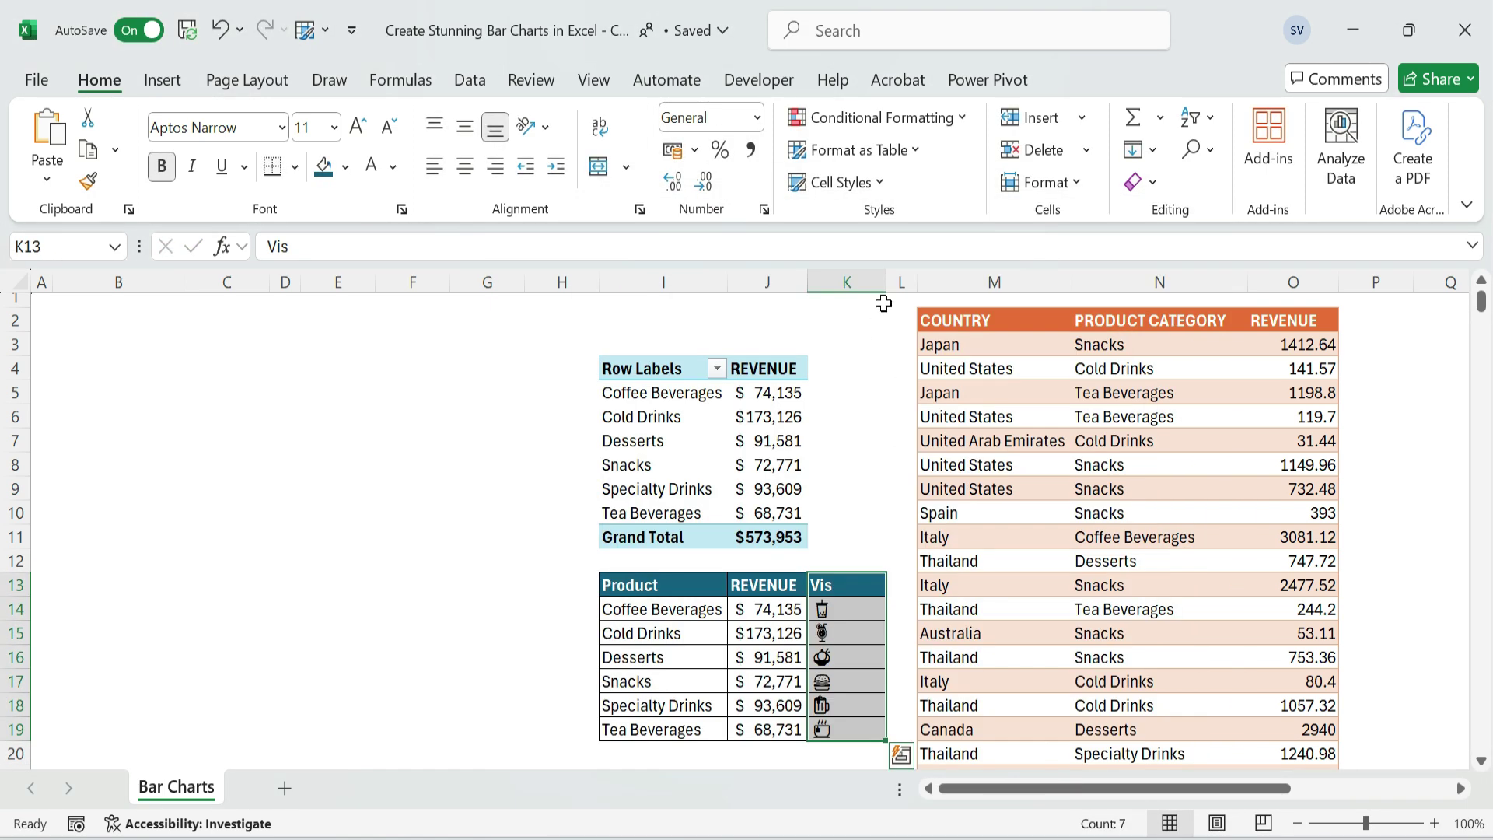
scroll(883, 299, "right", 1)
left_click(1113, 441)
- Insert a clustered column chart from the Product and REVENUE data in I13:J19 and place it beside the helper table over columns A to H
left_click(685, 600)
key("ctrl+a")
left_click(162, 79)
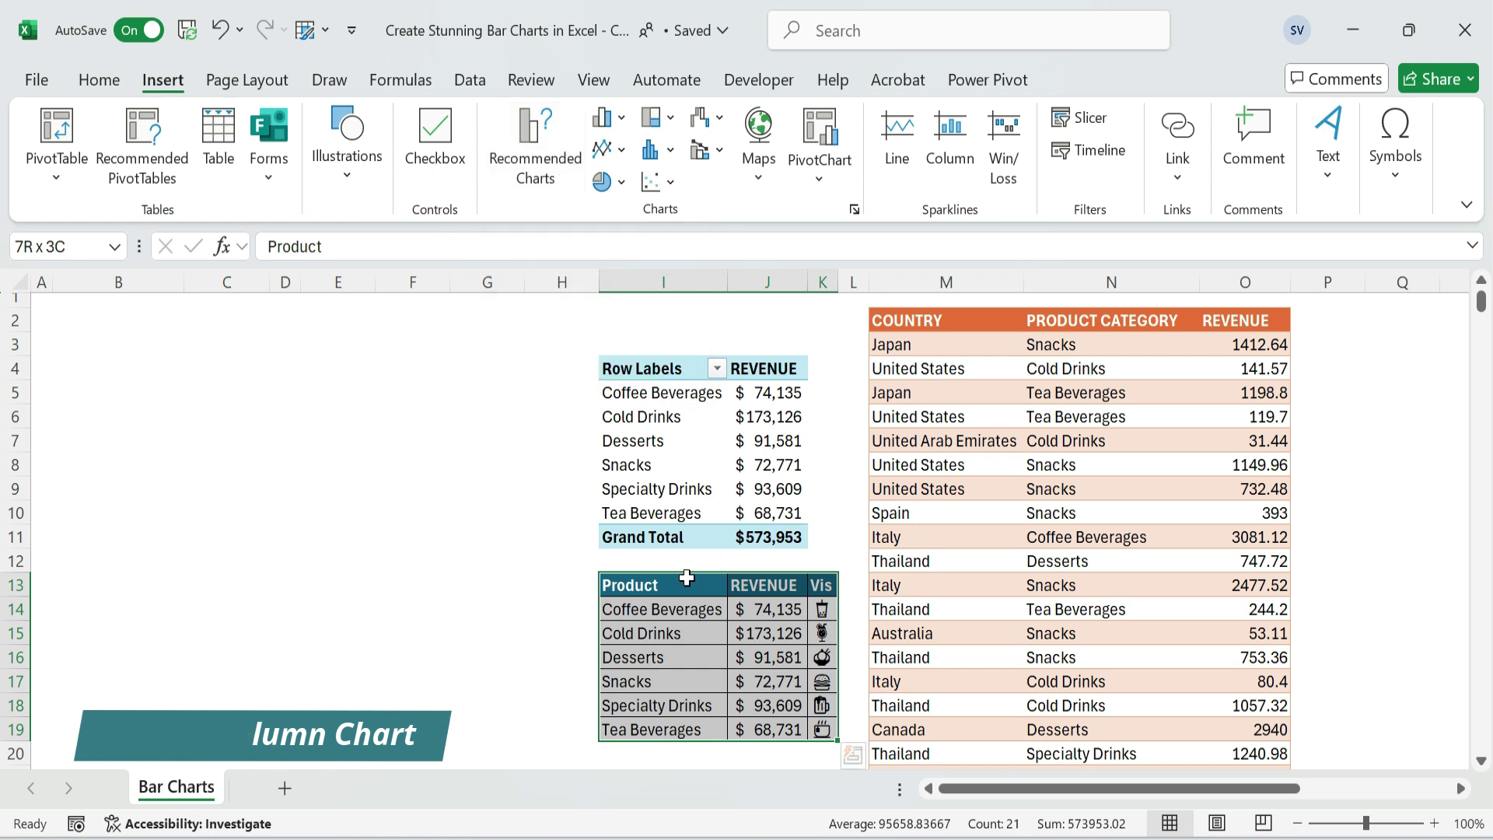
left_click_drag(684, 584, 778, 729)
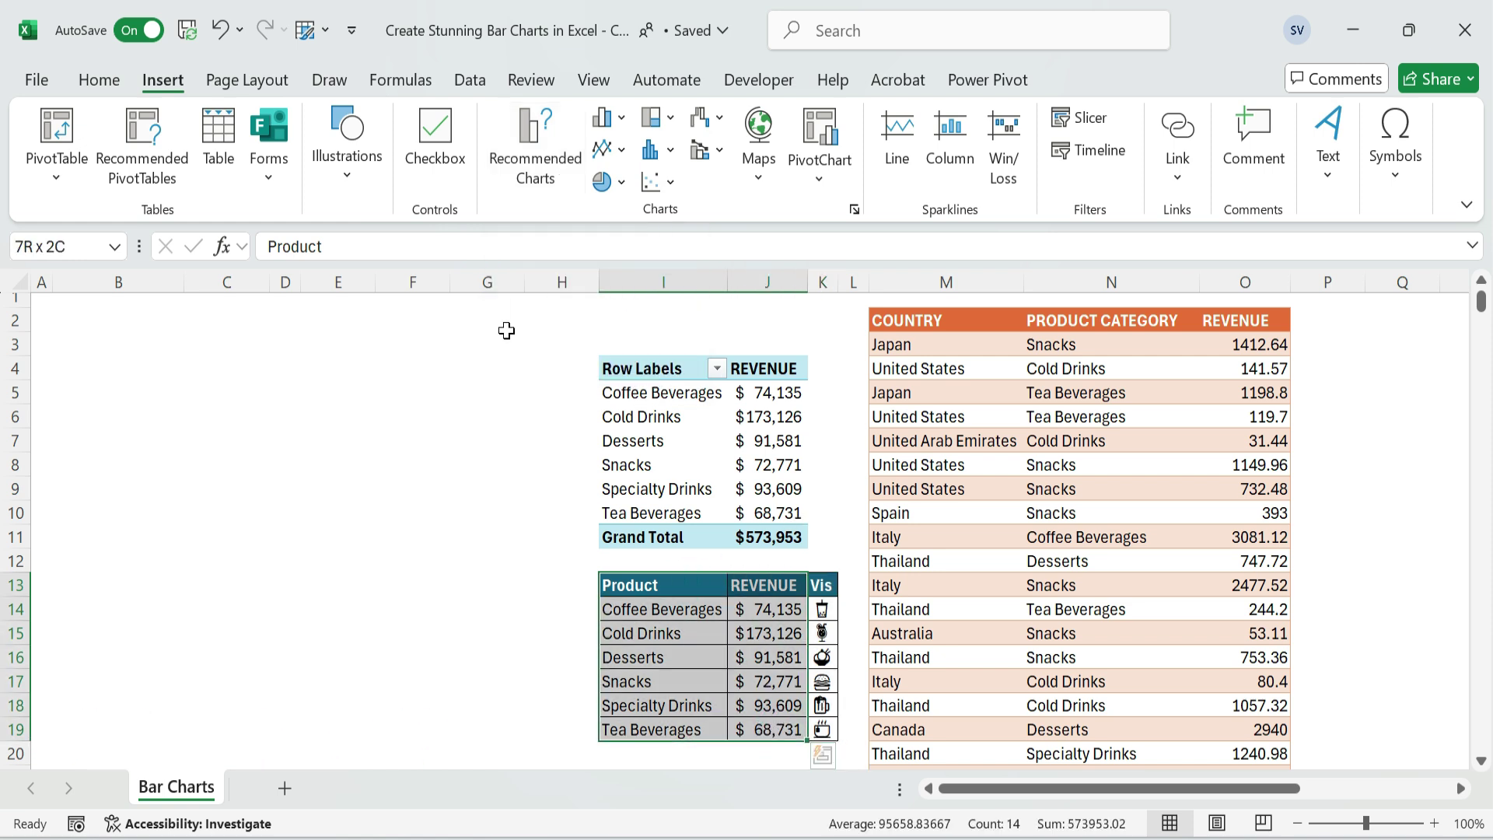
left_click(177, 86)
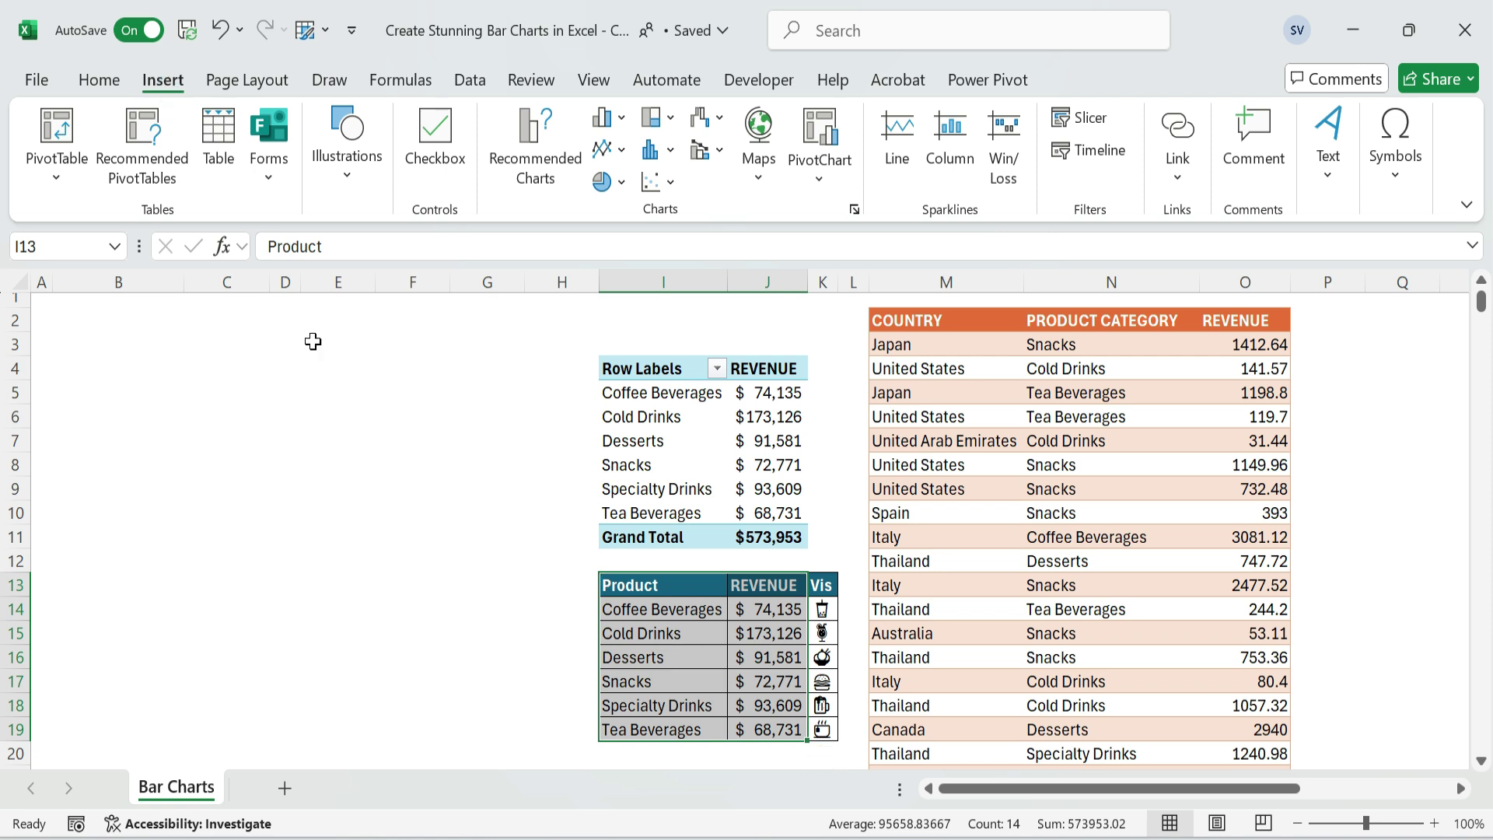
left_click(543, 159)
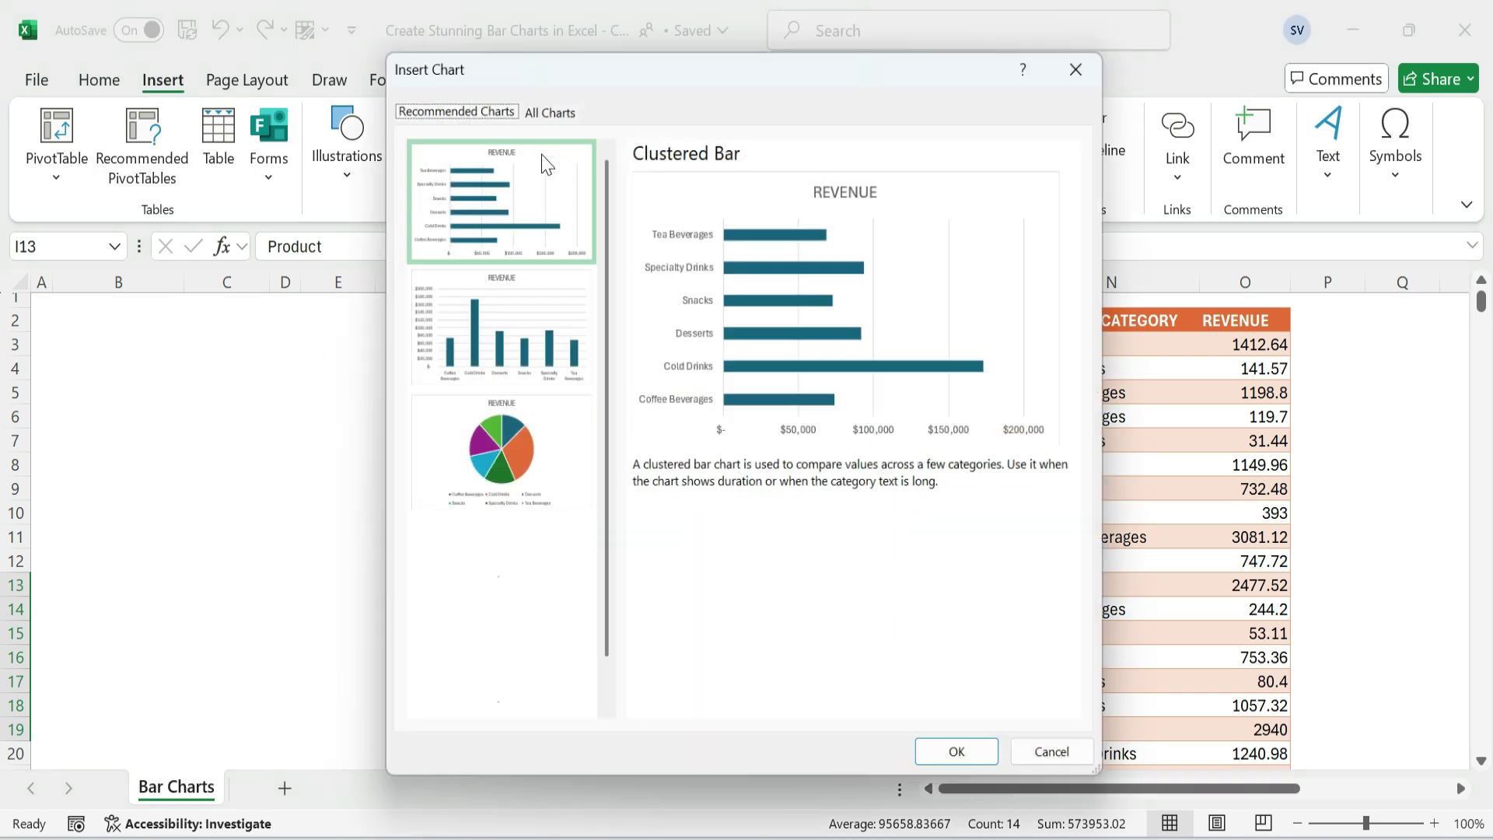
left_click(510, 323)
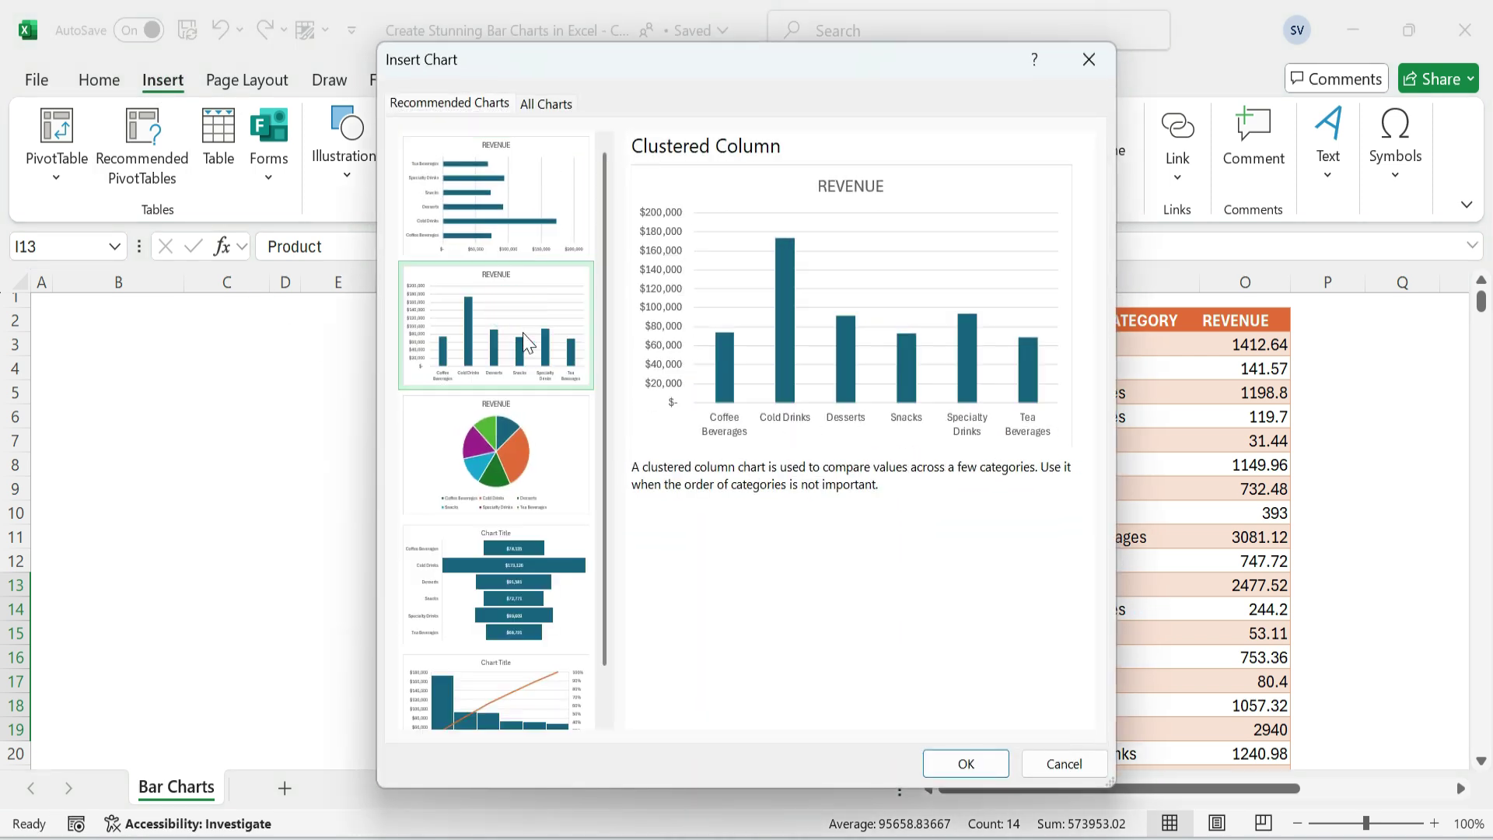
left_click(965, 763)
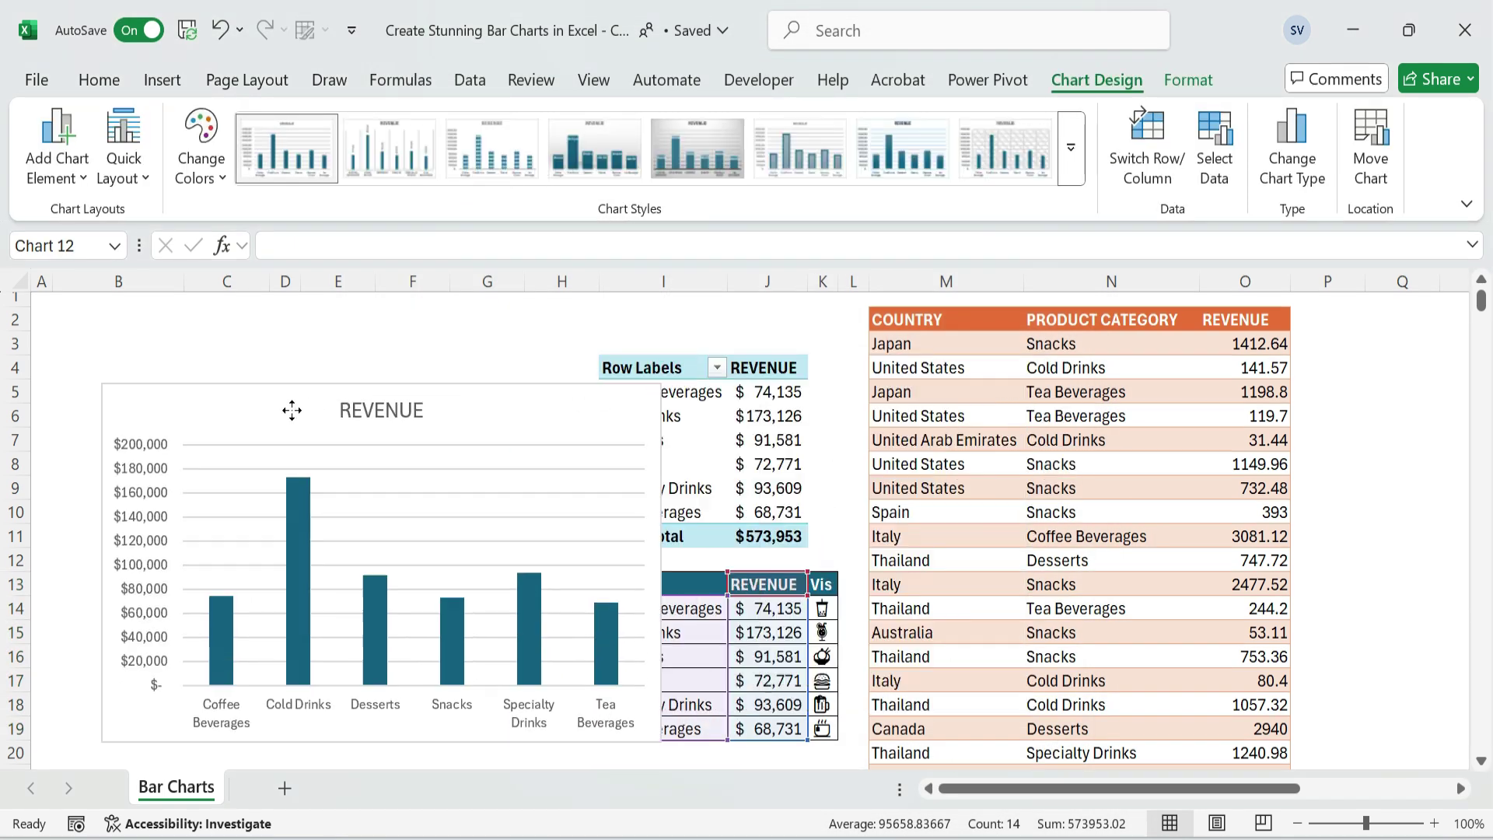
left_click_drag(291, 410, 233, 409)
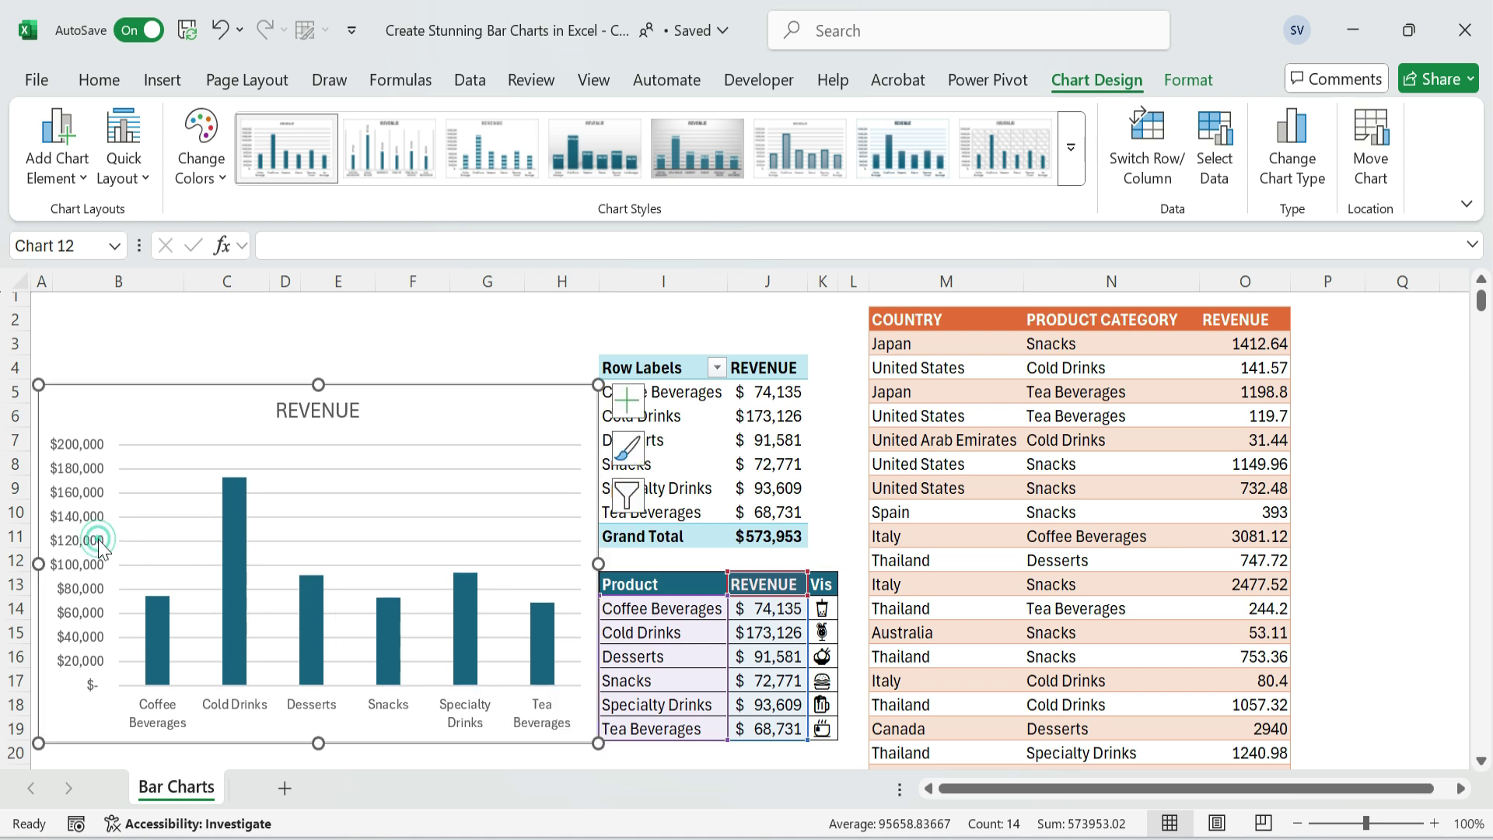
- Remove the chart's vertical value axis and gridlines, and add a data table
key("Delete")
left_click(273, 515)
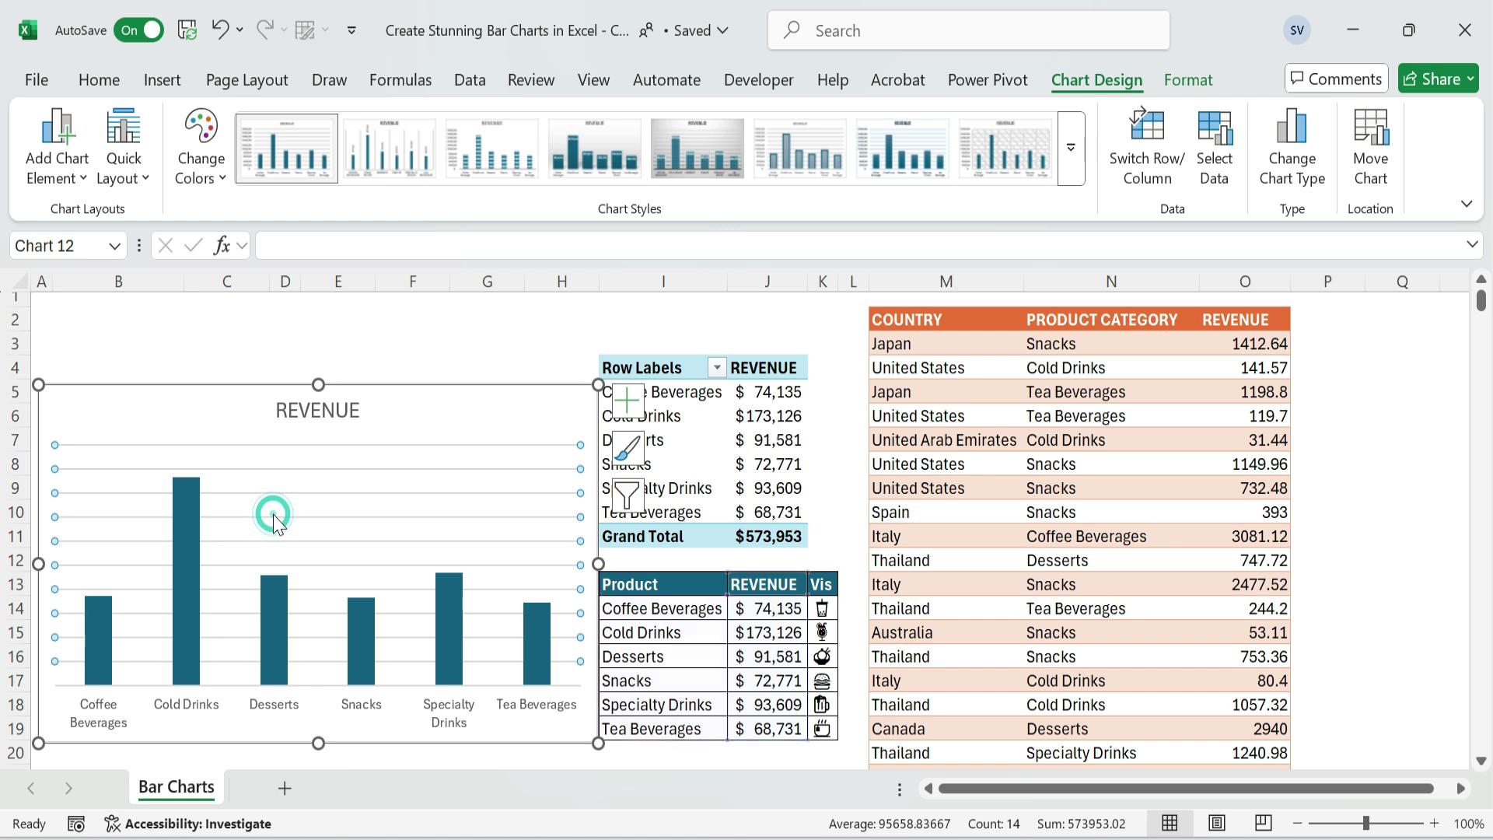
key("Delete")
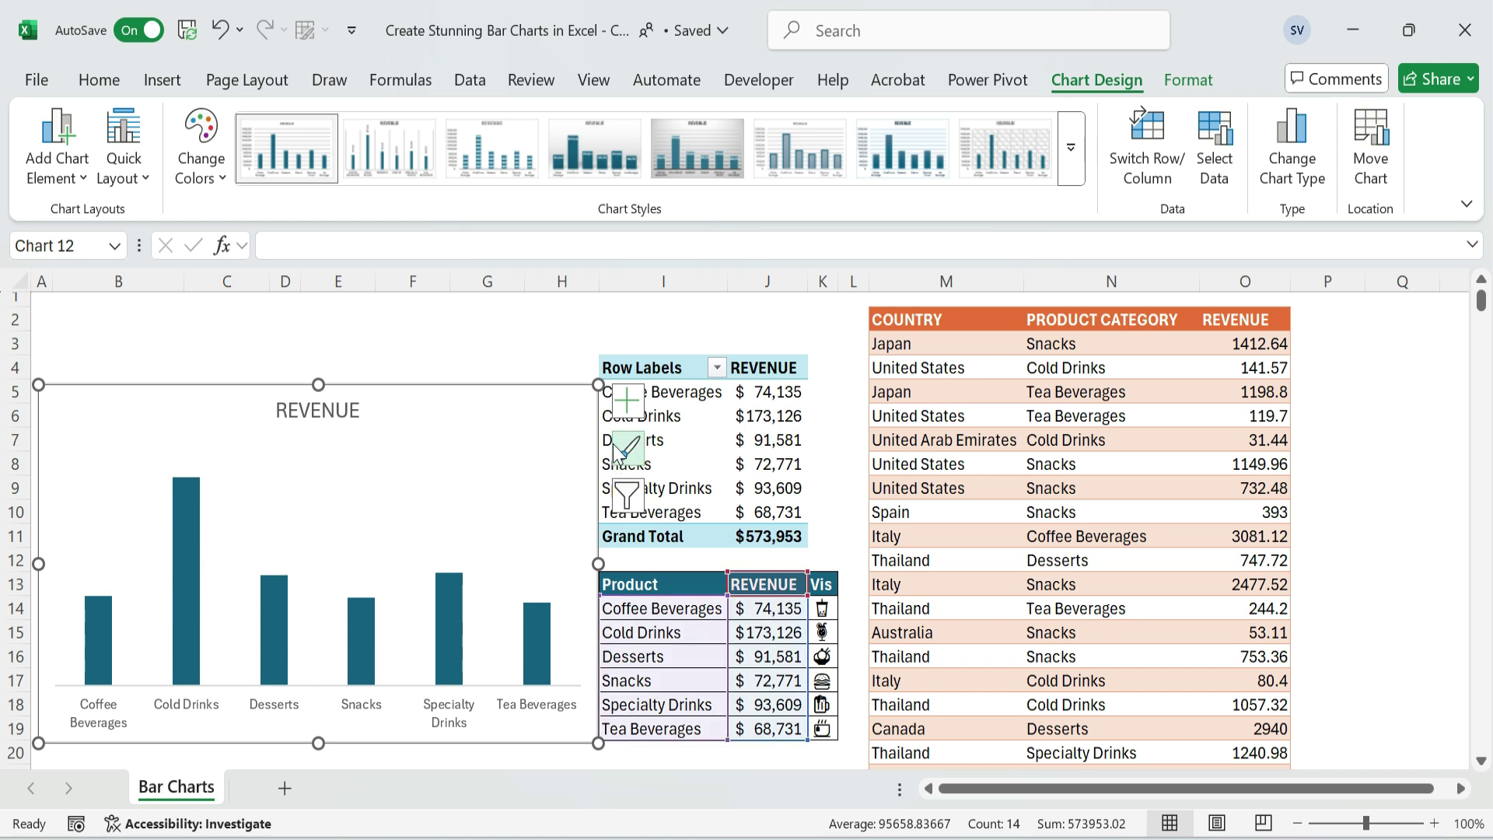
left_click(626, 401)
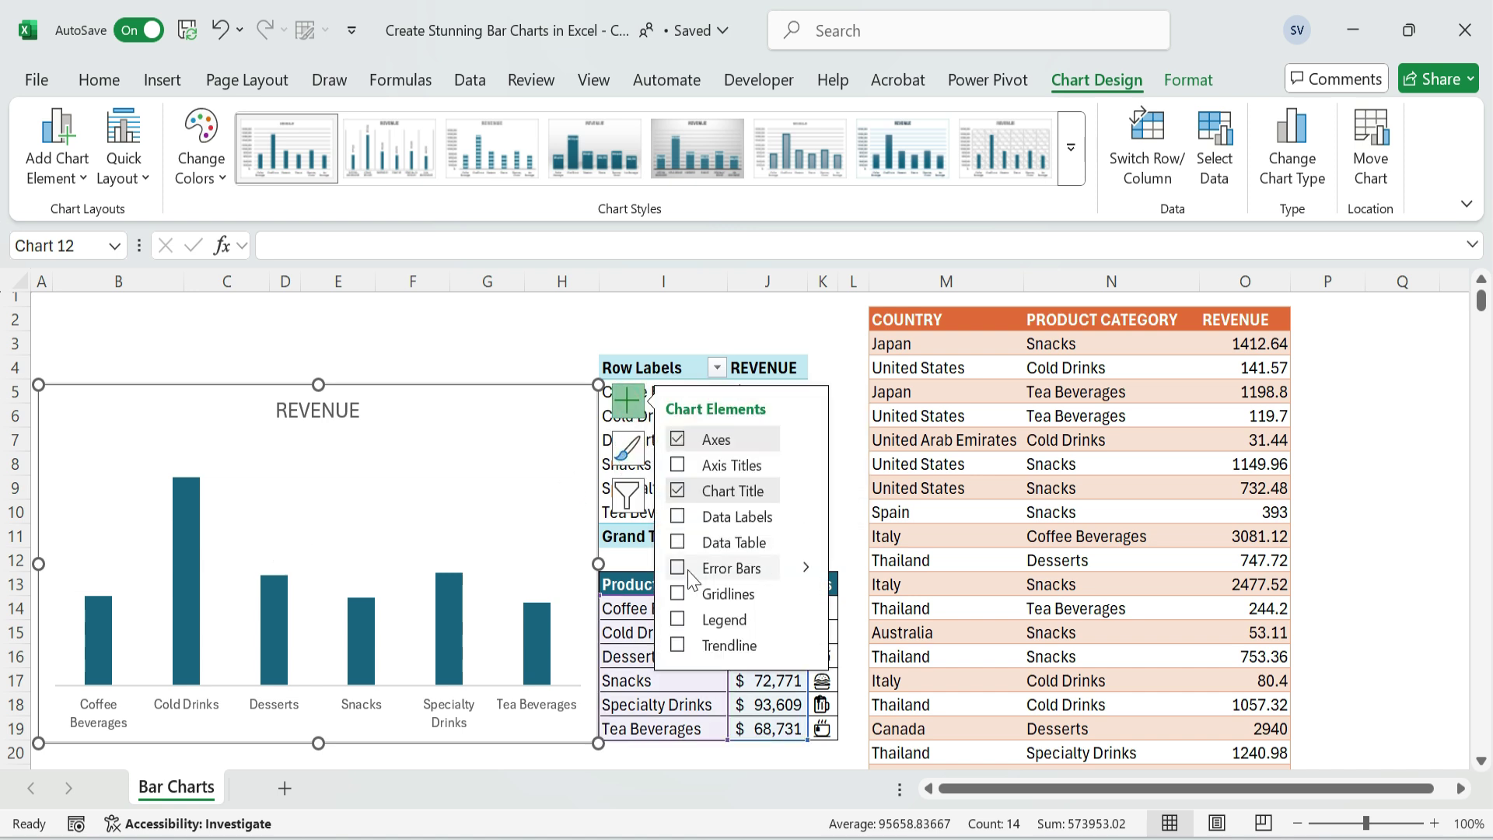
left_click(678, 543)
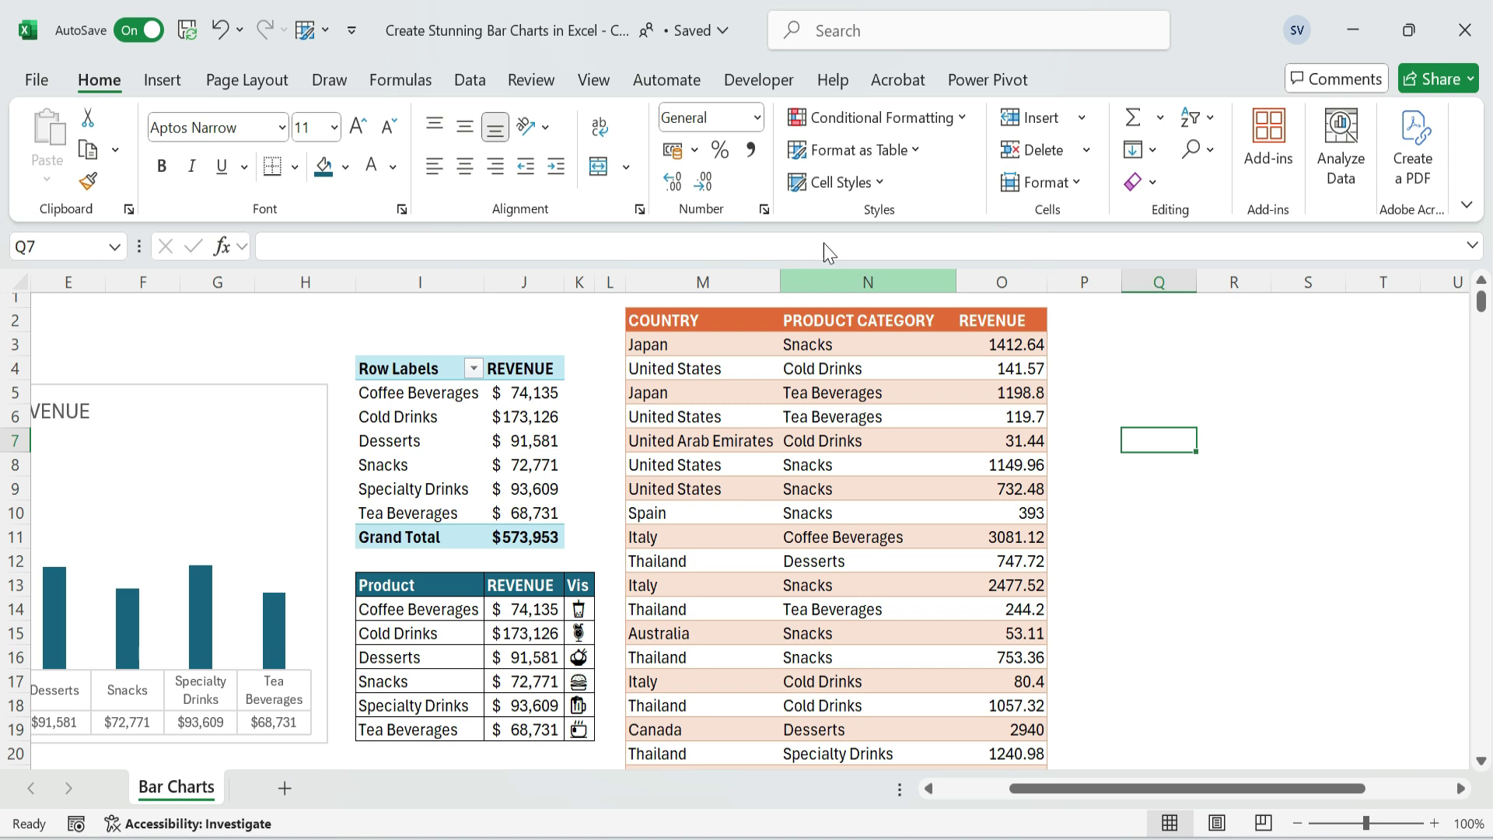
- Insert a wide, flat cylinder shape from the flowchart shapes on the empty cells around Q9:R10
left_click(158, 82)
left_click(336, 191)
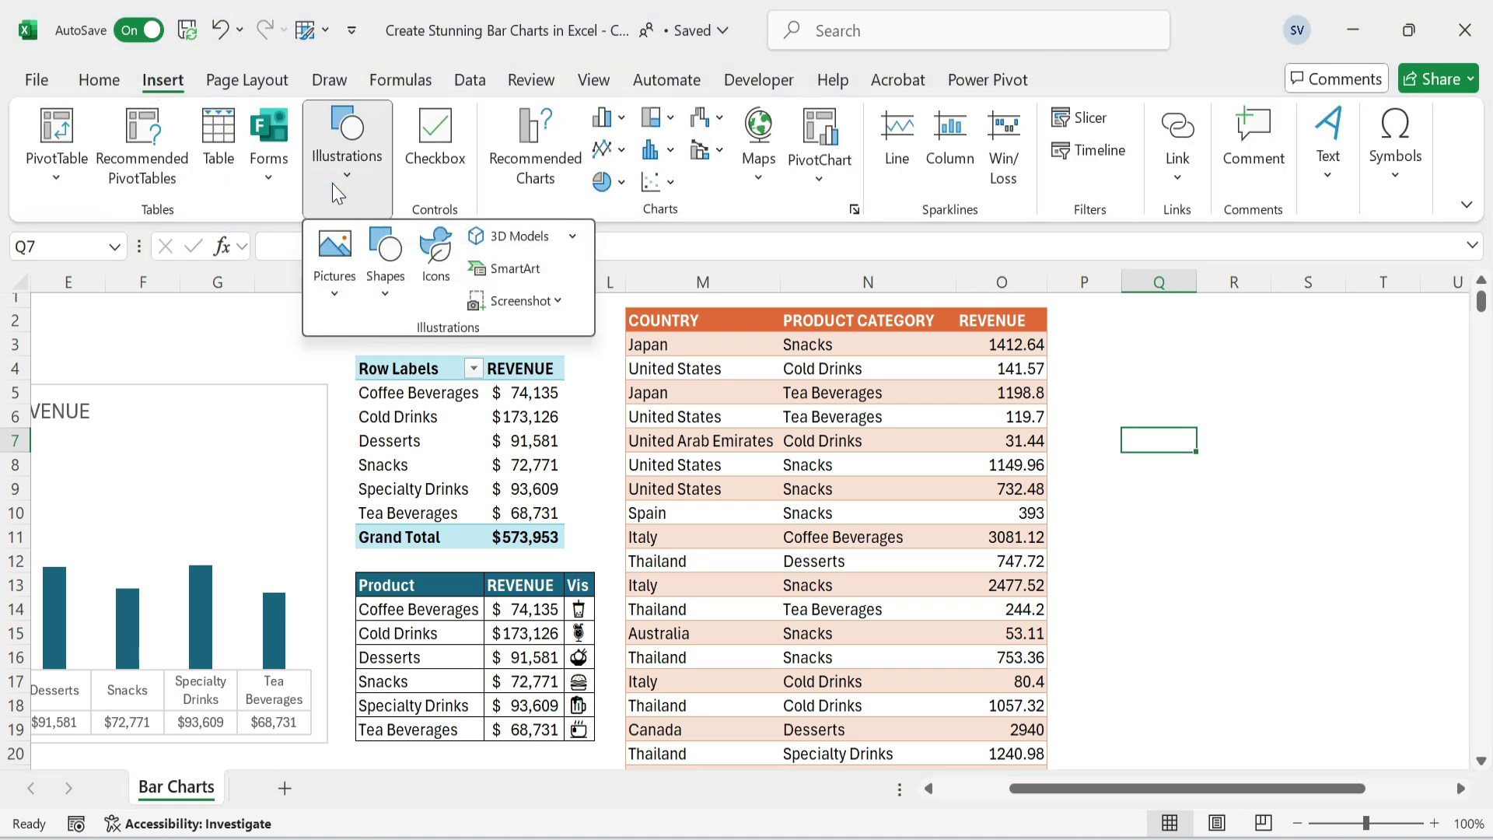
left_click(386, 294)
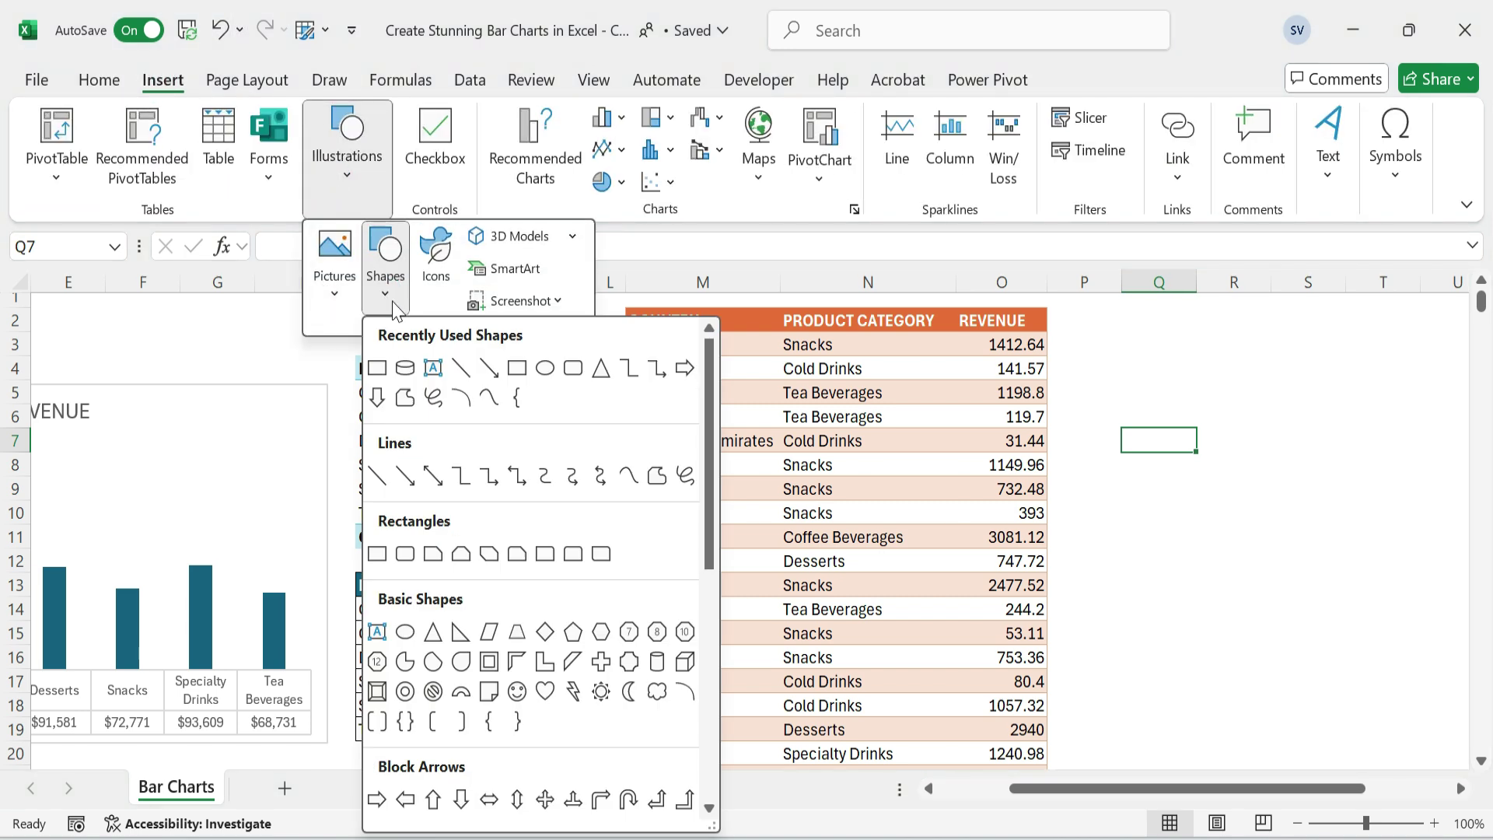
left_click(405, 370)
left_click_drag(1118, 483, 1251, 524)
- Insert a narrow vertical rectangle about 3.05 cm tall and 0.95 cm wide, centred directly beneath the flat cylinder as its stem
left_click(162, 79)
left_click(347, 159)
left_click(384, 294)
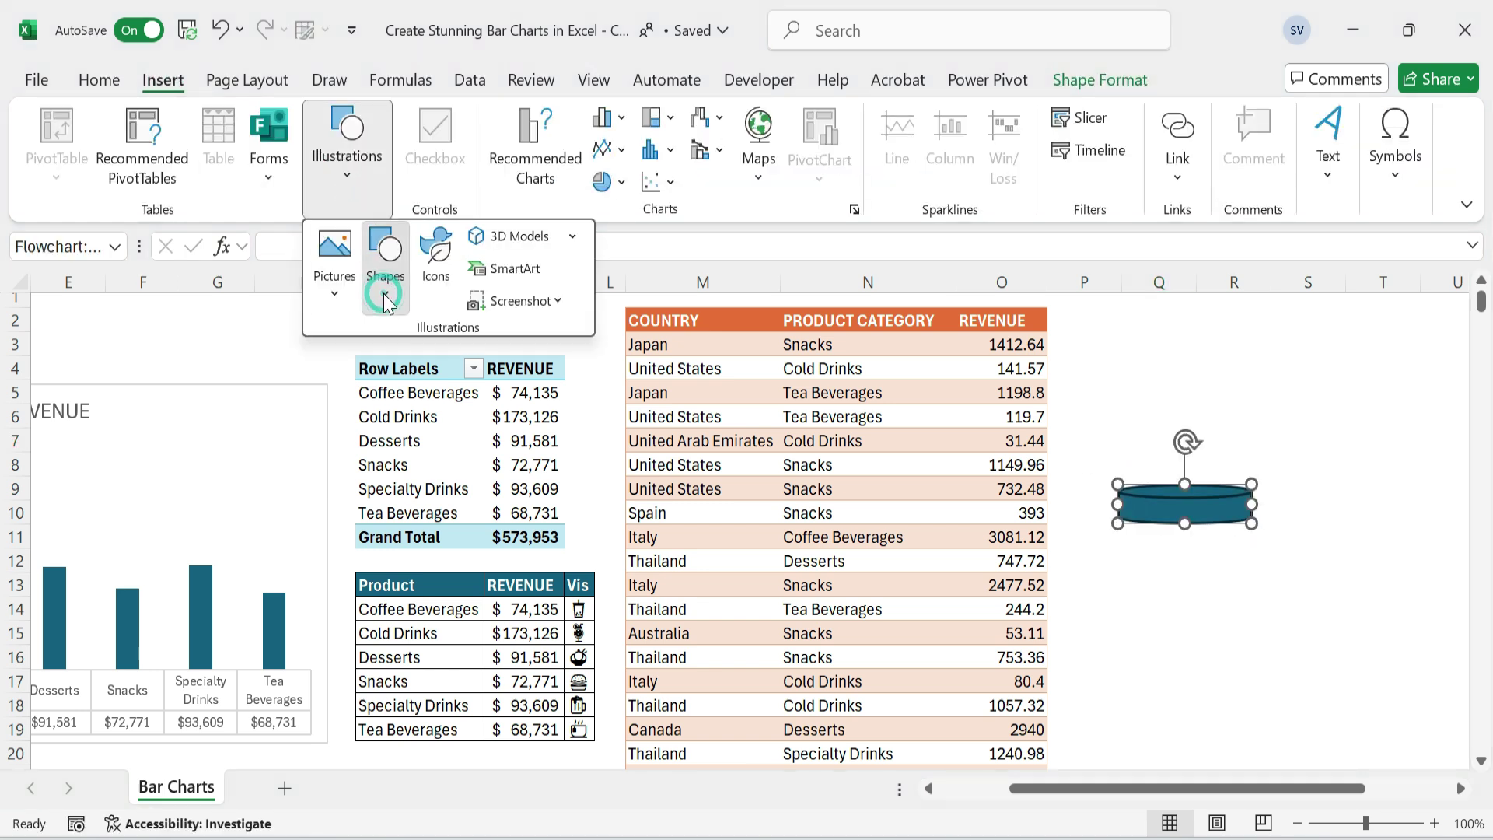
left_click(377, 370)
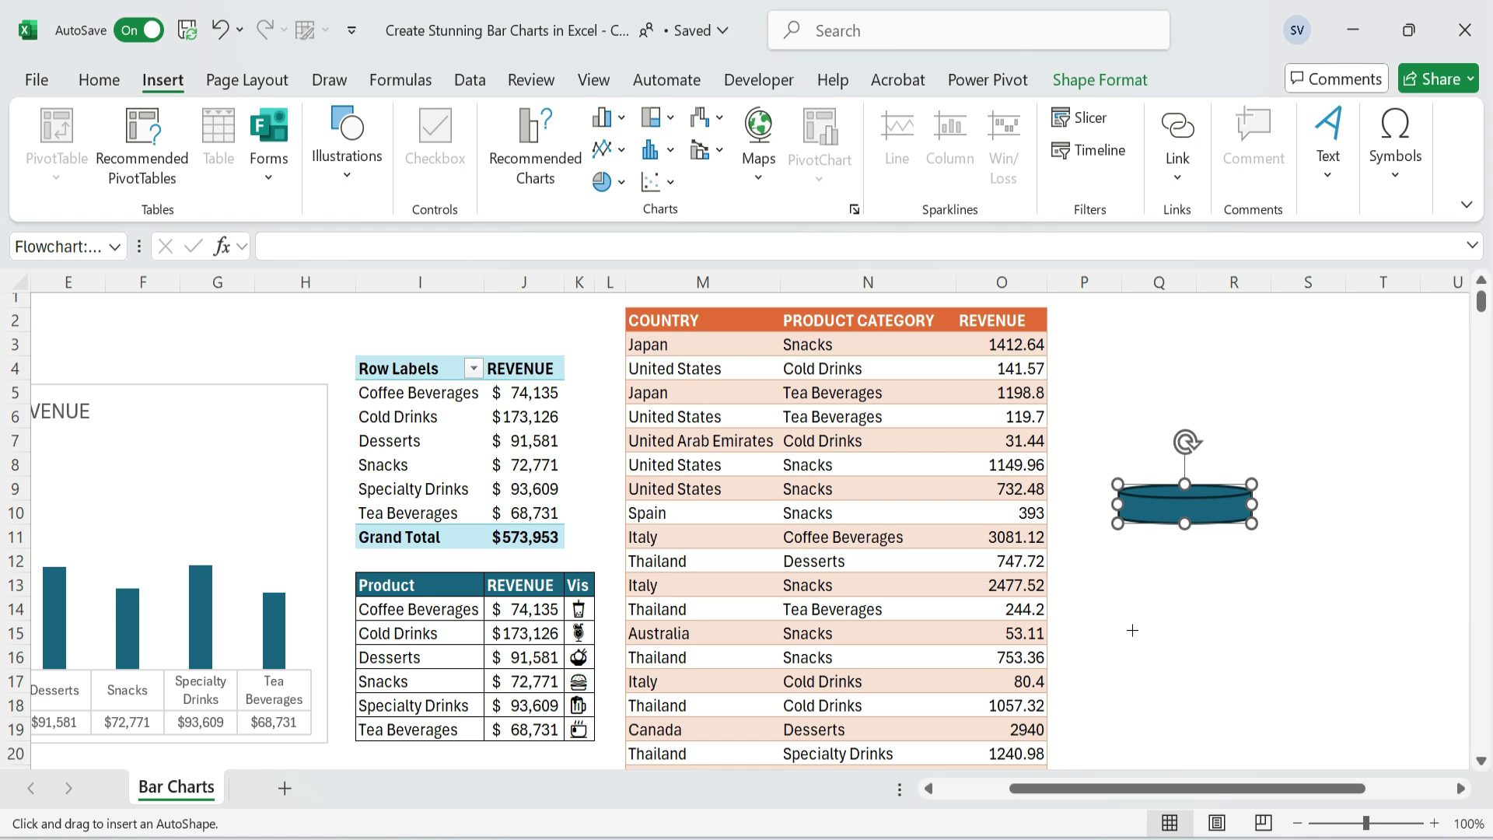
left_click_drag(1197, 604, 1205, 663)
mouse_move(1190, 622)
left_mouse_down()
mouse_move(1189, 599)
mouse_move(1207, 669)
left_mouse_up()
- Remove the outline from both the cylinder and the rectangle
left_click(1232, 504, "shift")
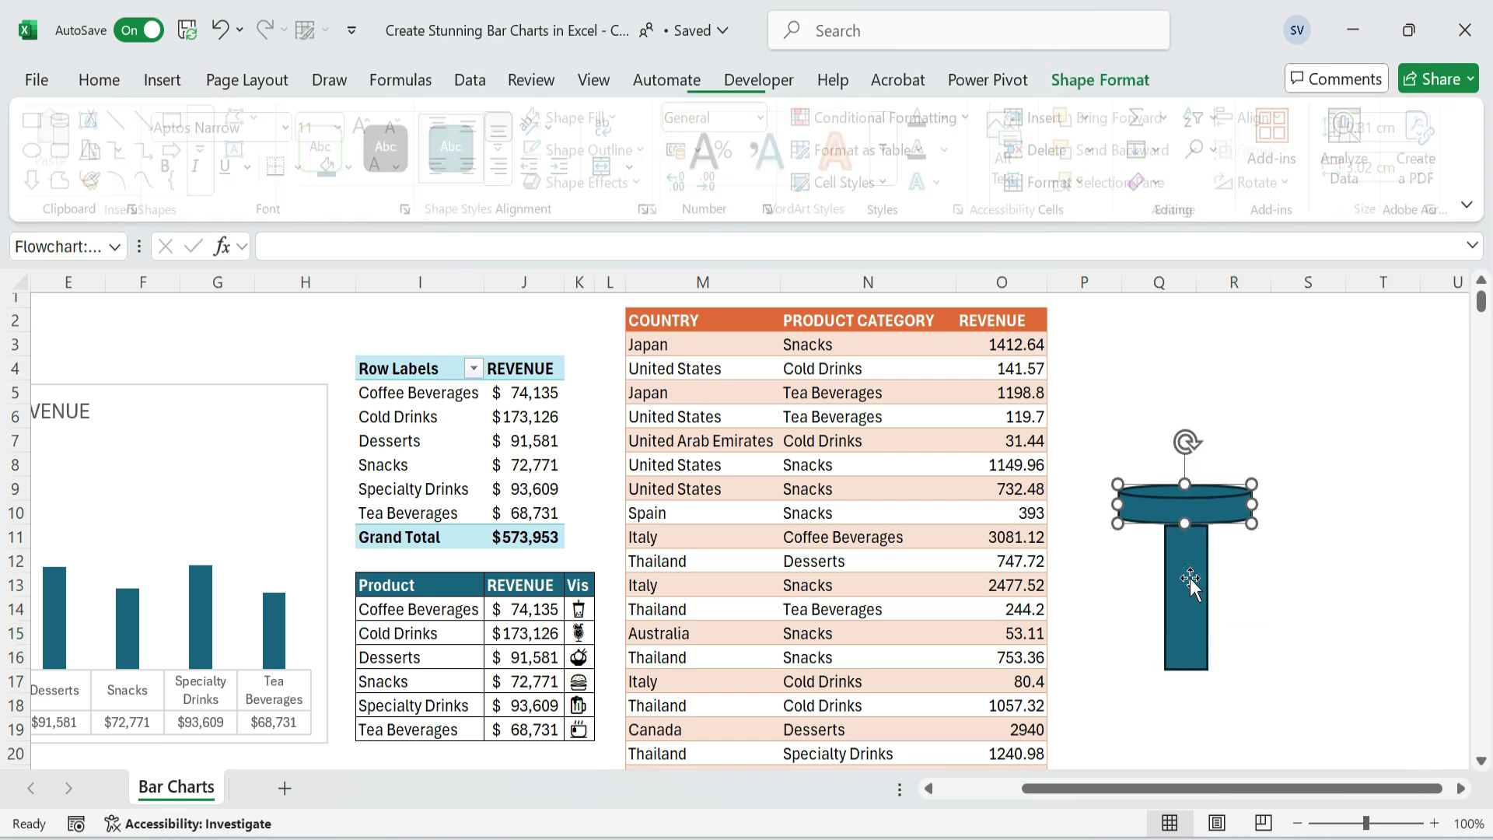
left_click(597, 149)
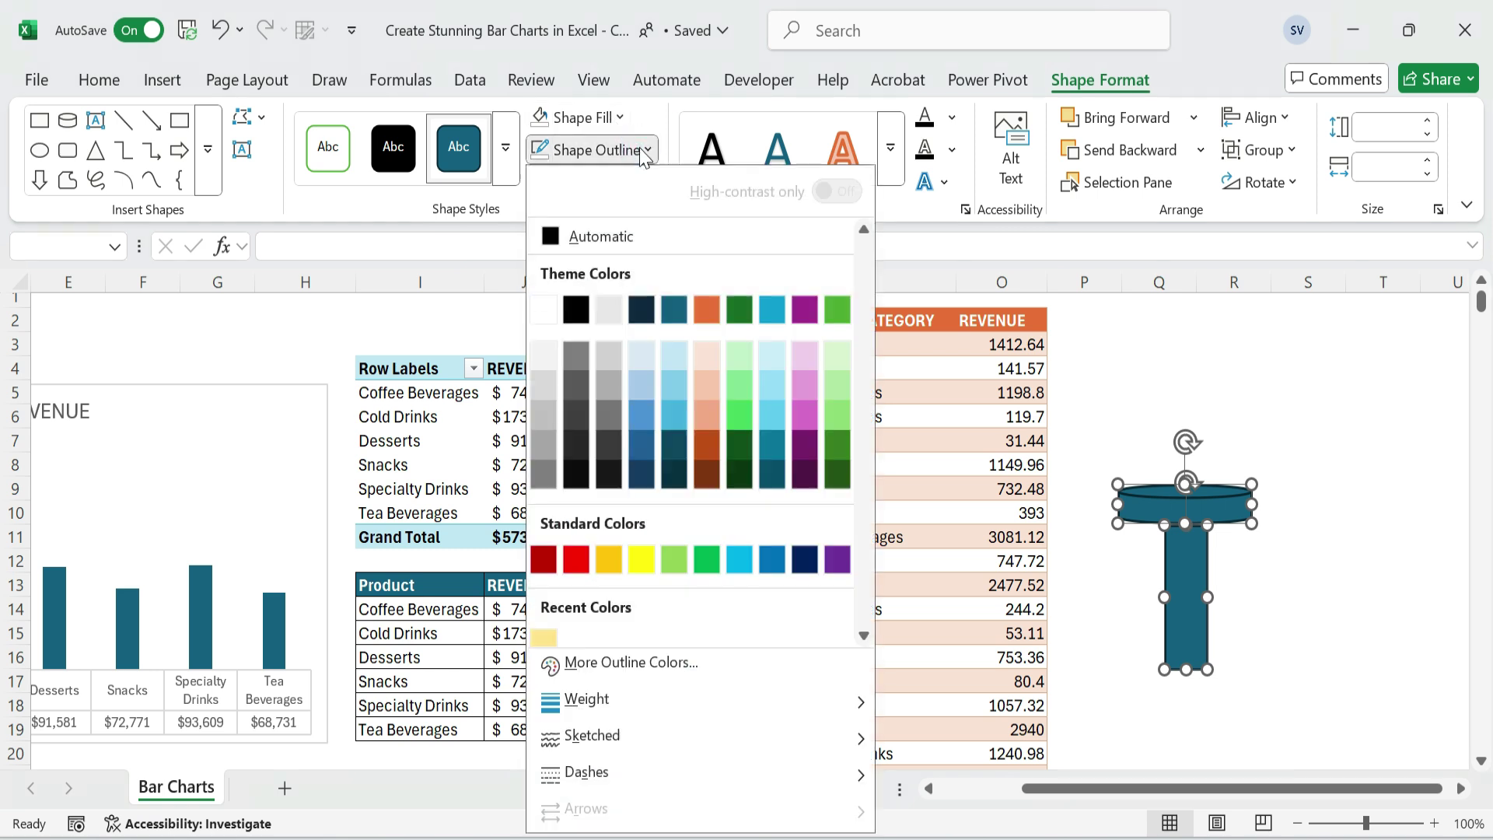
scroll(654, 529, "down", 2)
left_click(644, 631)
left_click(1308, 536)
- Copy the wood-grain picture and apply it to the rectangular stem as a picture fill
left_click(1459, 788)
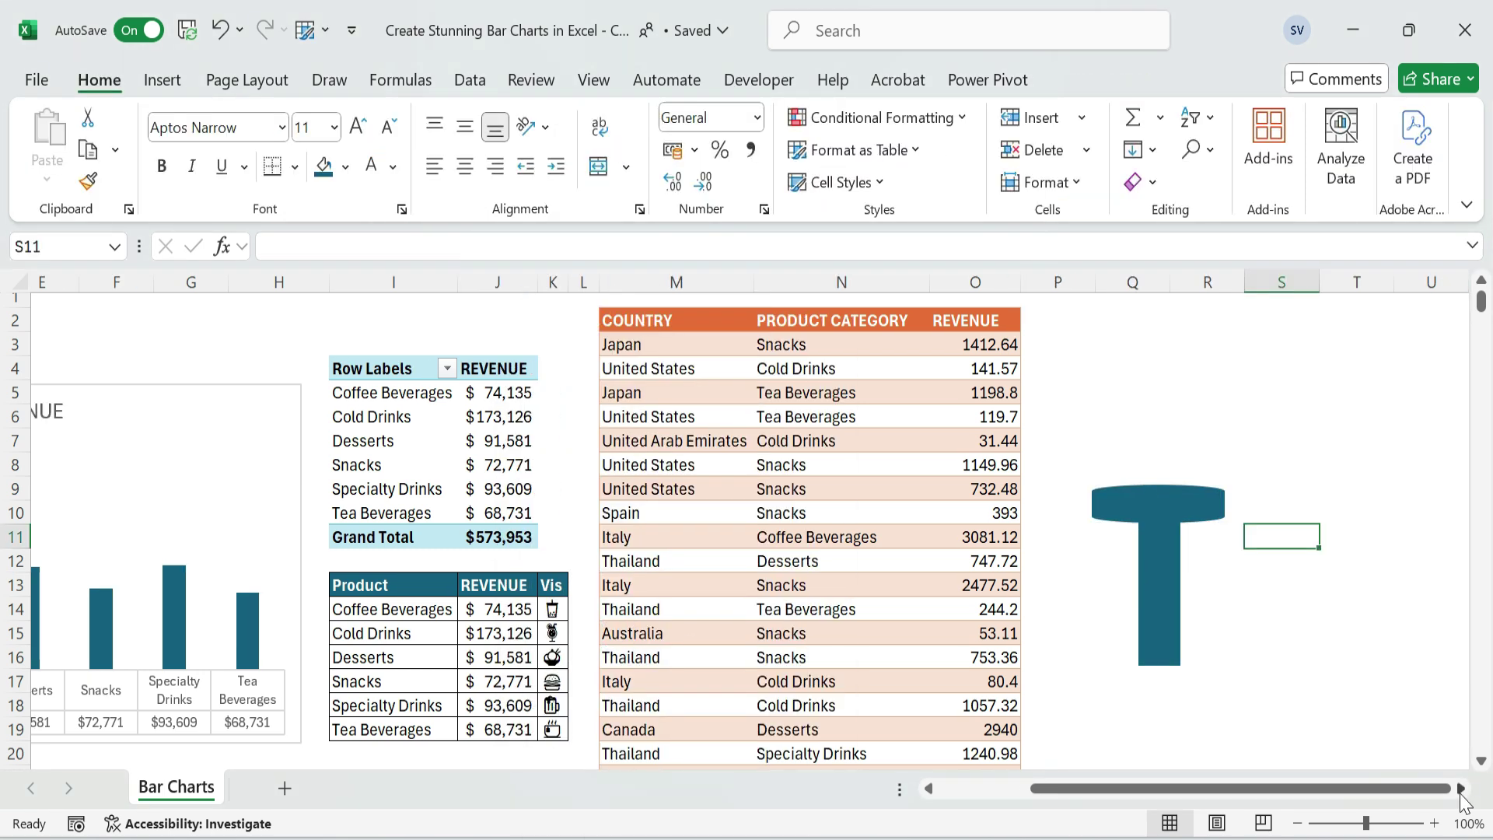
left_click(1146, 395)
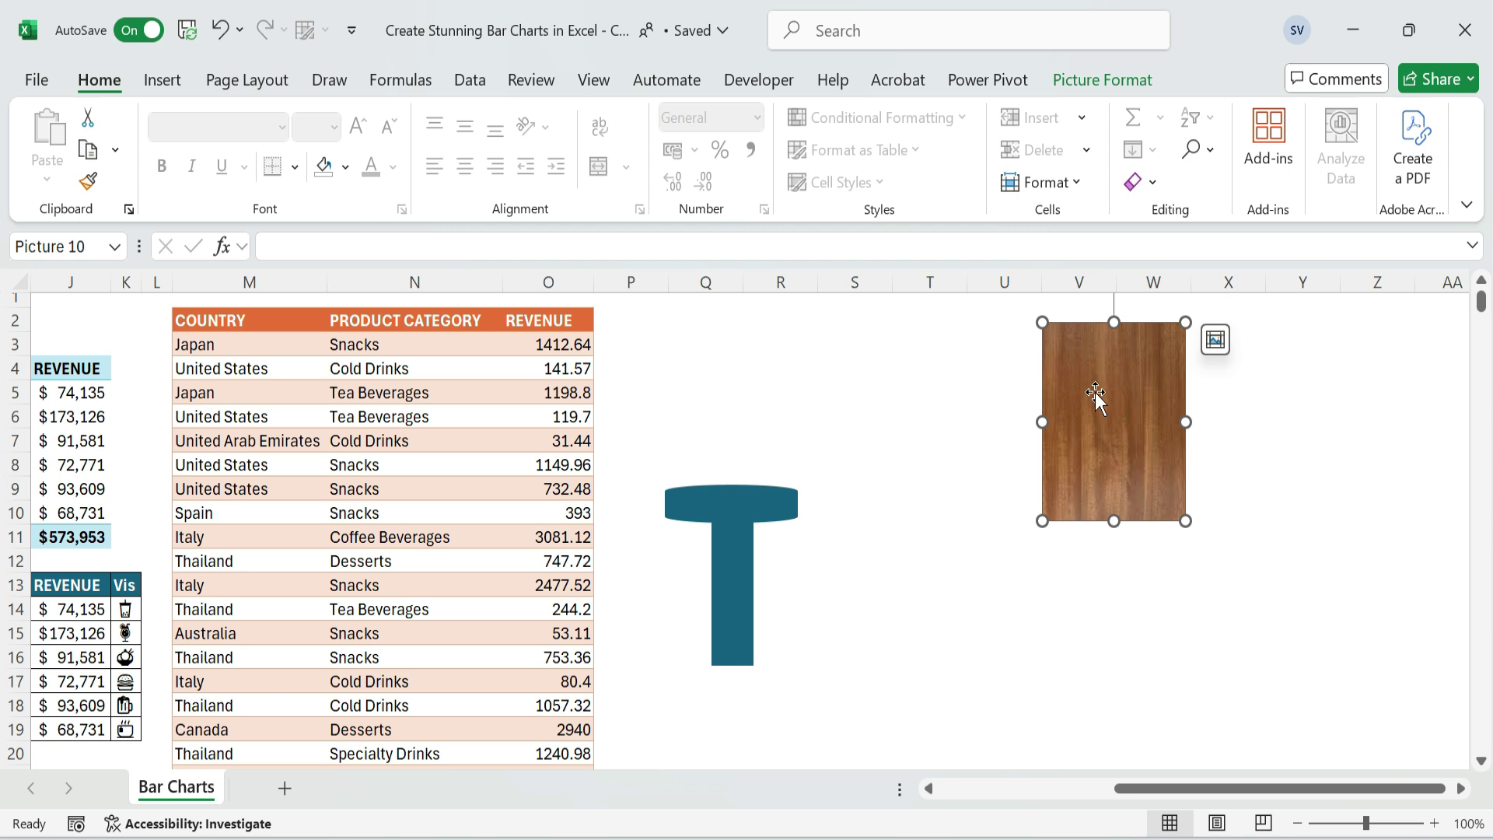
left_click(89, 182)
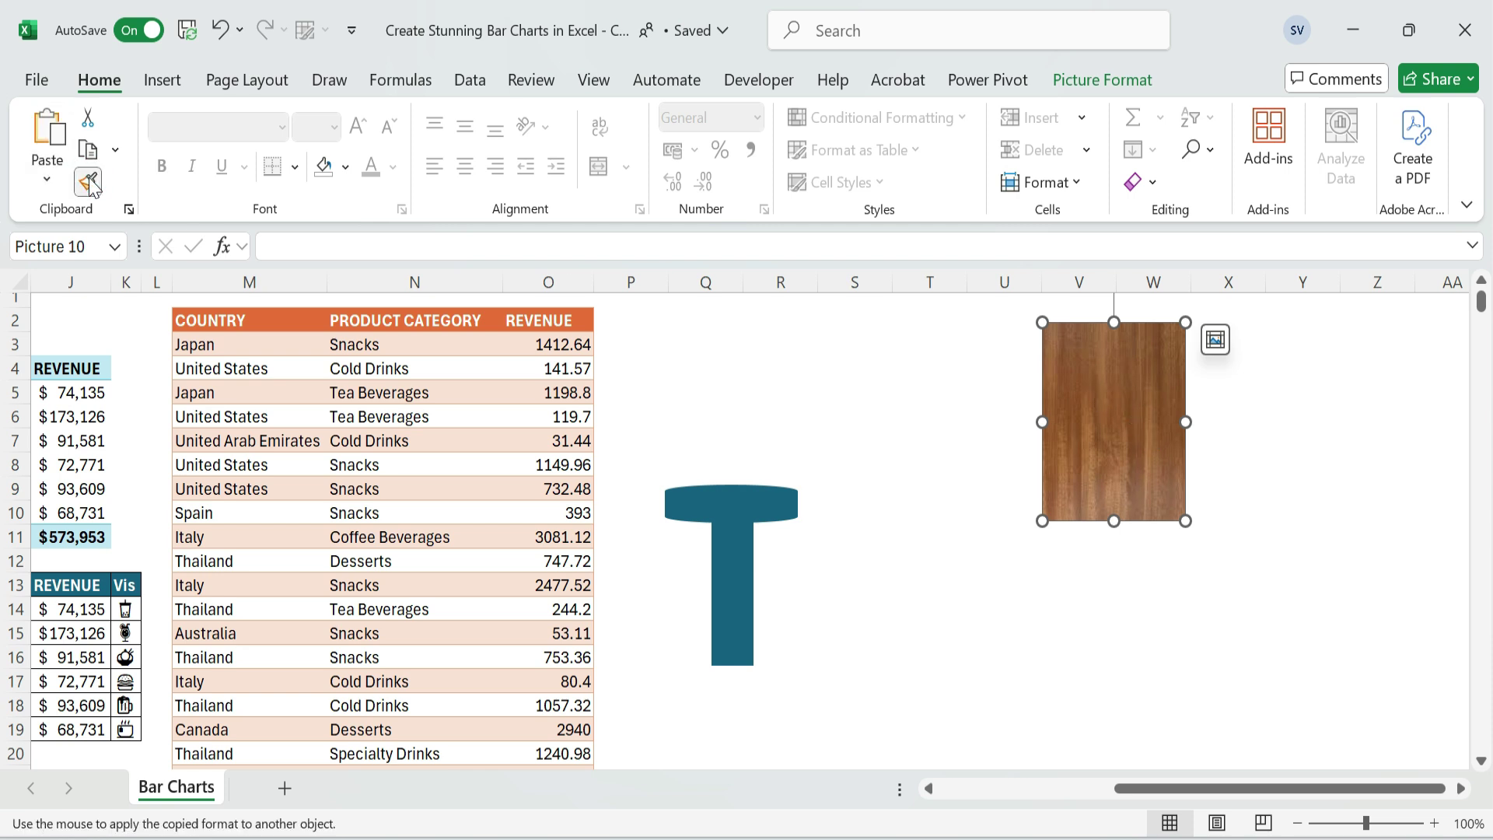
left_click(745, 567)
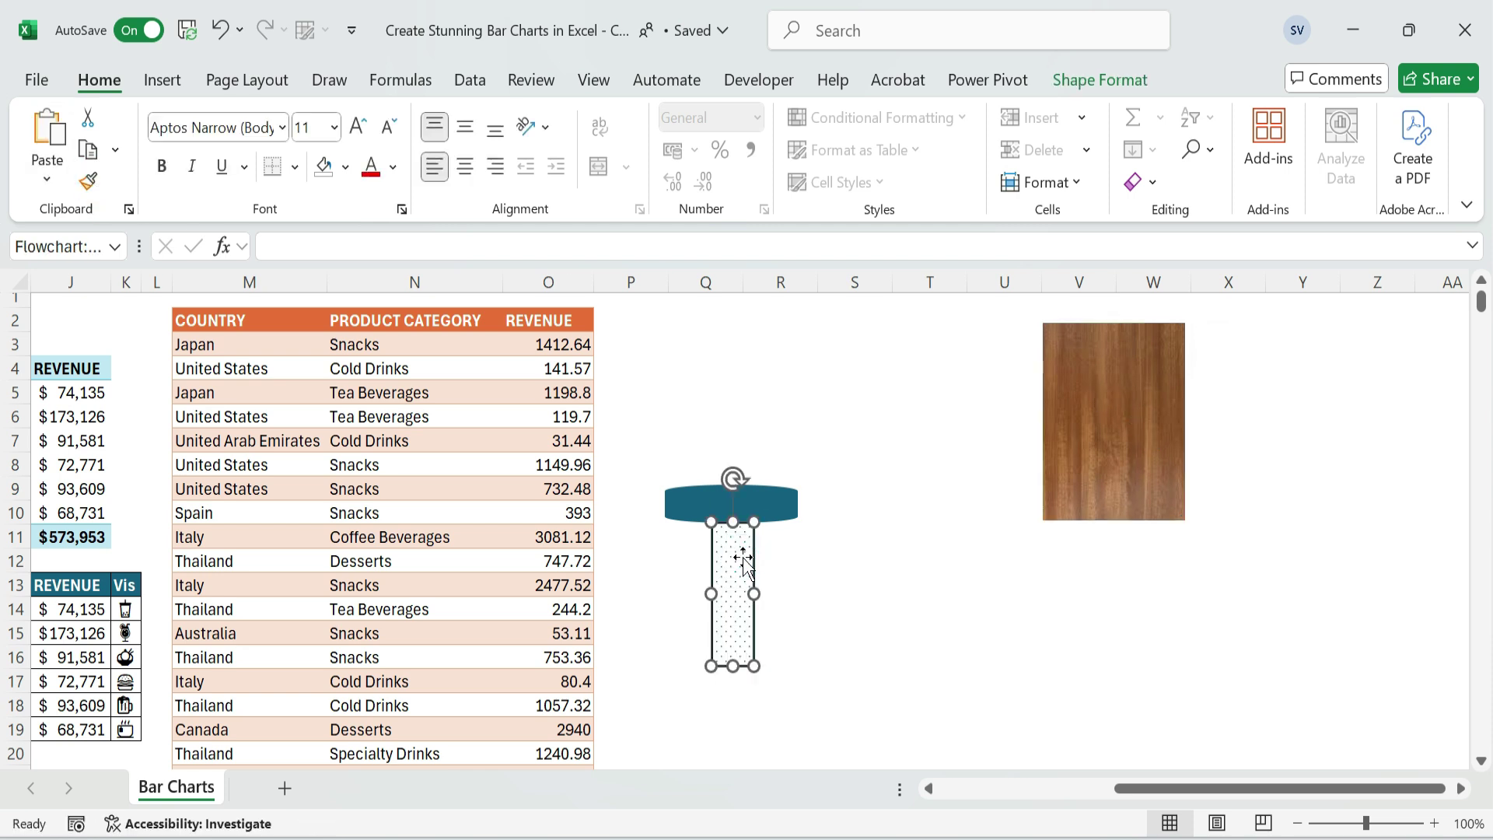
right_click(742, 556)
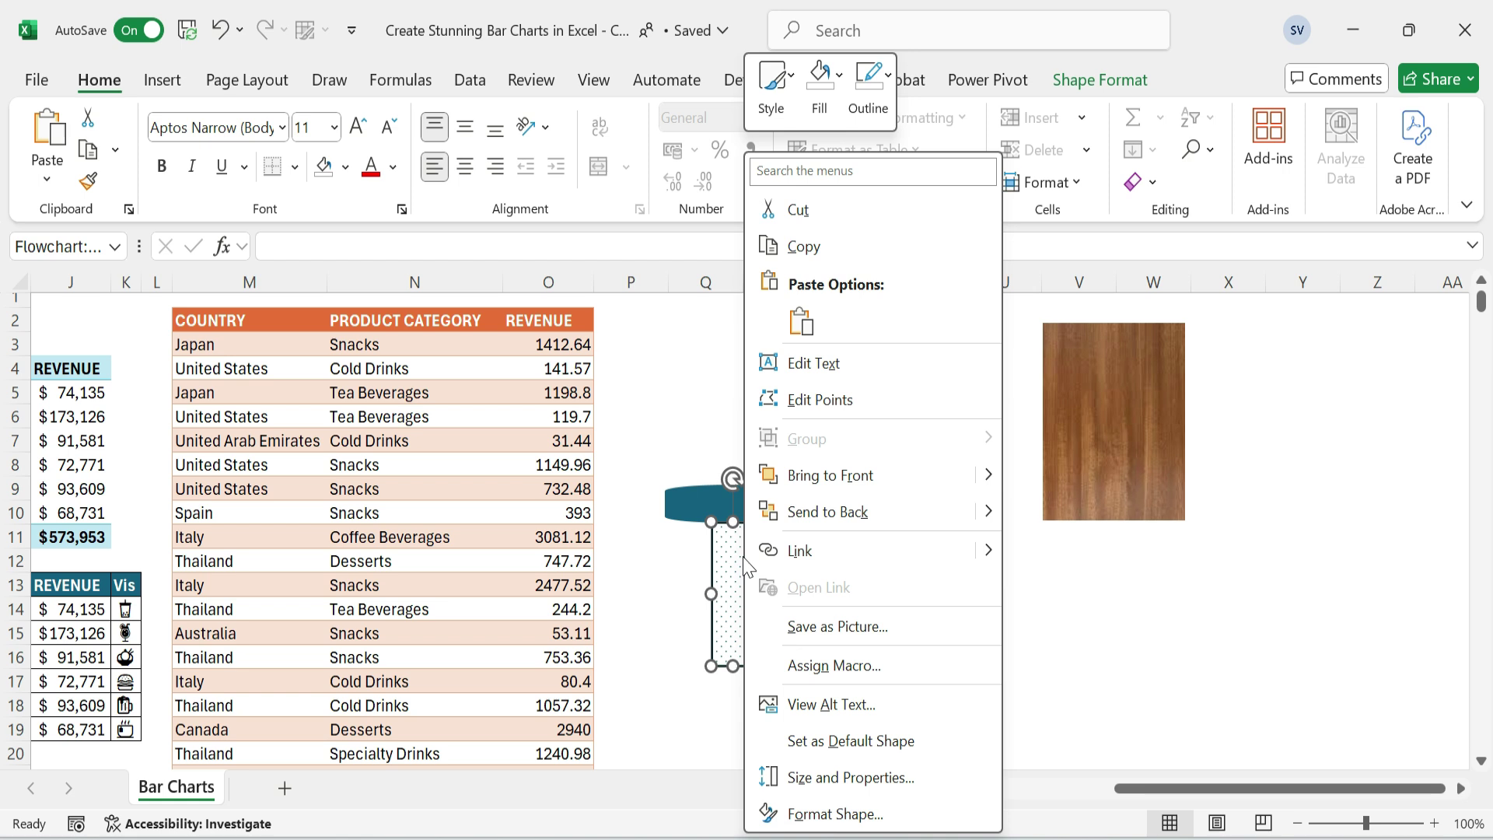
left_click(866, 814)
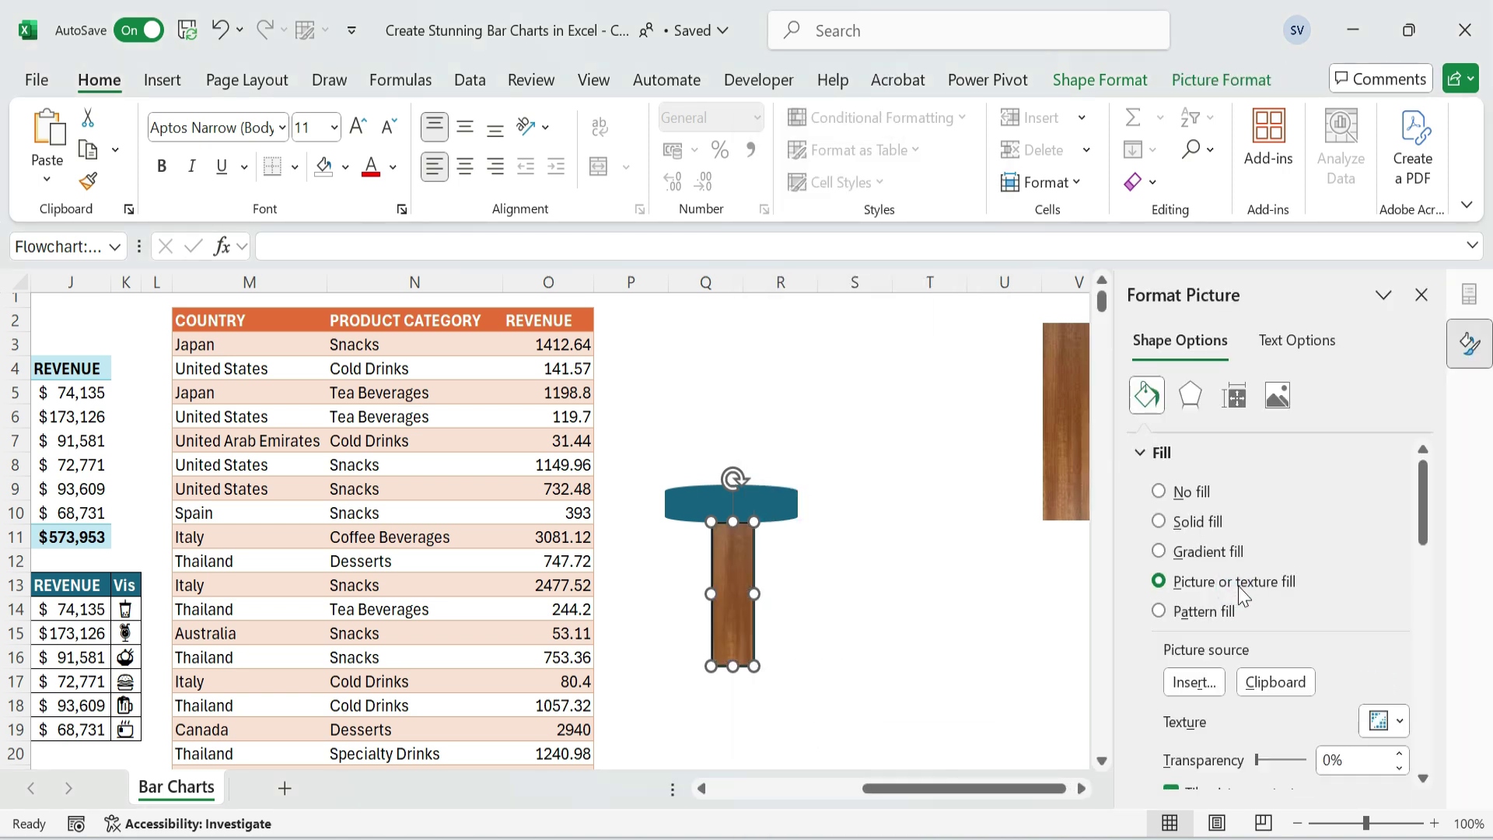
- Apply the same wood-grain picture fill to the cylinder on top of the stem
left_click(768, 503)
left_click(1201, 583)
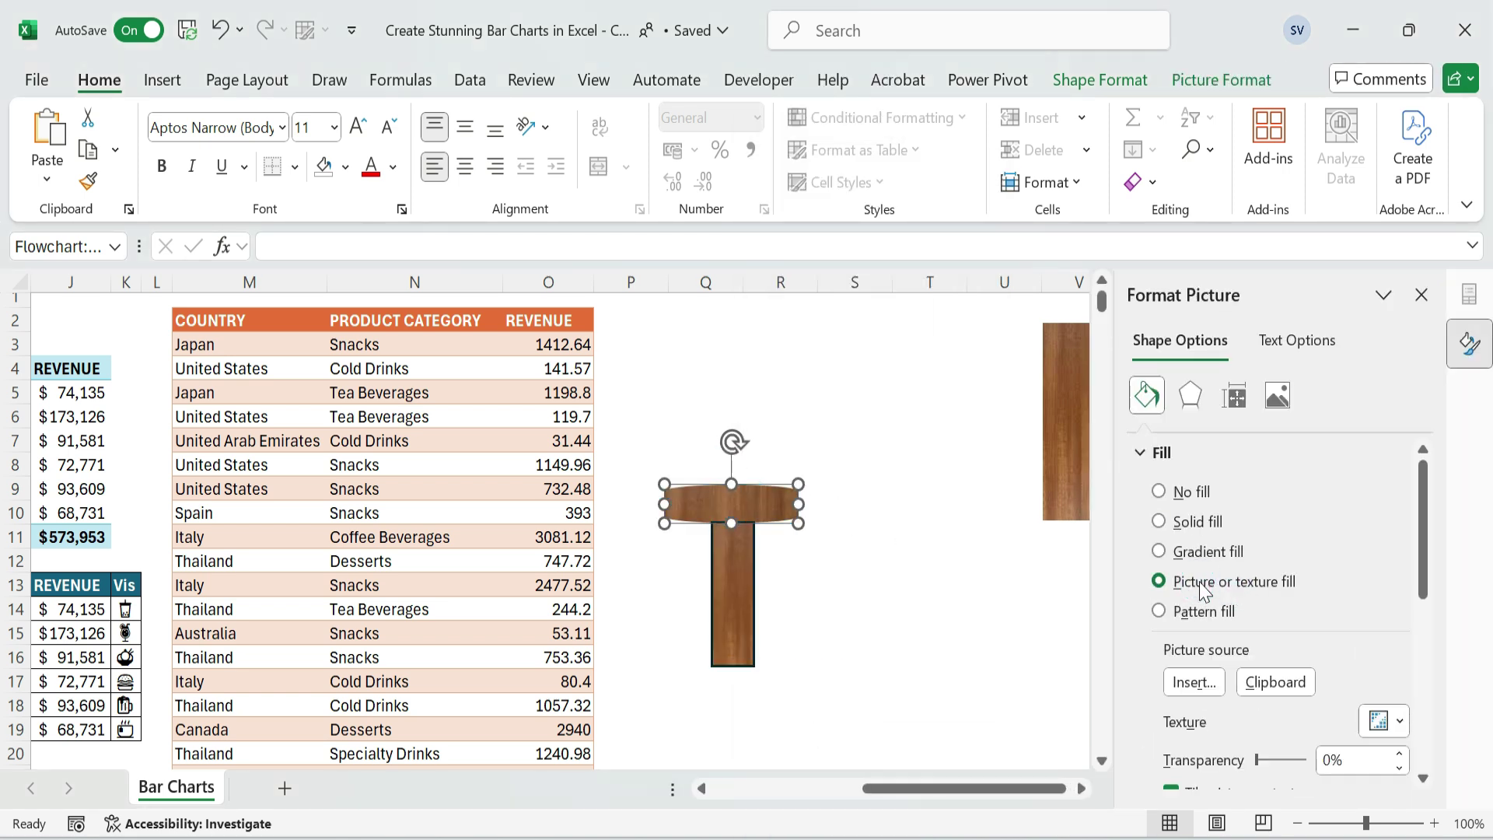
left_click(970, 605)
left_click(938, 468)
- Set the wood-filled rectangular stem to no outline
left_click(735, 560)
left_click(1201, 84)
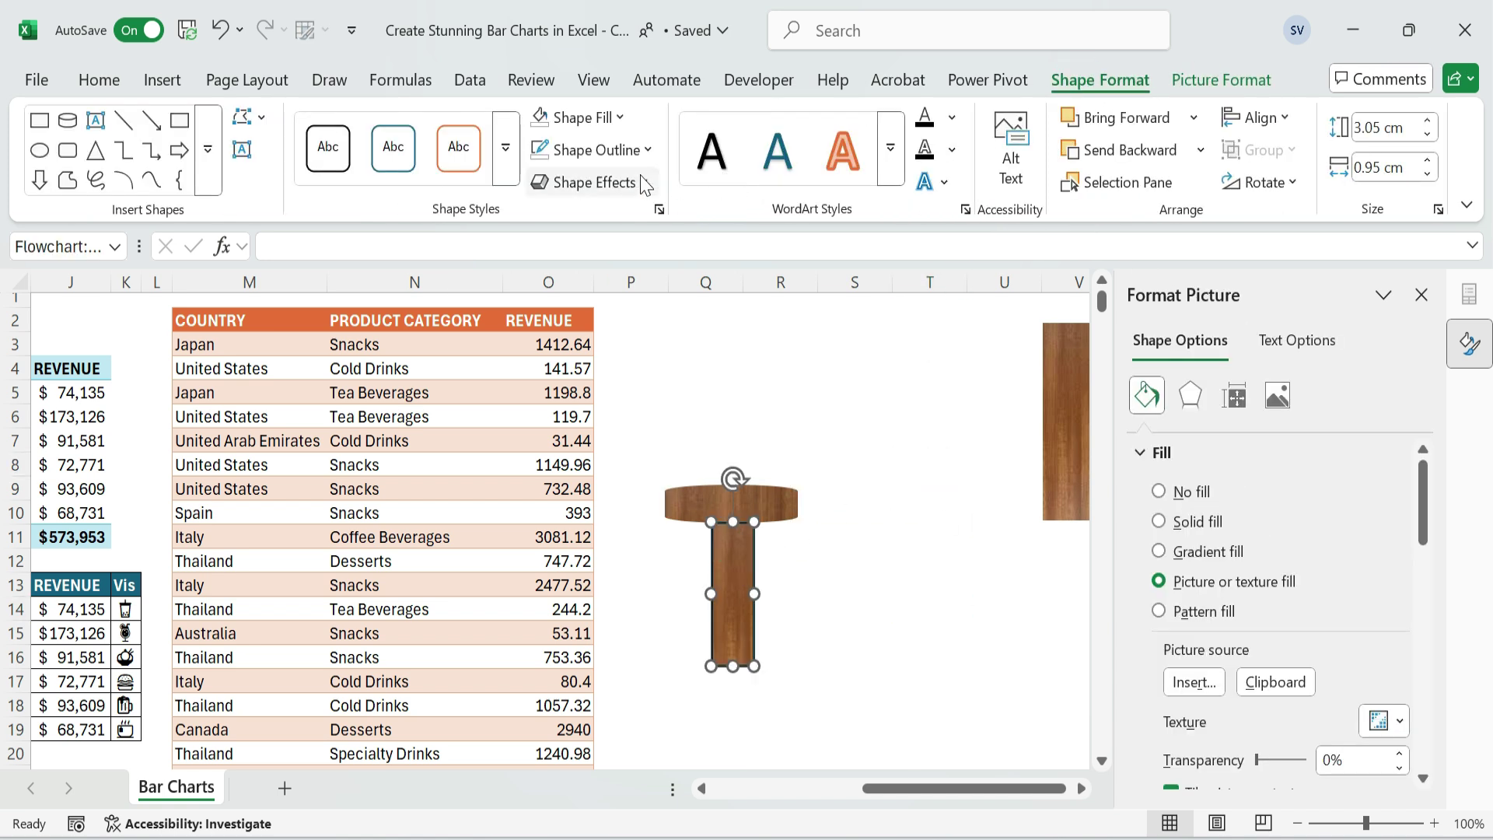
left_click(648, 150)
scroll(640, 620, "down", 2)
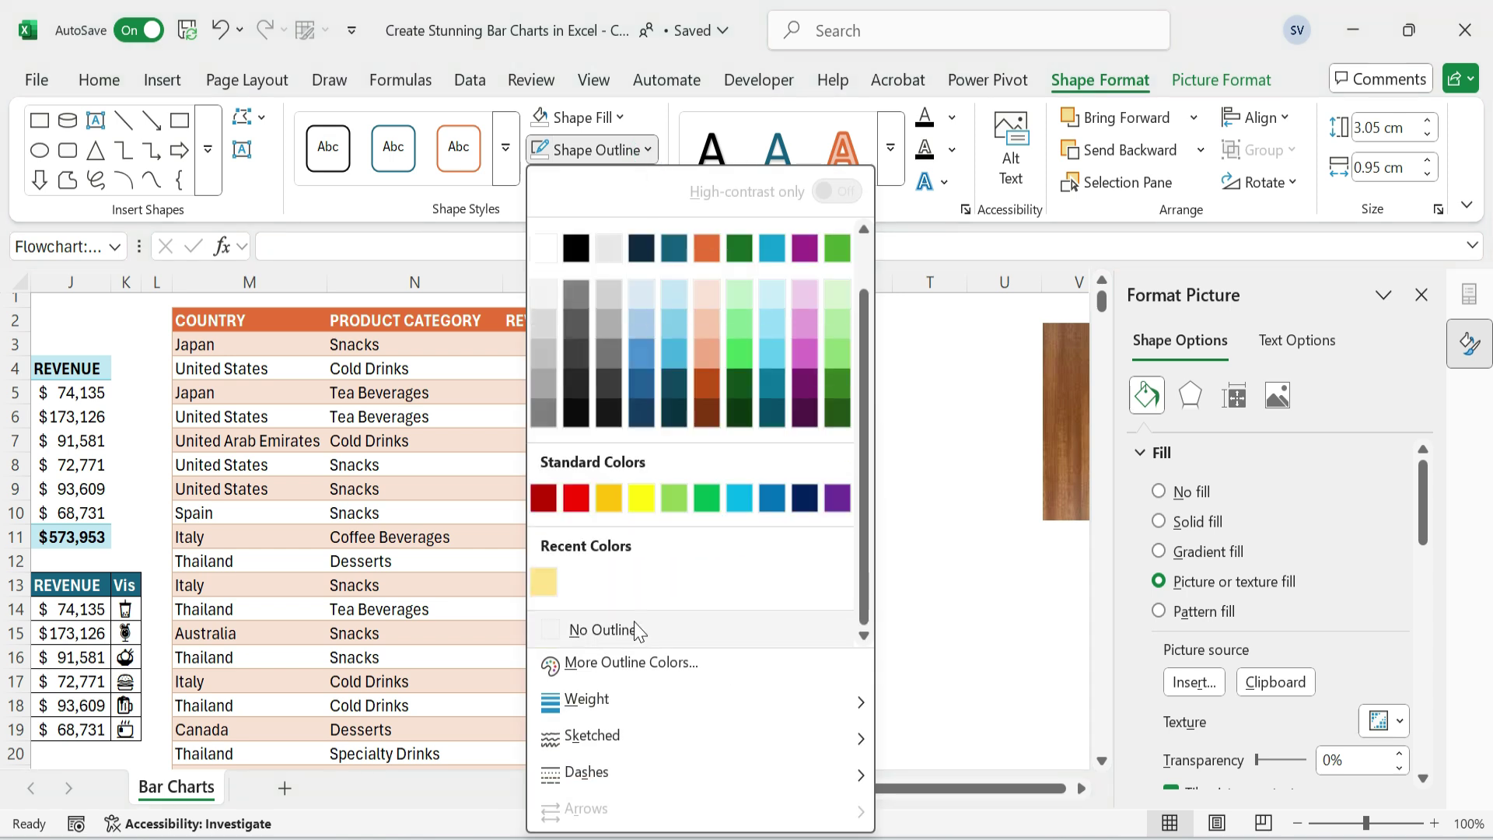
left_click(633, 627)
left_click(920, 424)
left_click(854, 607)
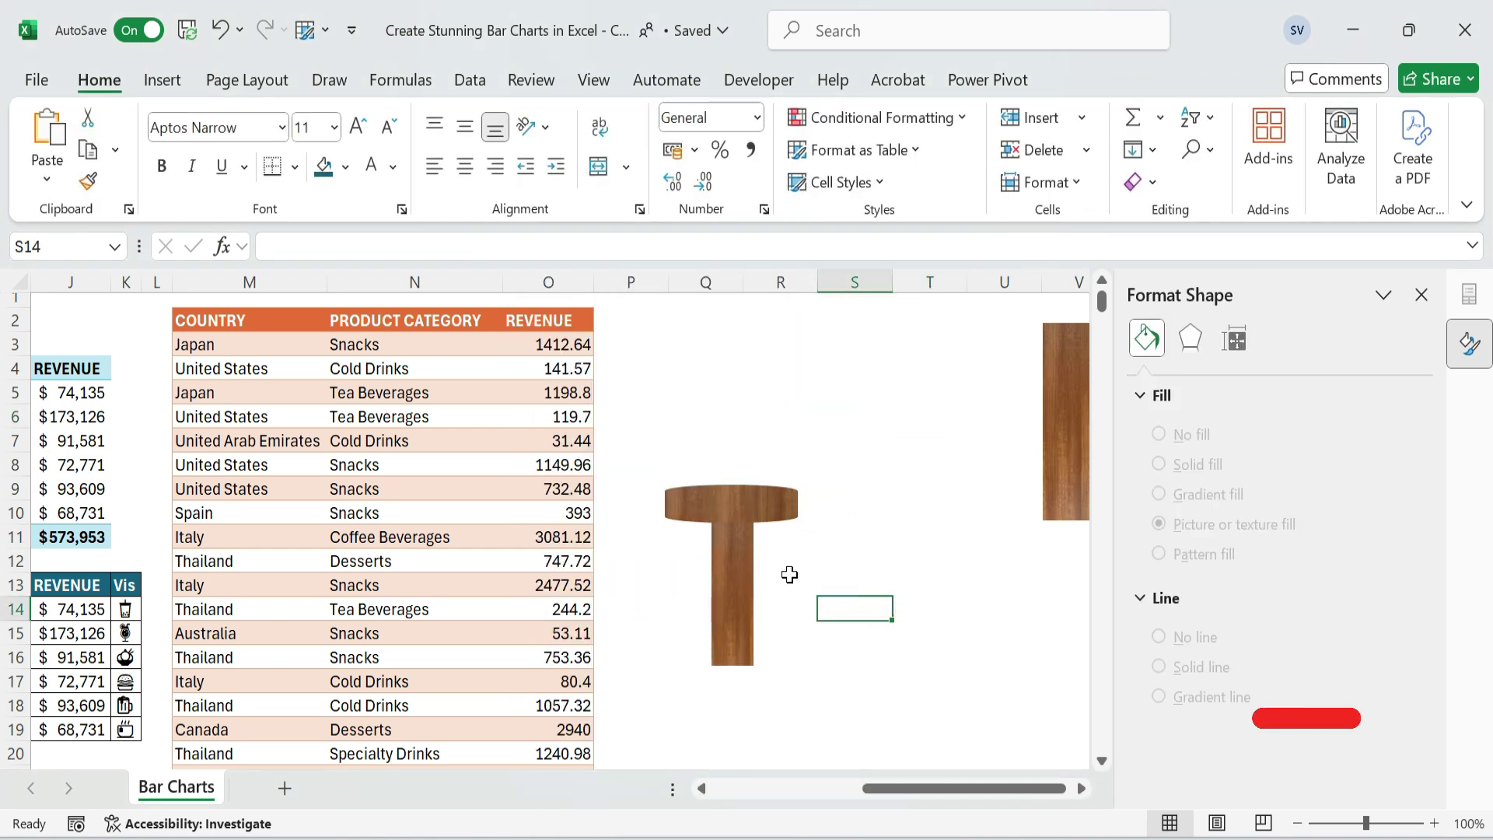
- Copy the wooden cylinder and stem together and paste them onto the chart's REVENUE series as the column fill
left_click(1420, 297)
left_click_drag(1125, 788, 956, 788)
left_click(1411, 565)
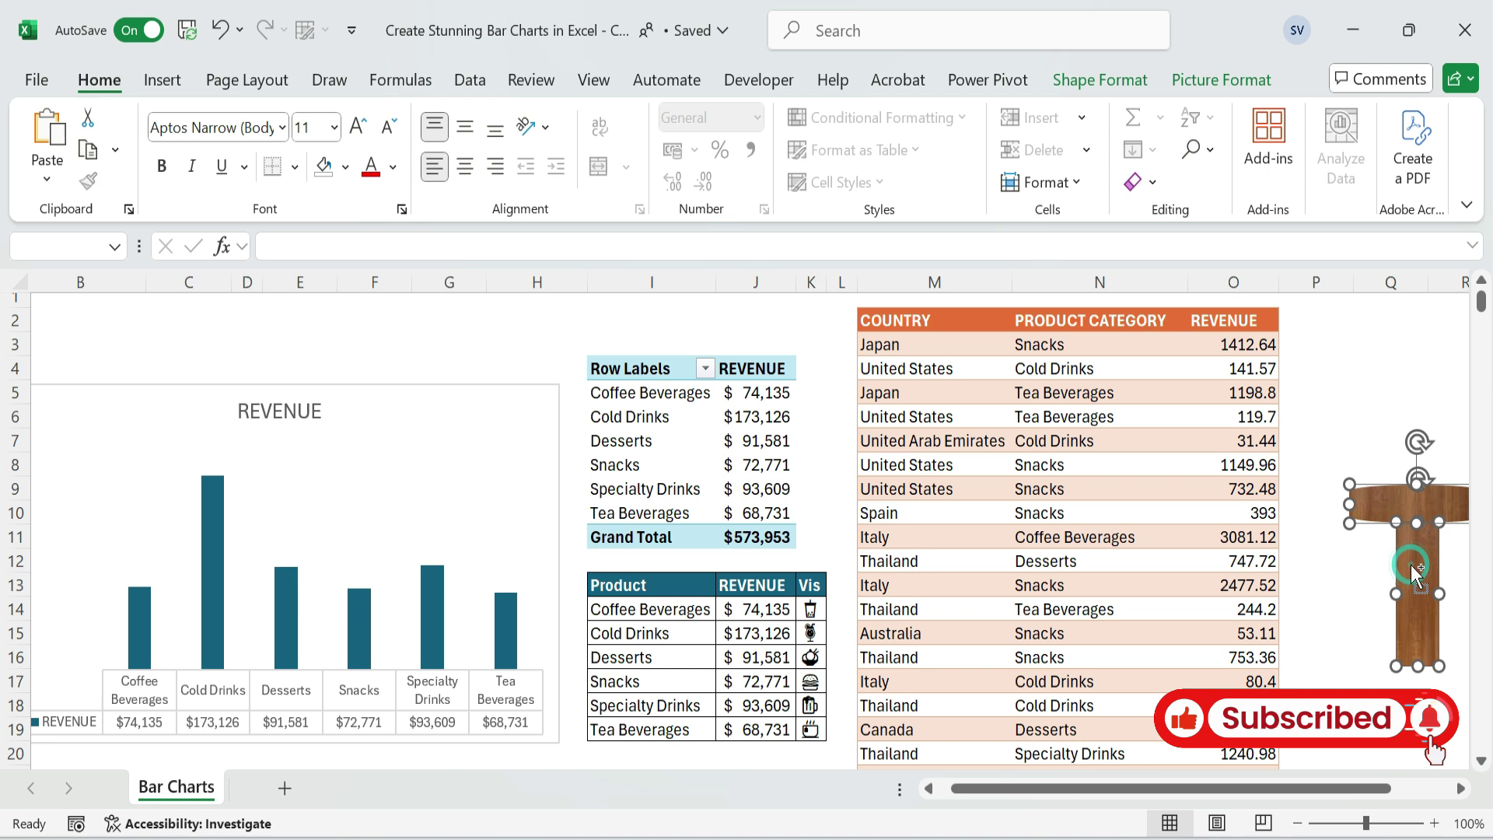
left_click(145, 620)
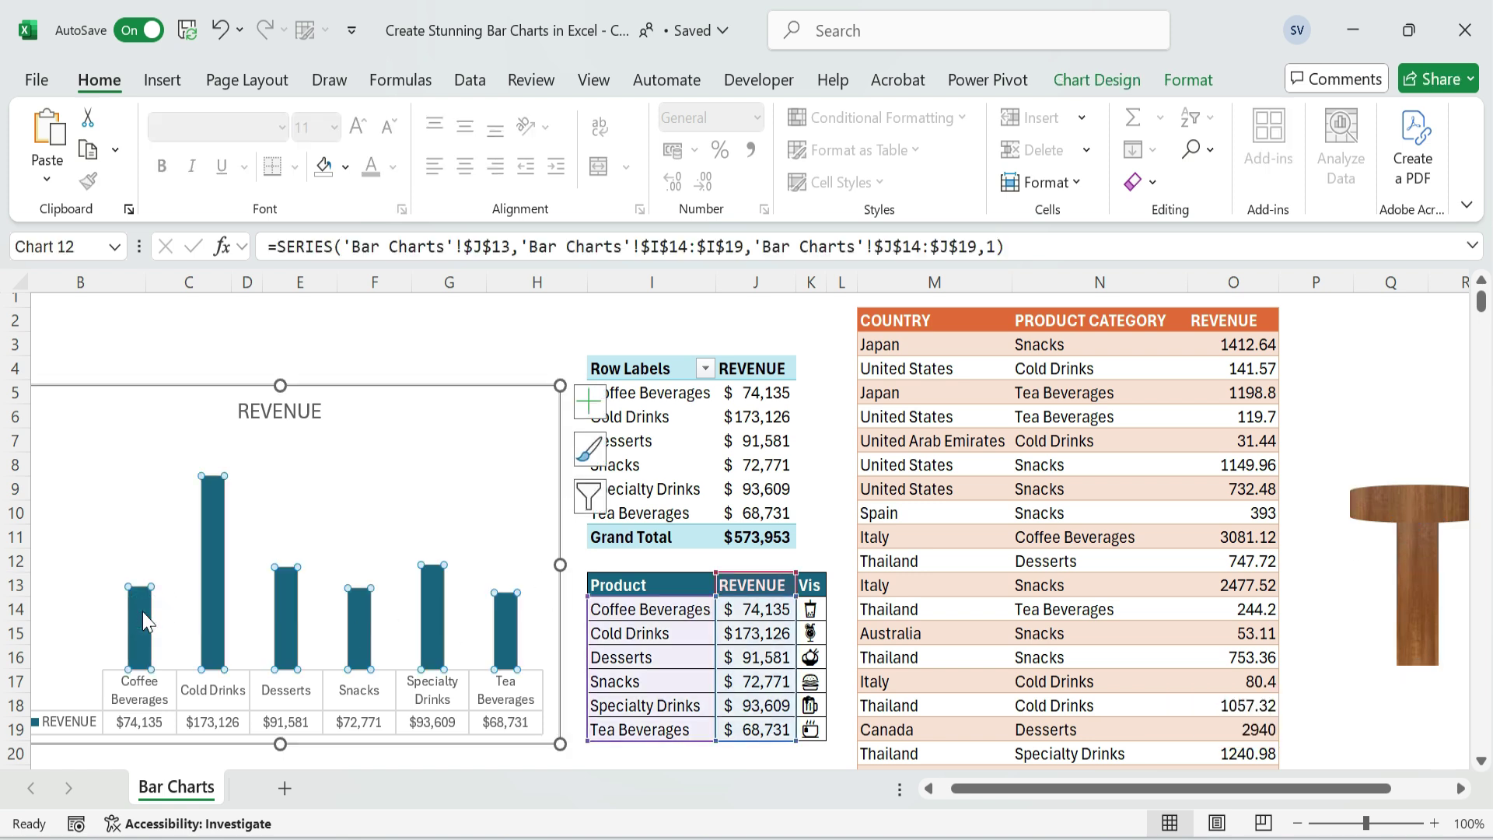
key("ctrl+v")
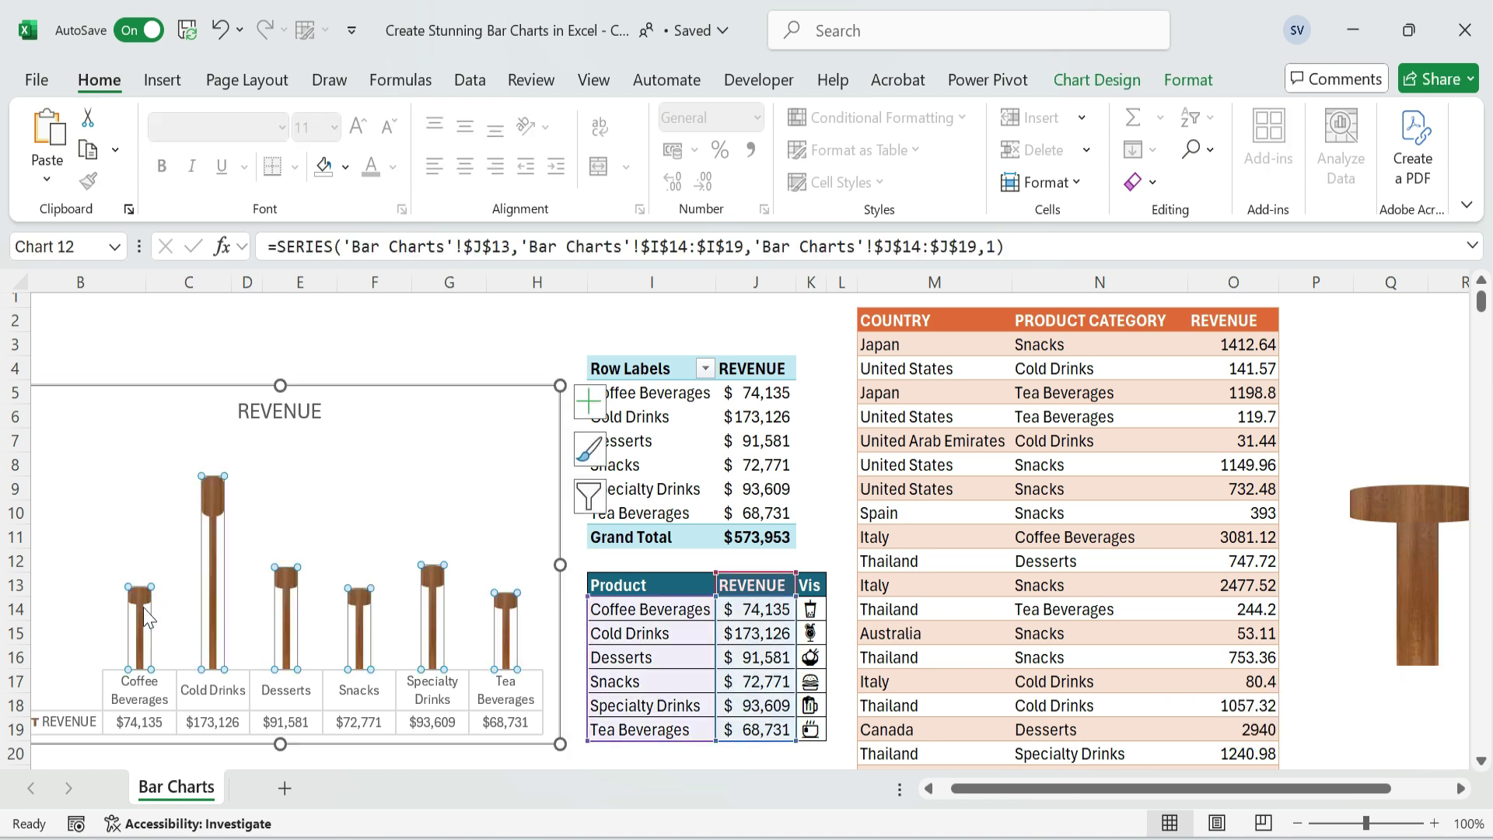
- Set the REVENUE series gap width to 0% and close the formatting options
right_click(146, 615)
left_click(262, 586)
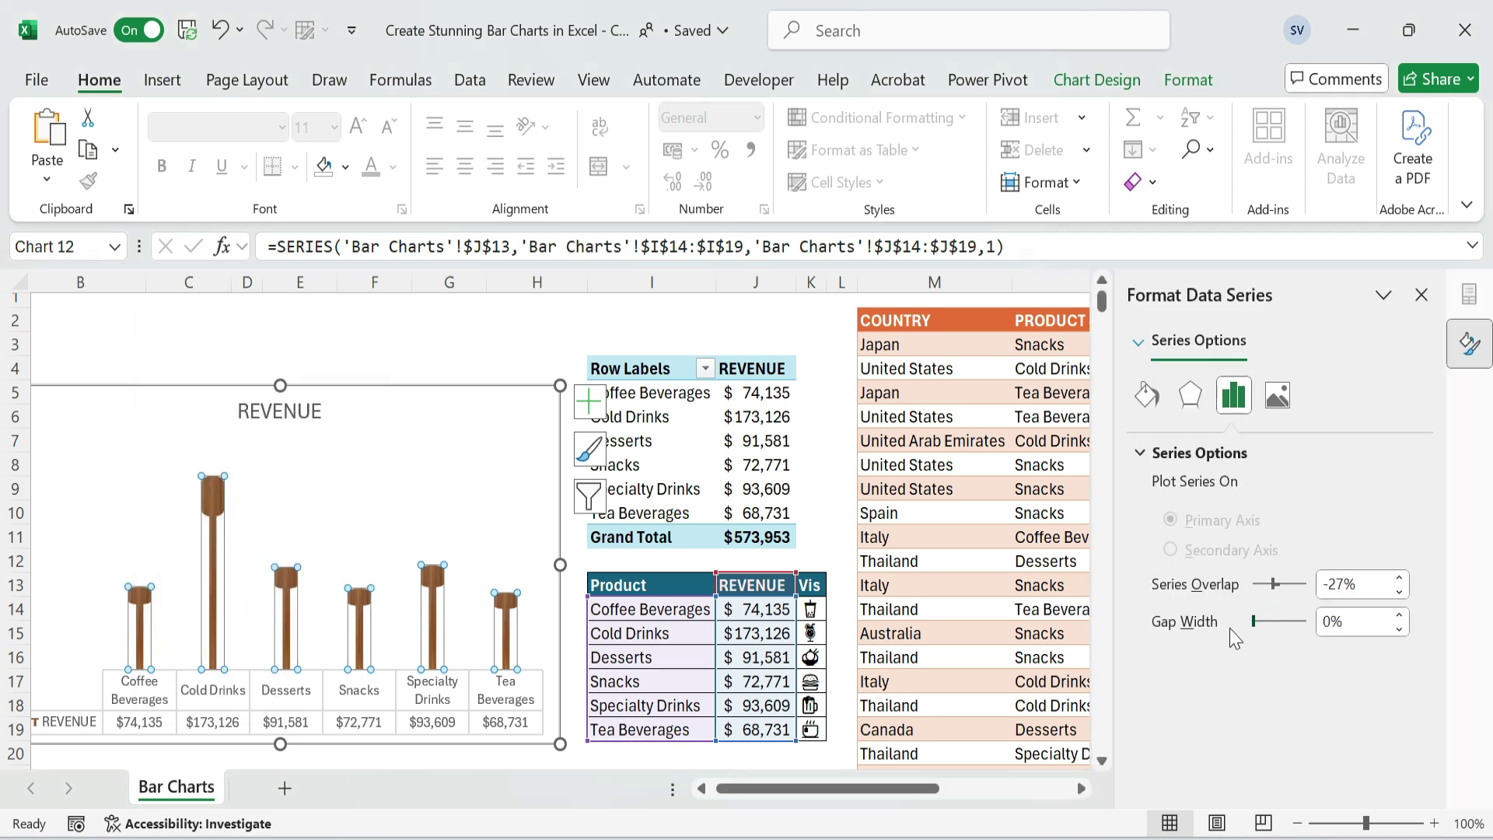
left_click(1419, 293)
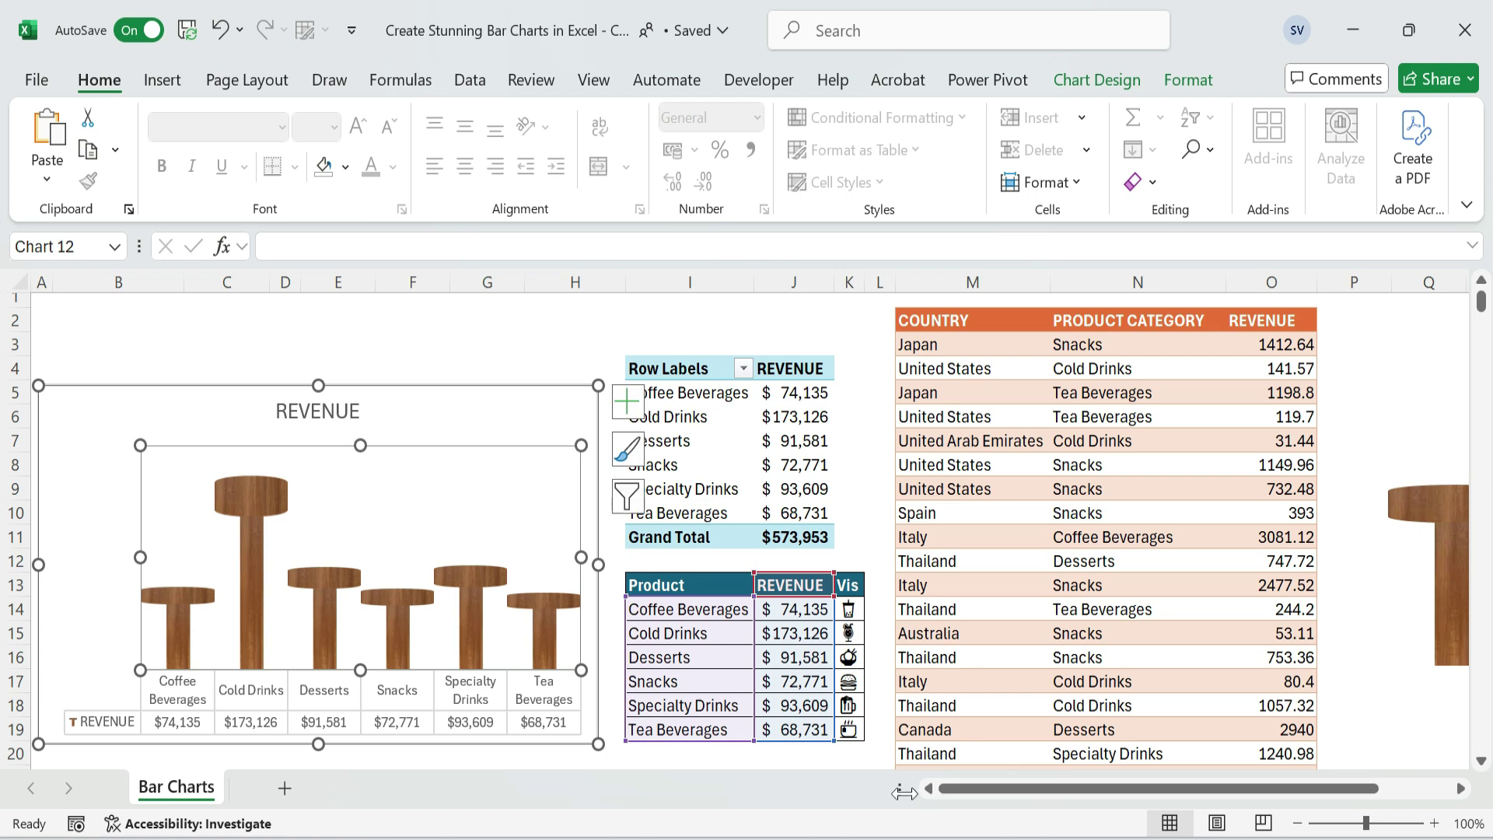
- Change the chart title to "Revenue by product"
left_click(450, 440)
triple_click(337, 414)
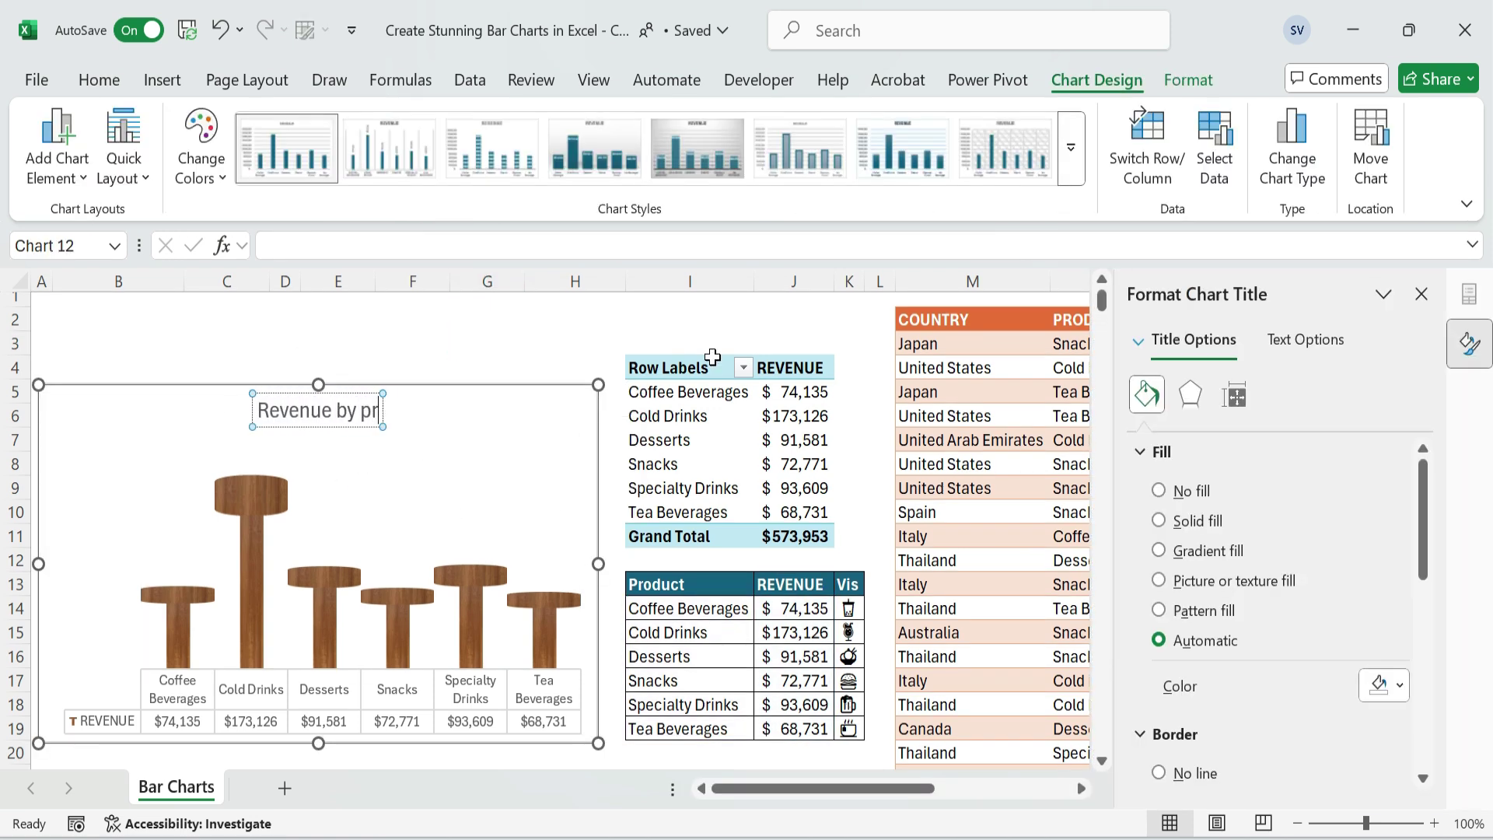
left_click(712, 357)
- Shorten the chart by lowering its upper edge to about row 7, and close the formatting options
left_click(343, 426)
left_click_drag(318, 384, 318, 424)
left_click(412, 367)
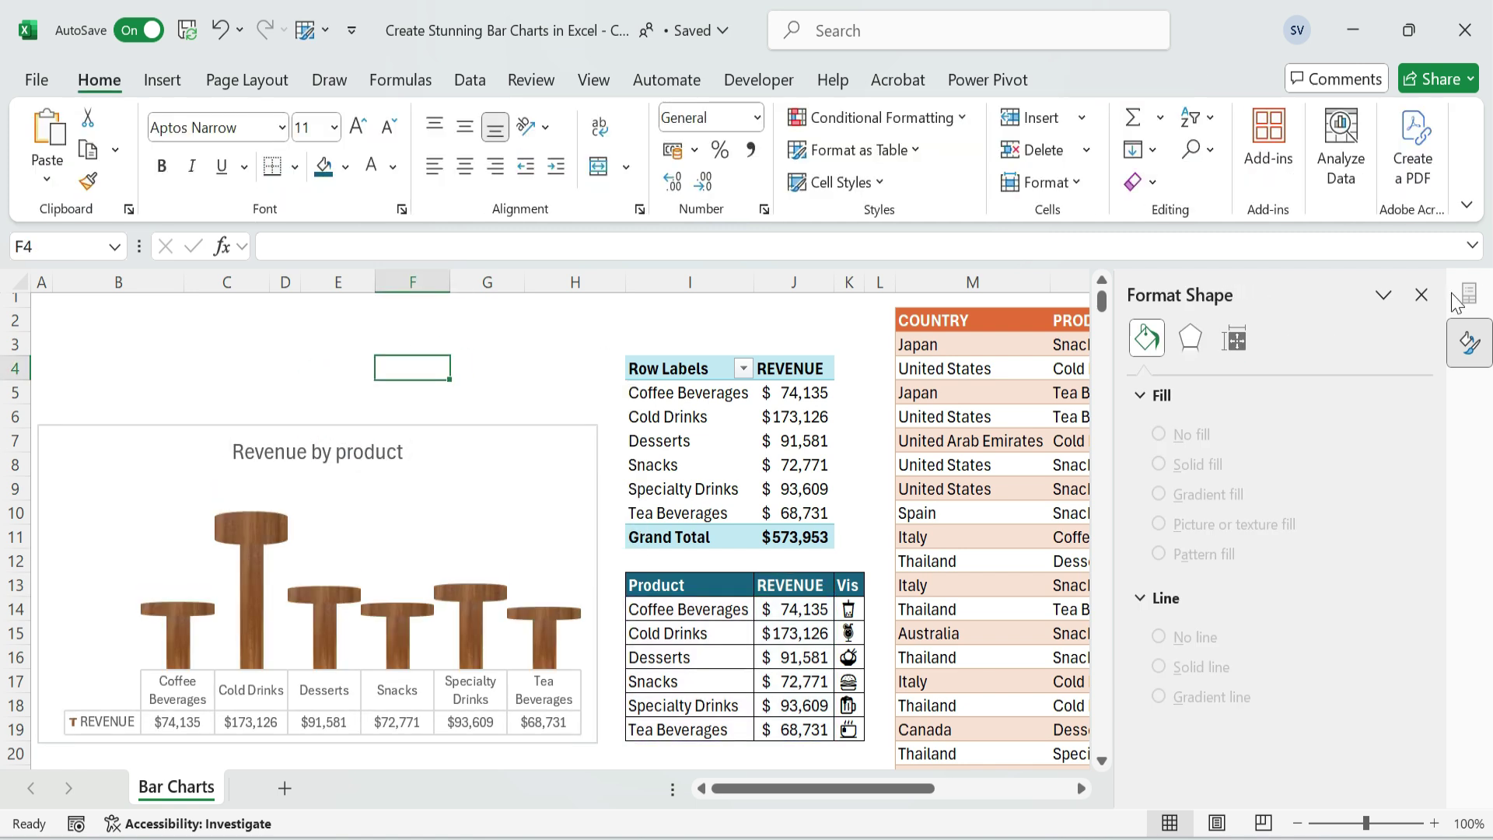
left_click(1421, 294)
- Add data labels to the chart's REVENUE series
left_click(395, 613)
left_click(639, 455)
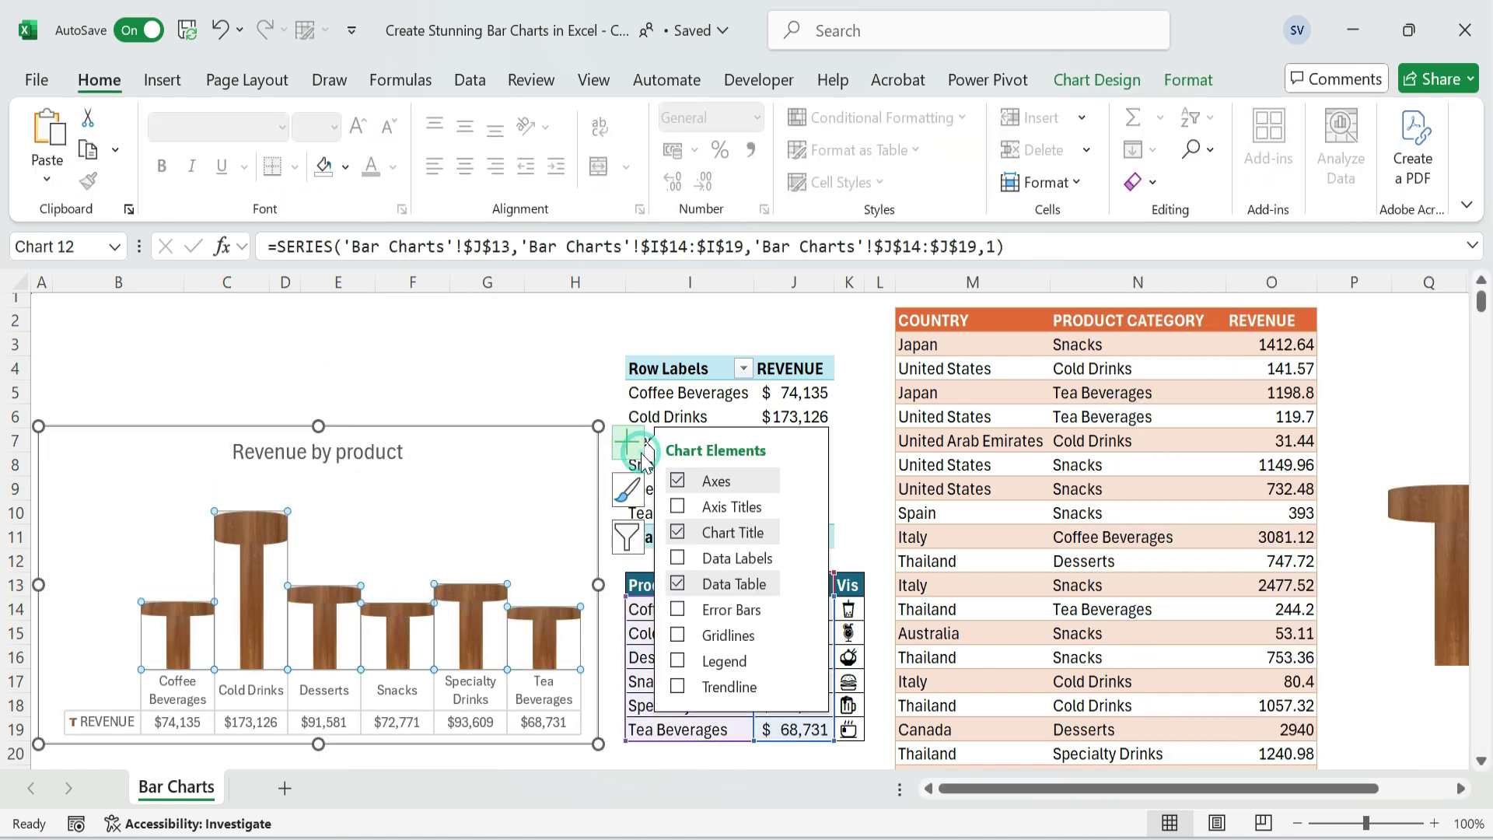
left_click(678, 557)
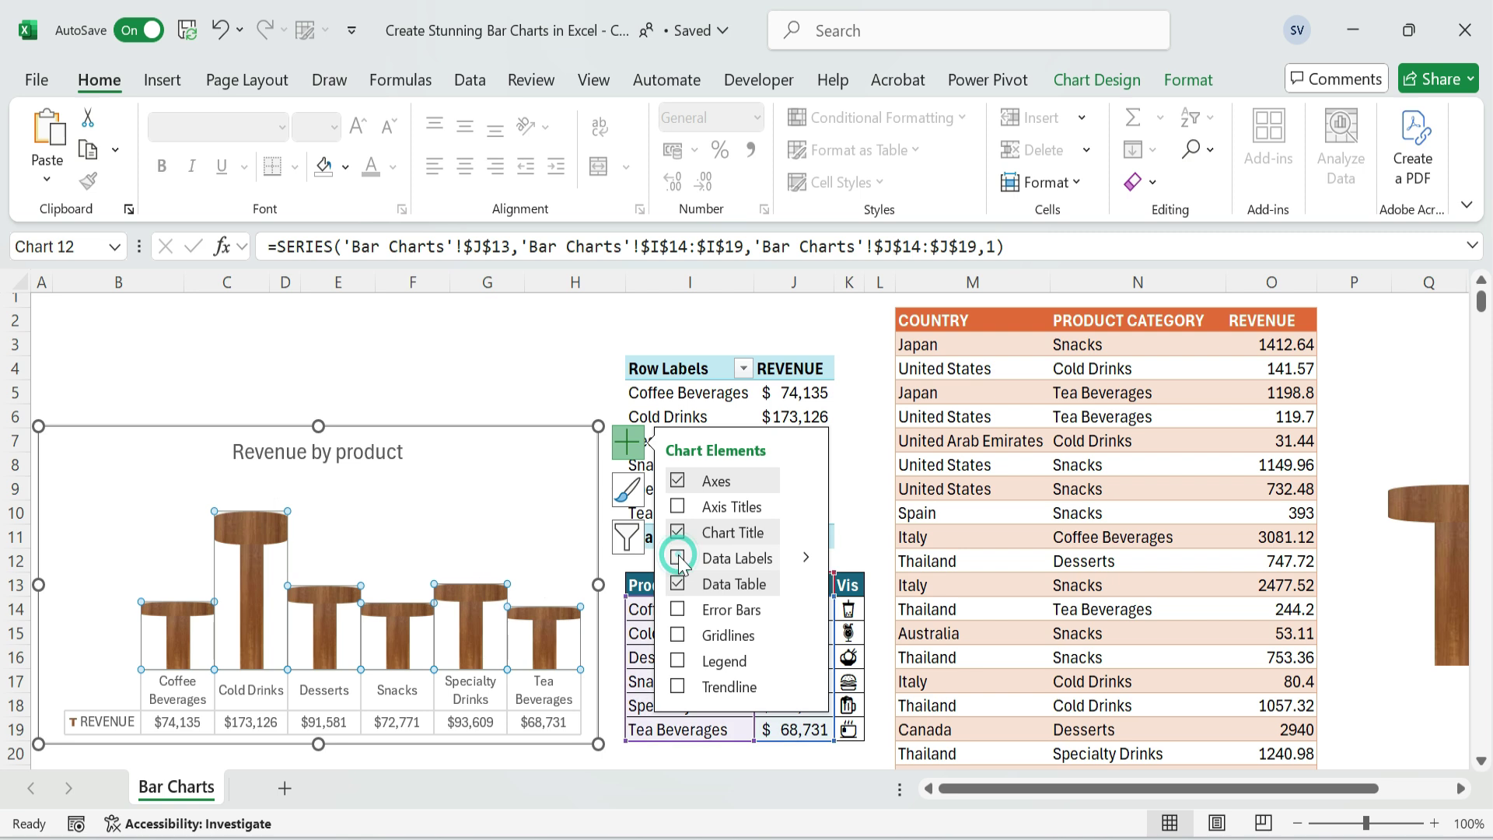
- Make the data labels show the emojis from cells K14:K19 instead of the revenue values
left_click(457, 570)
right_click(470, 571)
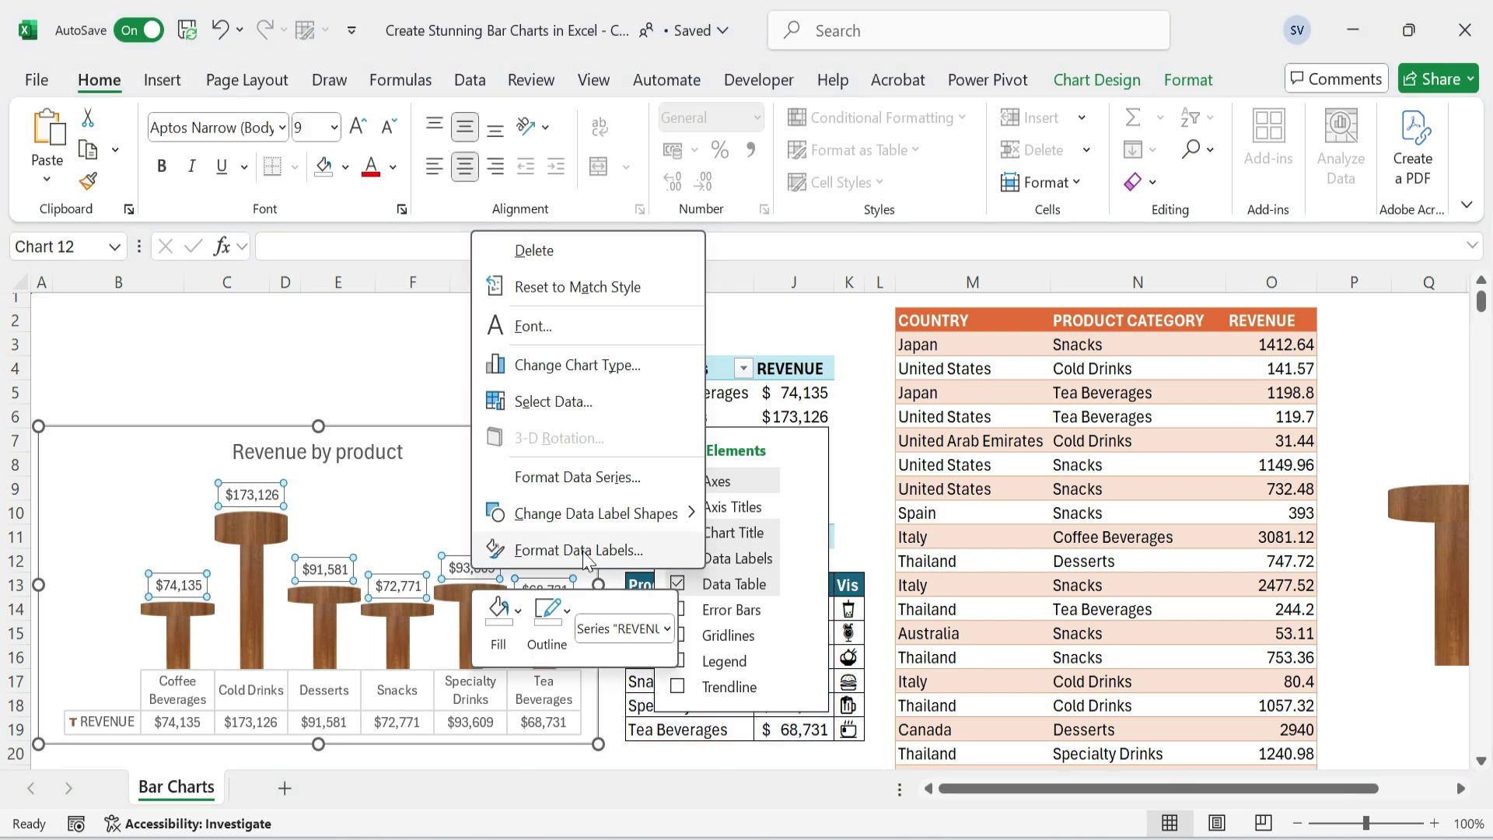
left_click(579, 550)
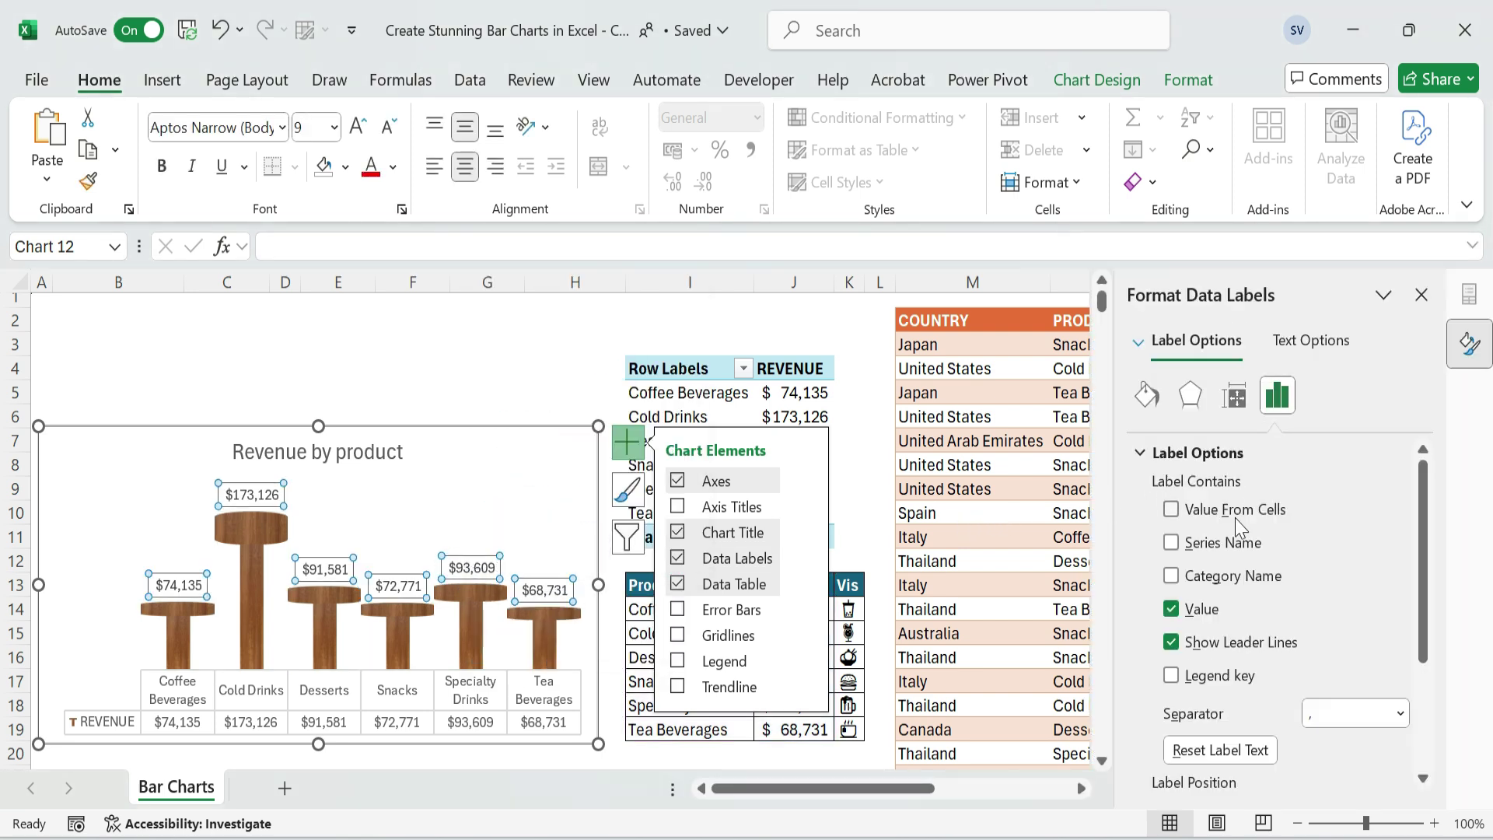
left_click(1172, 611)
left_click(1171, 514)
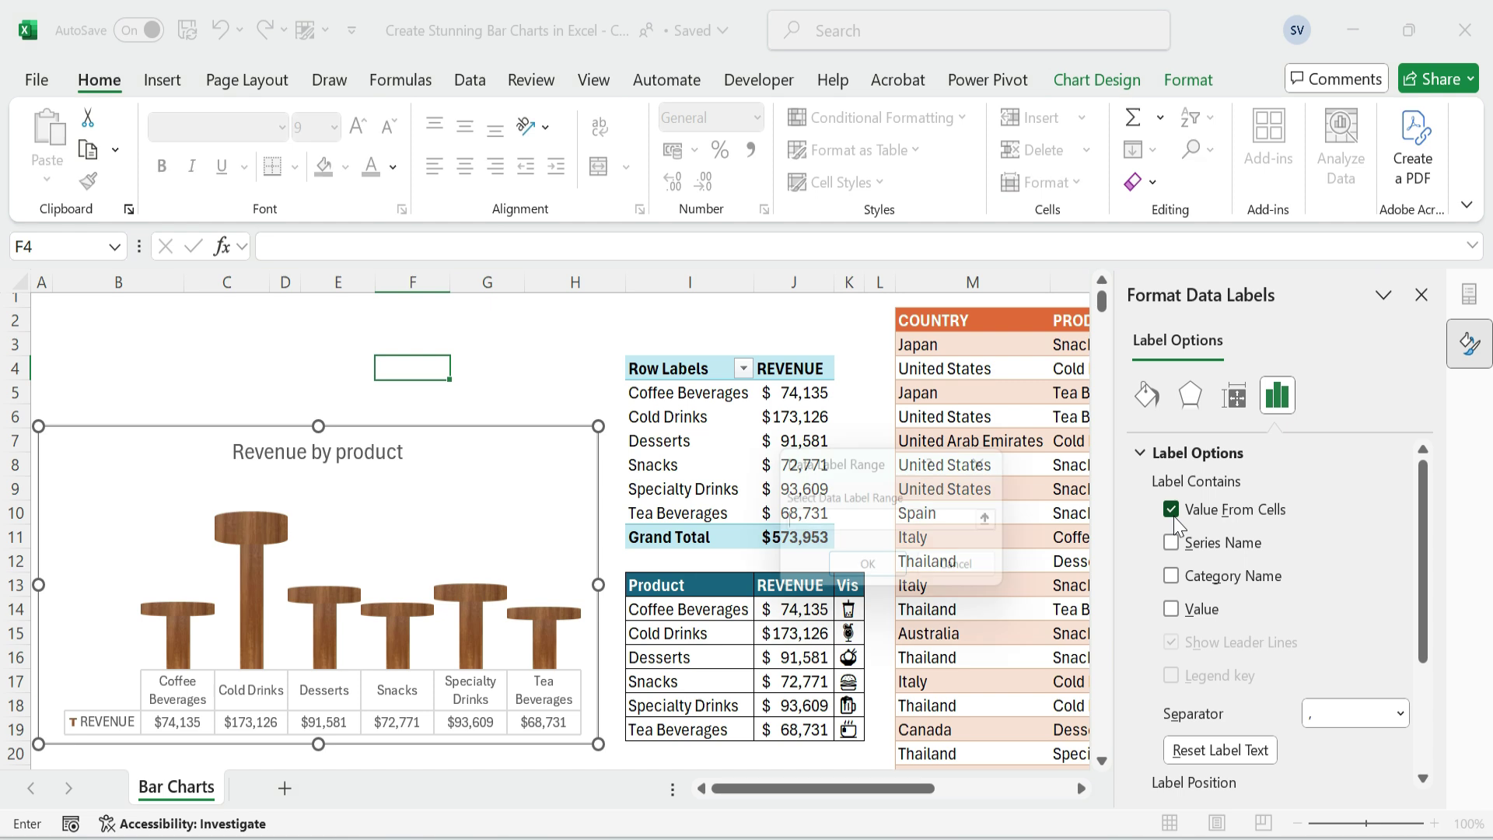
left_click(1003, 522)
left_click_drag(847, 609, 848, 733)
left_click(1003, 503)
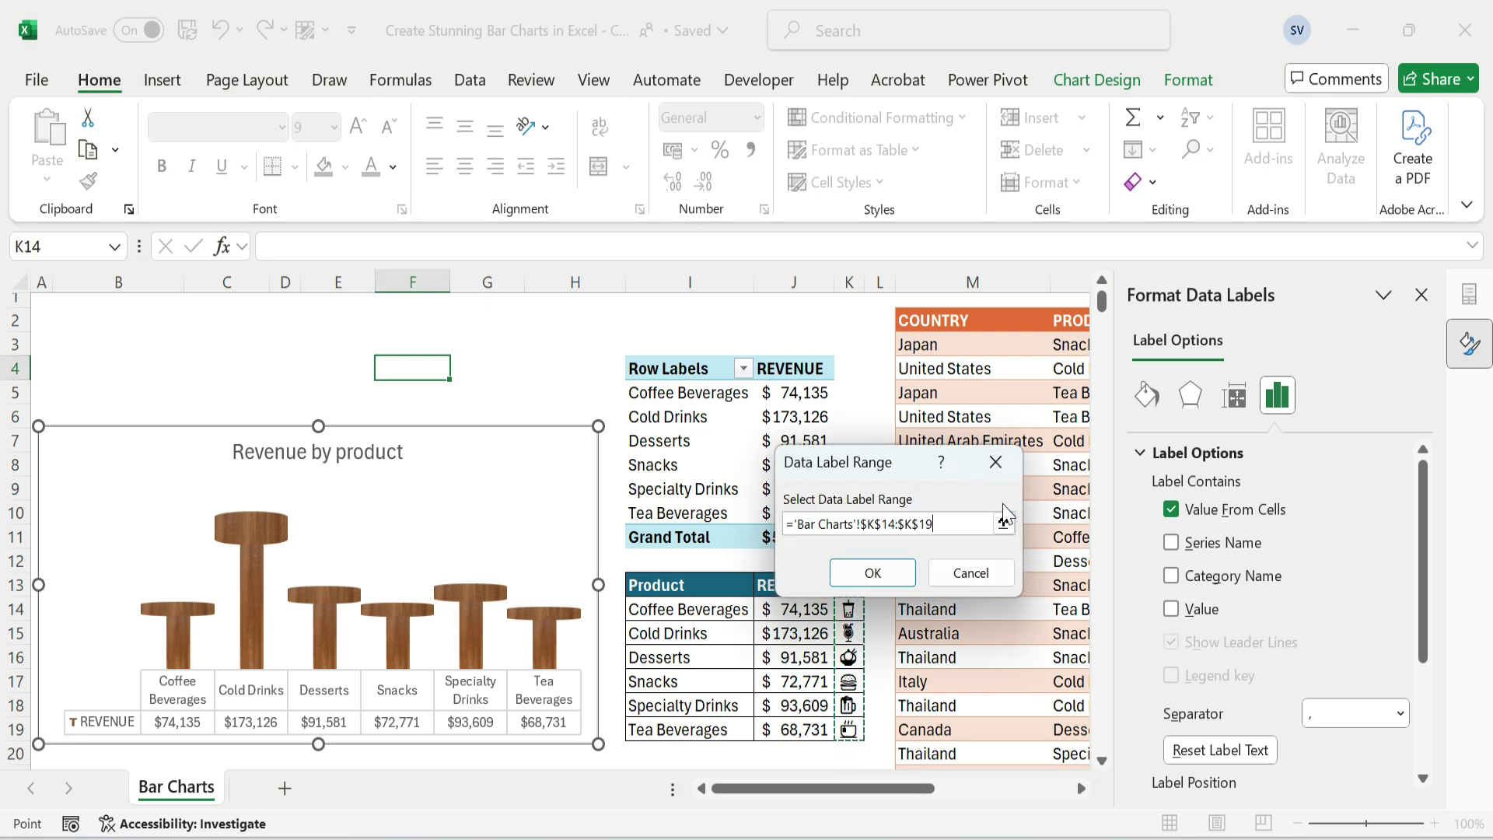
left_click(873, 573)
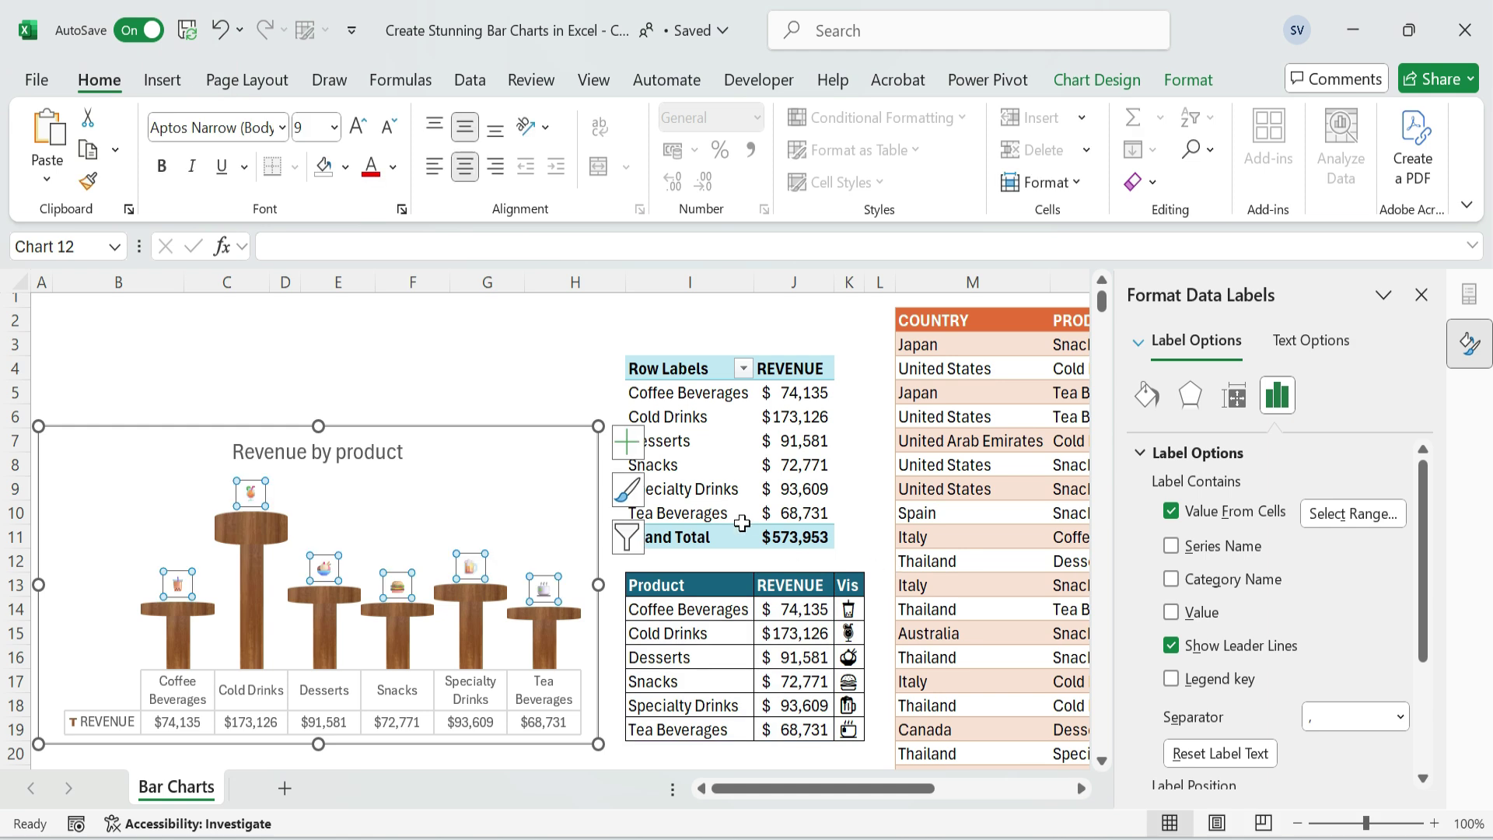
- Enlarge the emoji data labels to font size 24 and close the formatting options
left_click(357, 126)
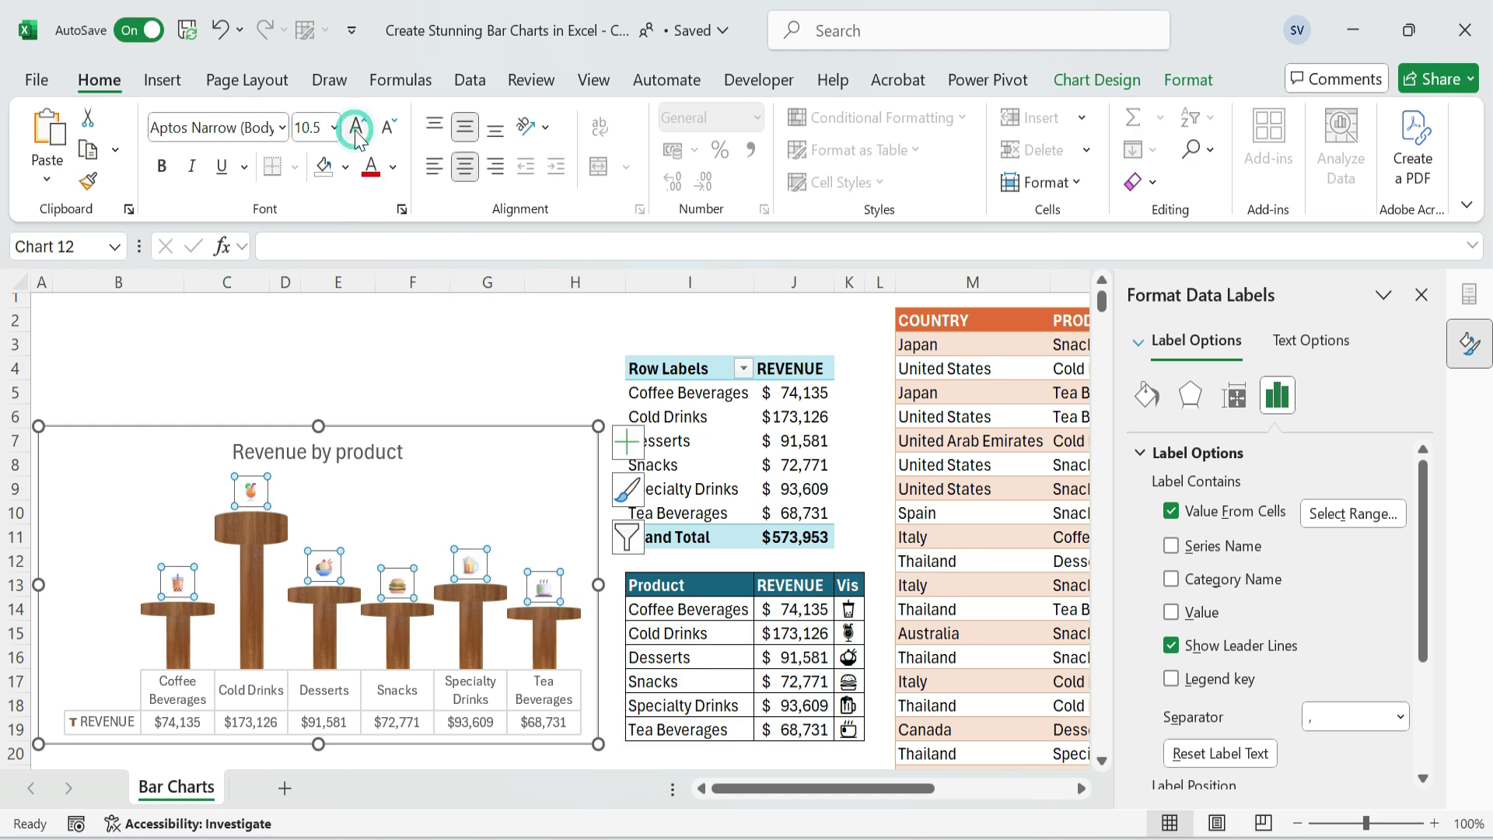
left_click(357, 126)
left_click(357, 126)
left_click(357, 126)
left_click(356, 126)
left_click(357, 126)
left_click(1421, 295)
- Reduce the chart title to font size 12 and slightly enlarge the text of the chart's data table
left_click(1481, 761)
left_click(1481, 761)
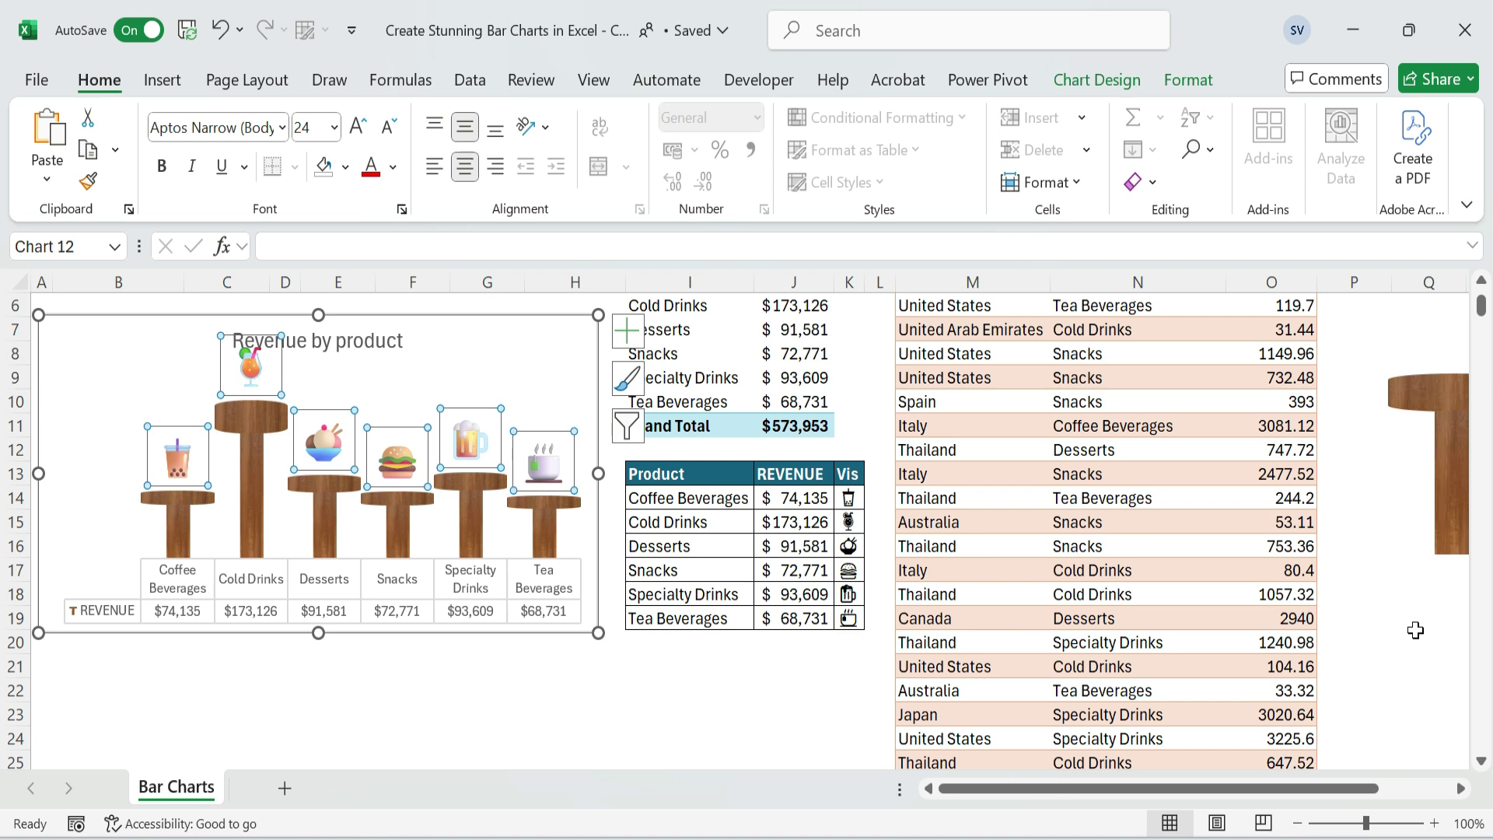
left_click(1354, 281)
left_click(487, 689)
left_click(348, 347)
left_click(360, 406)
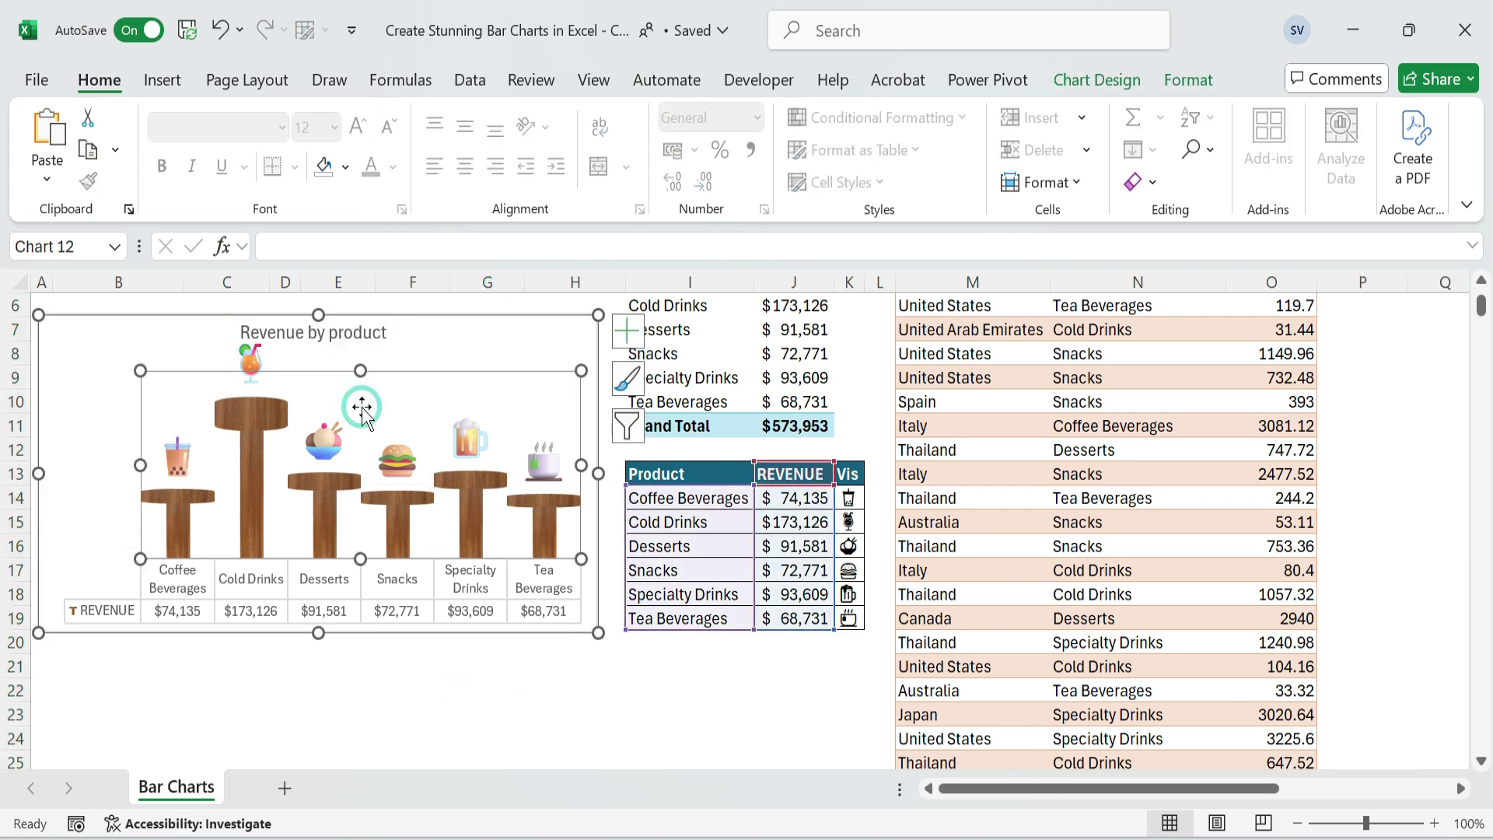
left_click(404, 664)
left_click(357, 377)
- Move only the Coffee Beverages emoji label down so it rests on top of its wooden column
left_click(181, 459)
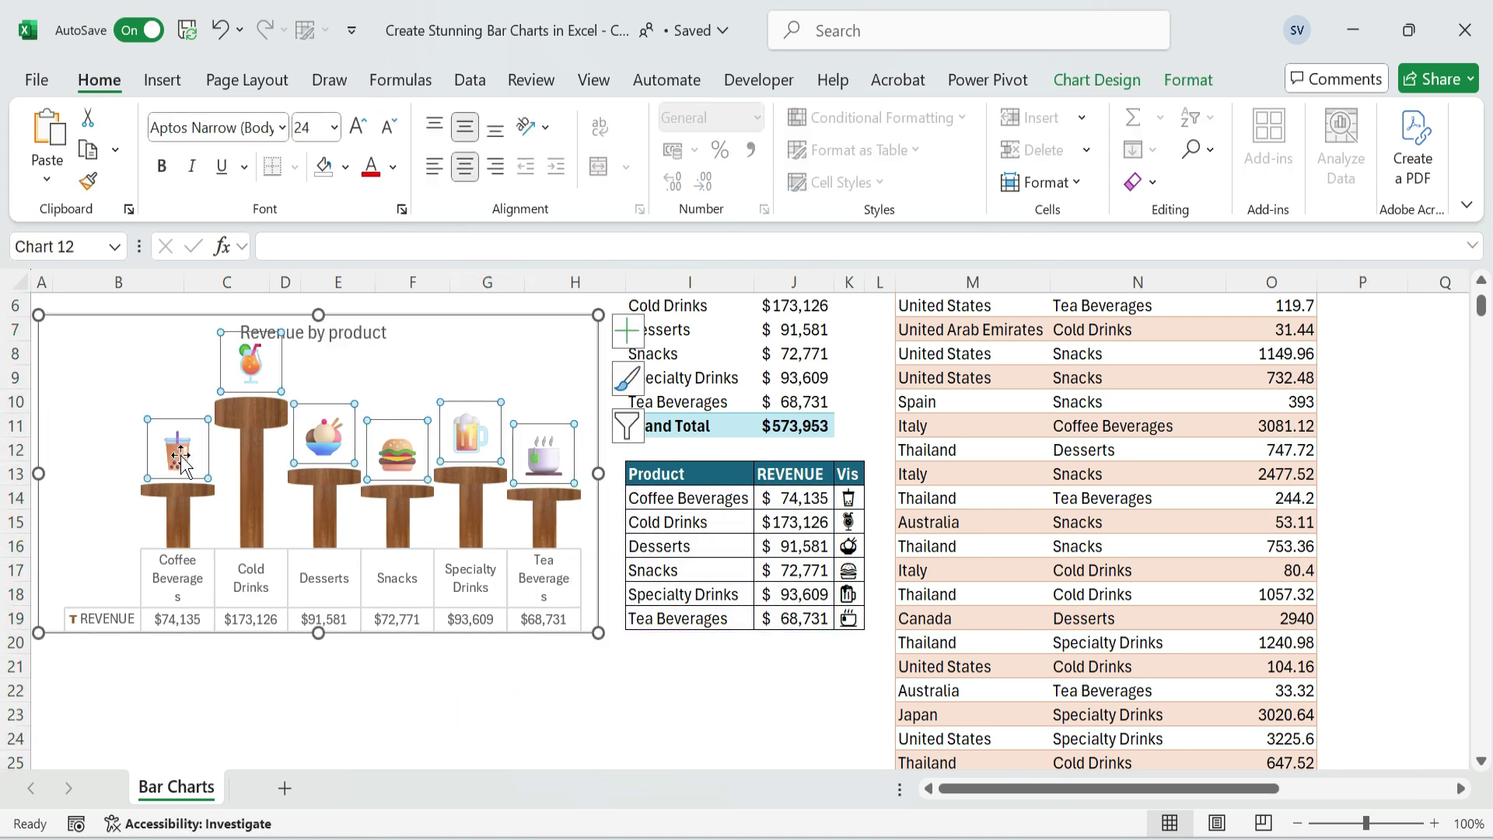
left_click(181, 458)
left_click(190, 433)
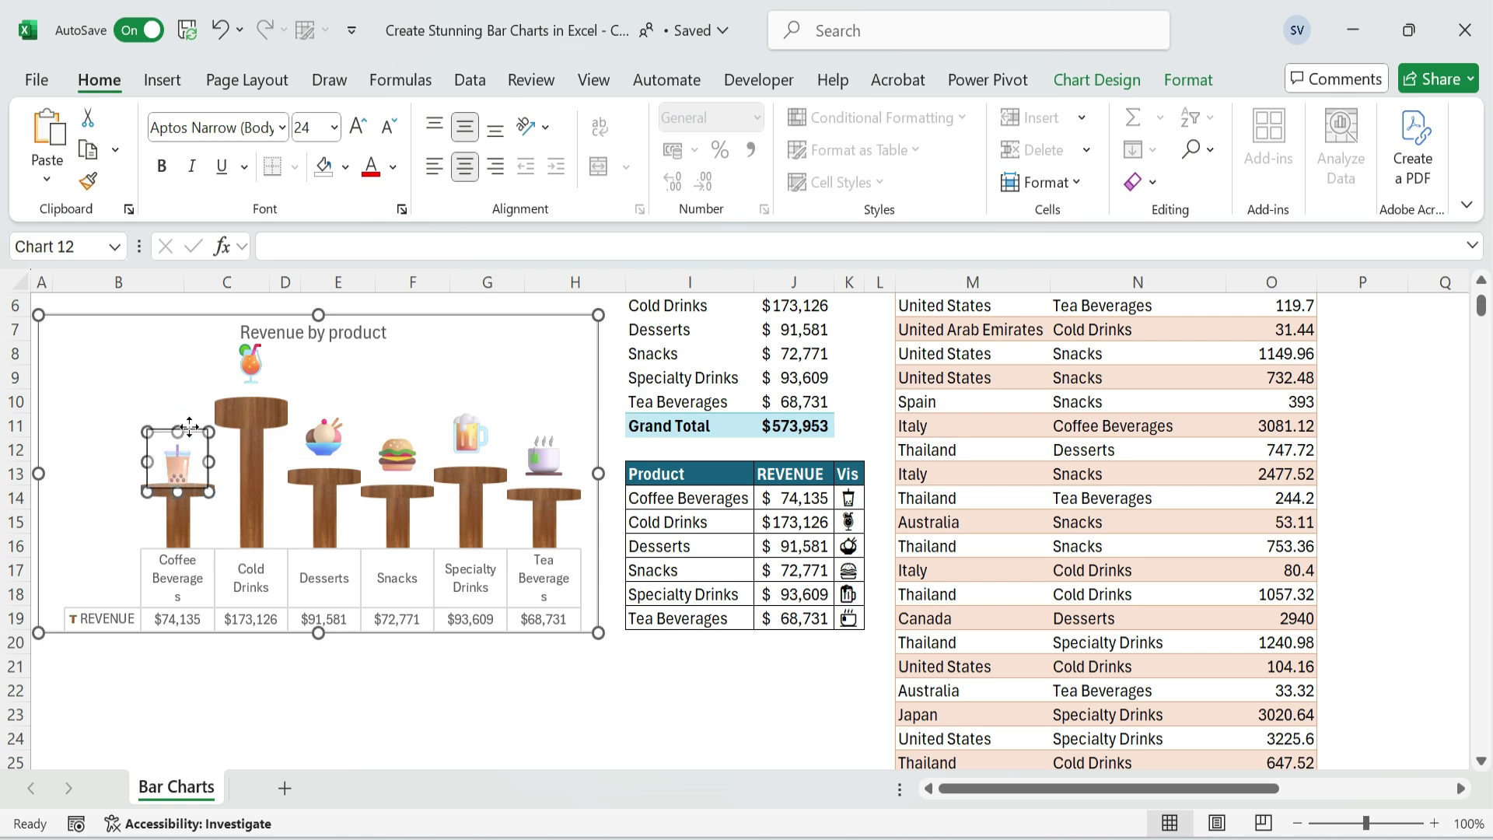
- Move the Cold Drinks, Desserts, Snacks, Specialty Drinks and Tea Beverages emoji labels down so each rests on its wooden column
left_click(255, 342)
left_click(398, 455)
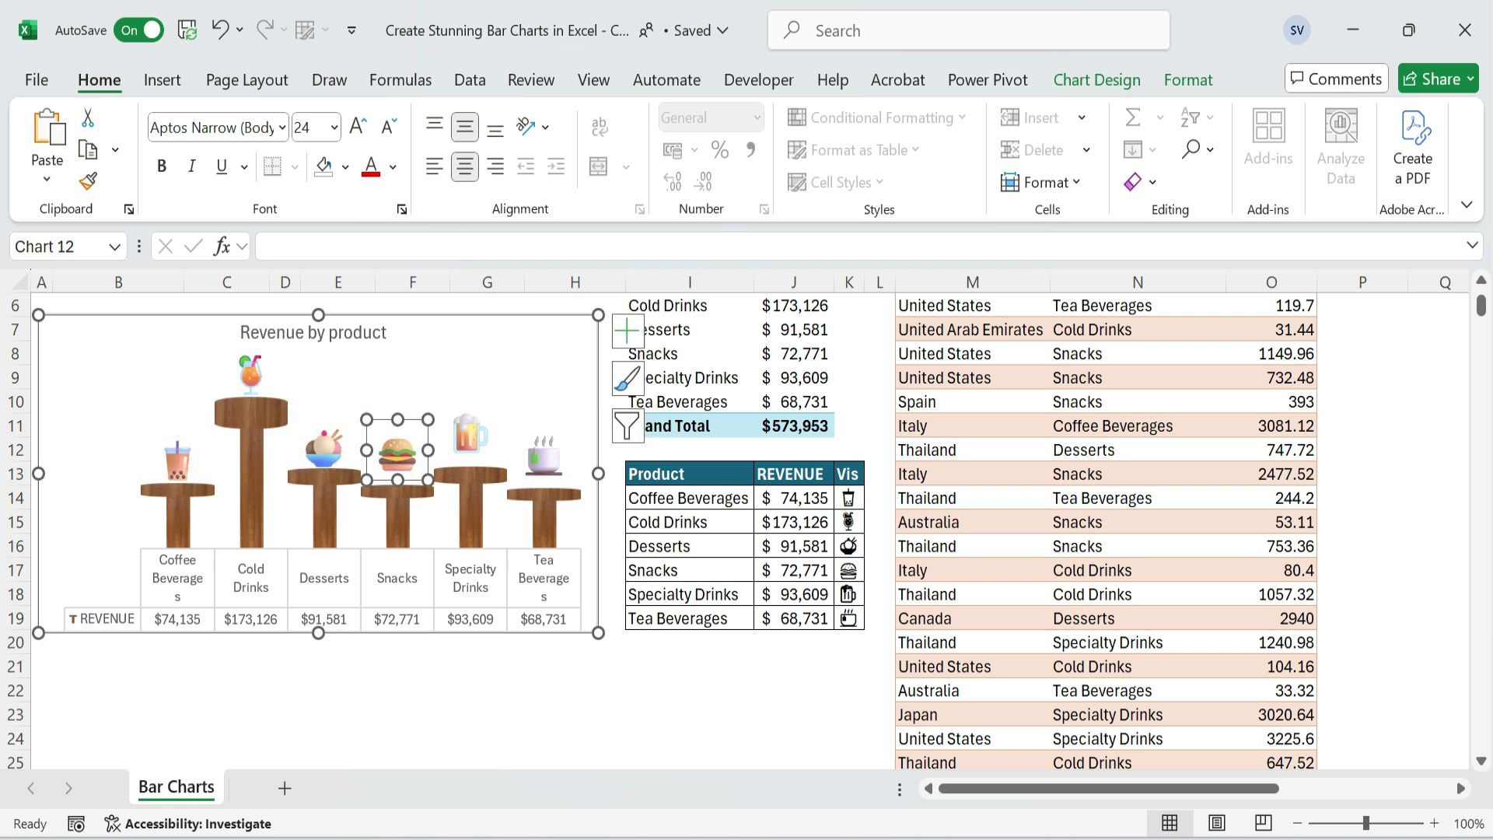
left_click(465, 430)
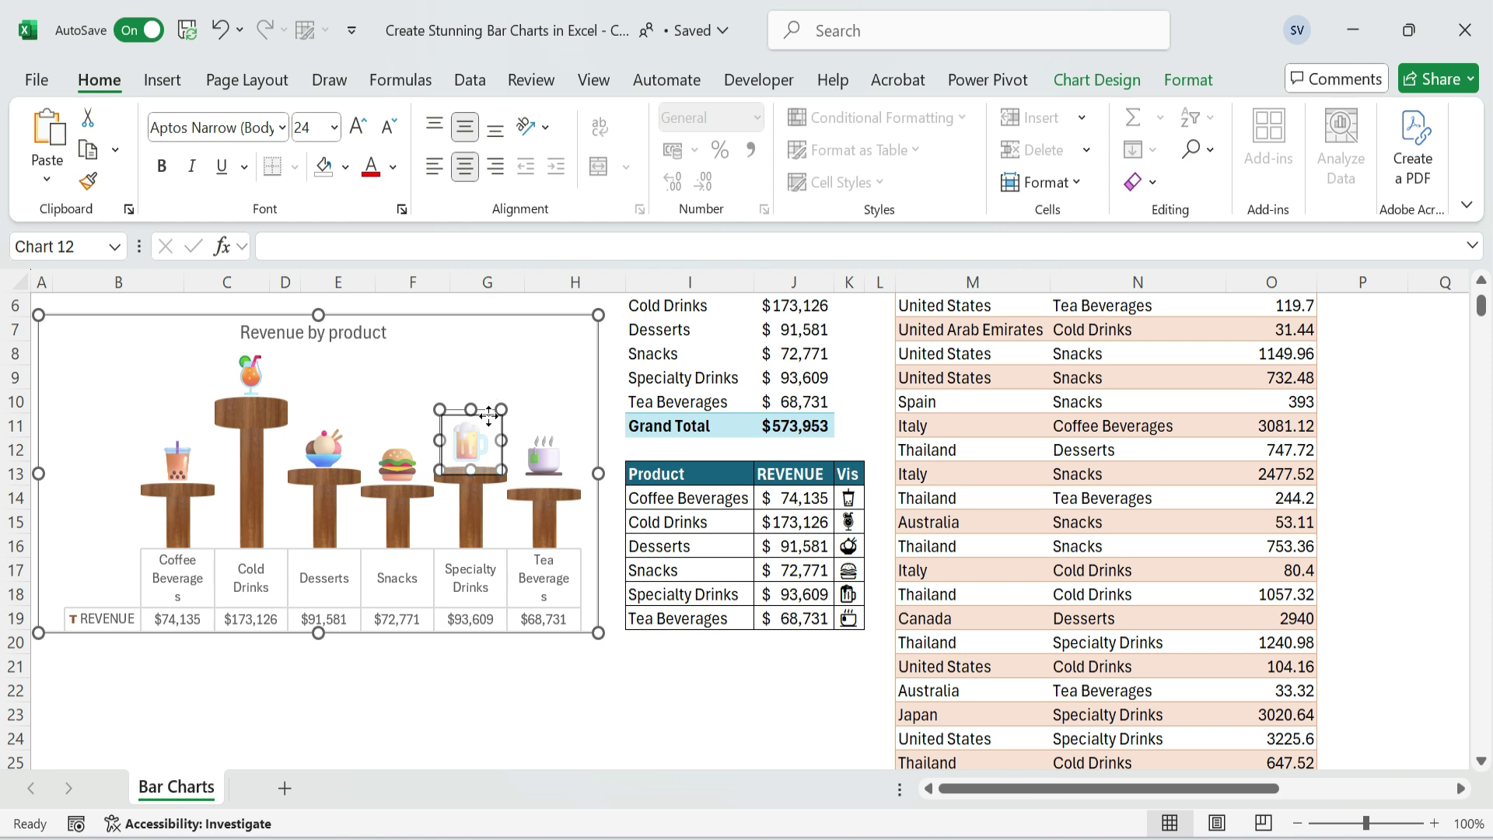
left_click(544, 457)
- Enlarge the chart's plot area slightly in width and height so the category names fit on fewer lines
left_click(410, 666)
left_click(360, 549)
left_click_drag(360, 549, 360, 542)
left_click_drag(140, 460, 132, 459)
left_click_drag(360, 541, 360, 551)
left_click(487, 689)
left_click(689, 689)
- Shift the Revenue by product title slightly to the right so it is centred above the chart
left_click(313, 333)
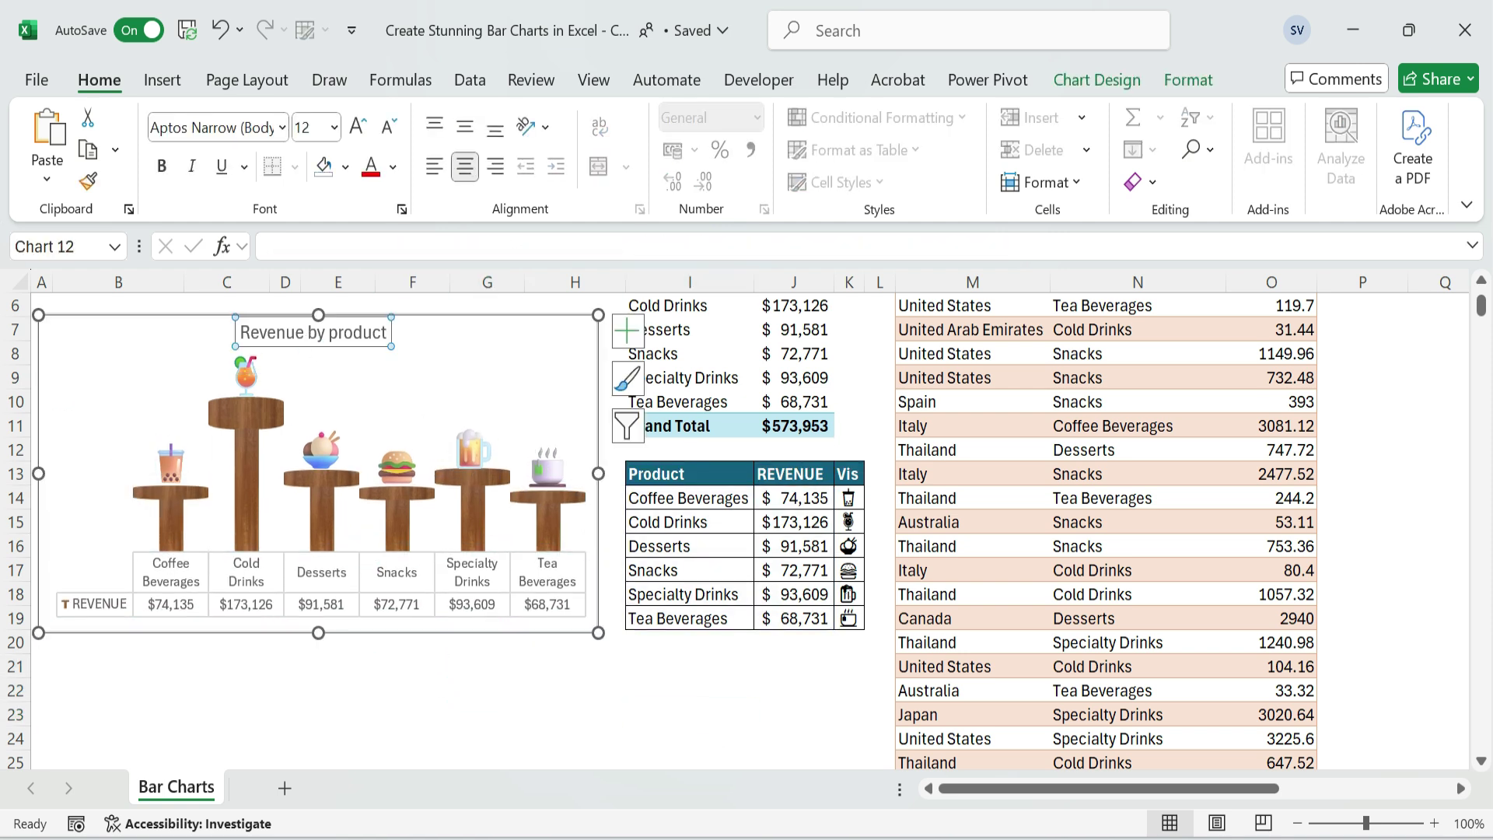
left_click_drag(312, 319, 329, 321)
left_click(412, 689)
- Close the PivotTable field list and reposition the chart beside the PivotTable, leaving free space above it
left_click(476, 373)
left_click(684, 330)
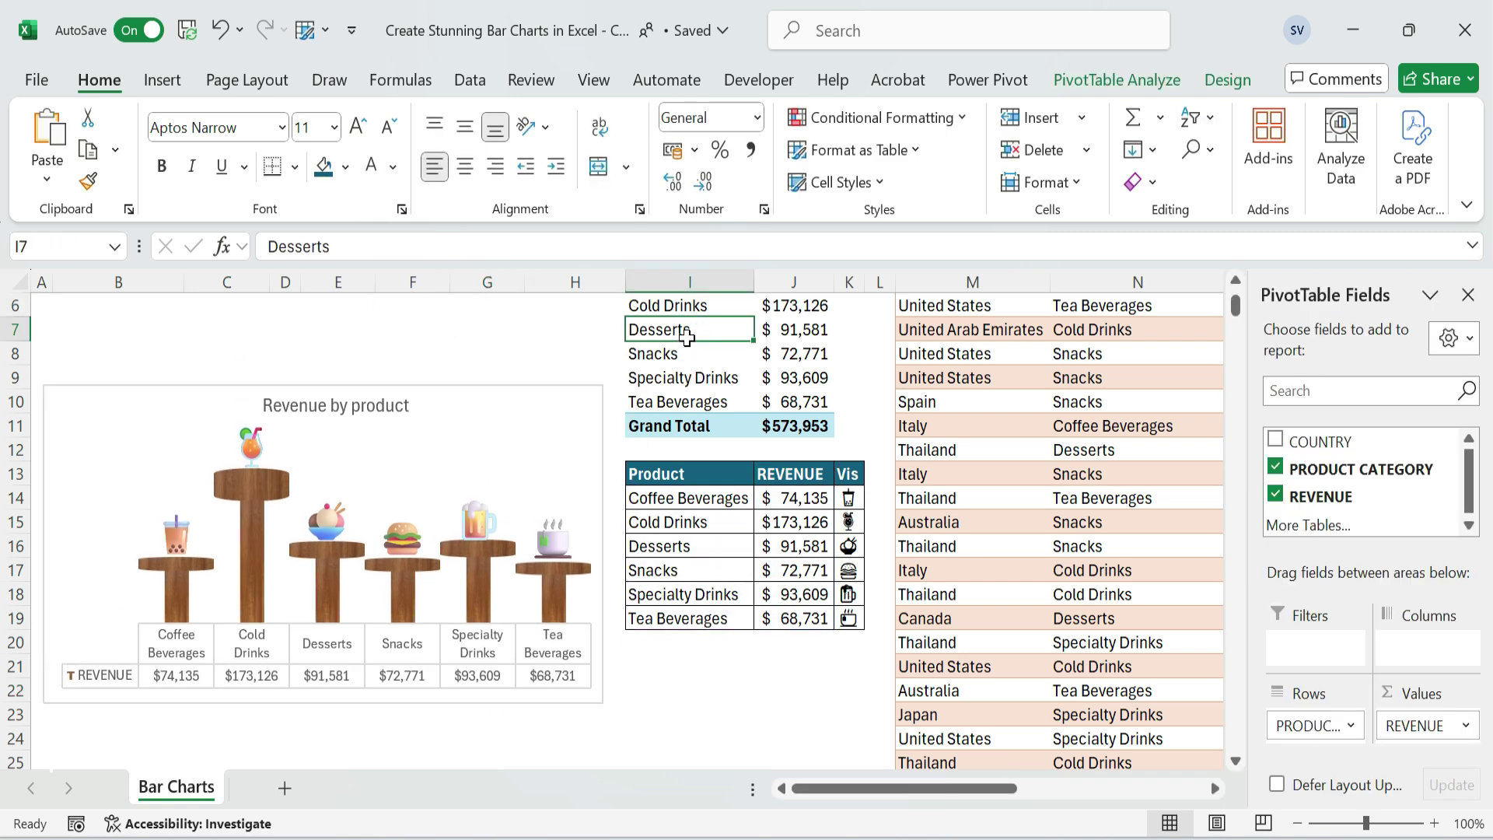
scroll(706, 356, "up", 2)
left_click(1468, 294)
left_click(433, 490)
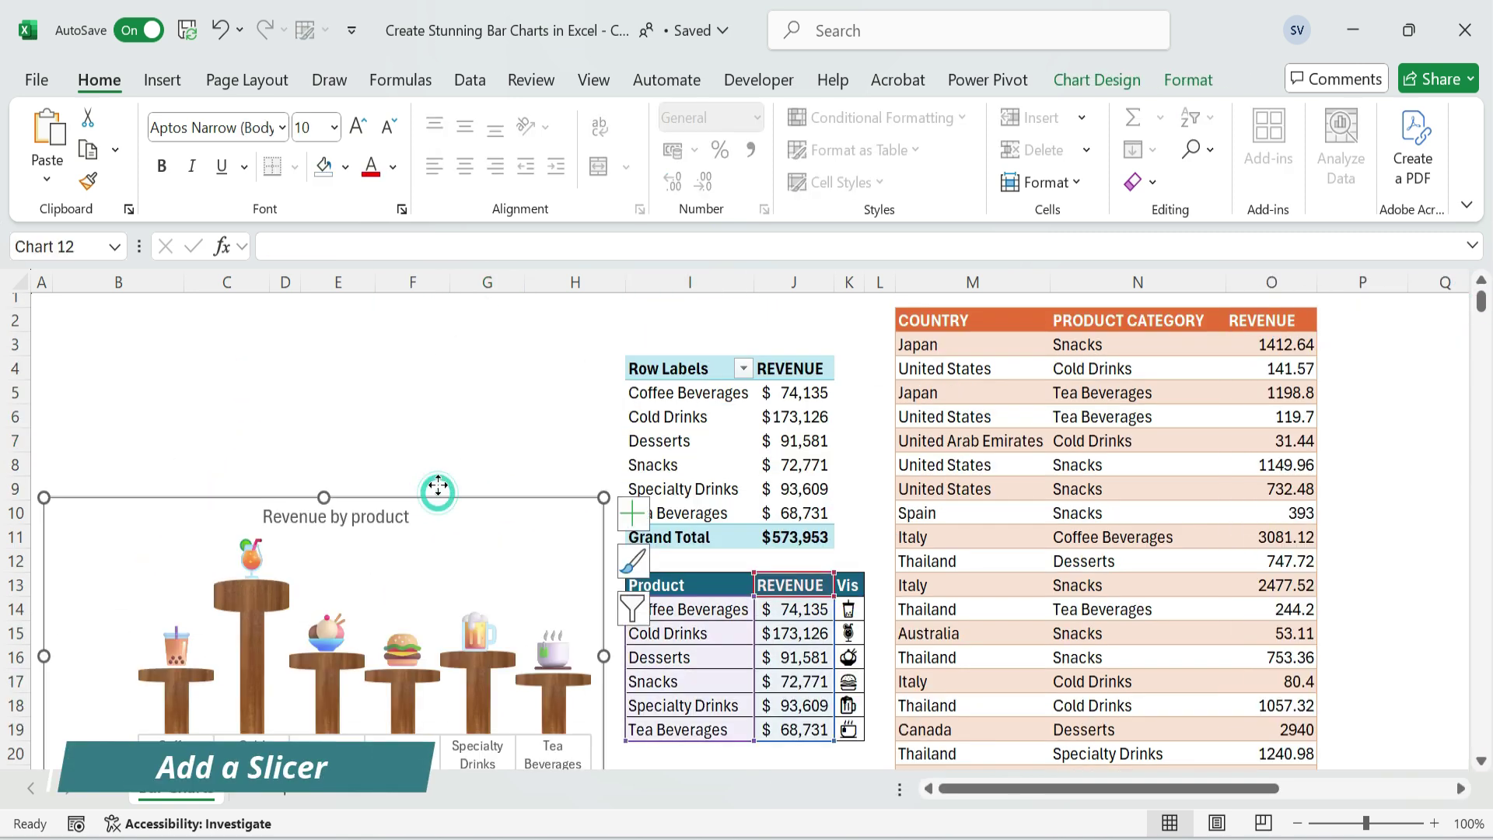
left_click_drag(433, 490, 437, 407)
- Insert a COUNTRY slicer for the PivotTable and place it in the sheet's upper-left corner
left_click(688, 393)
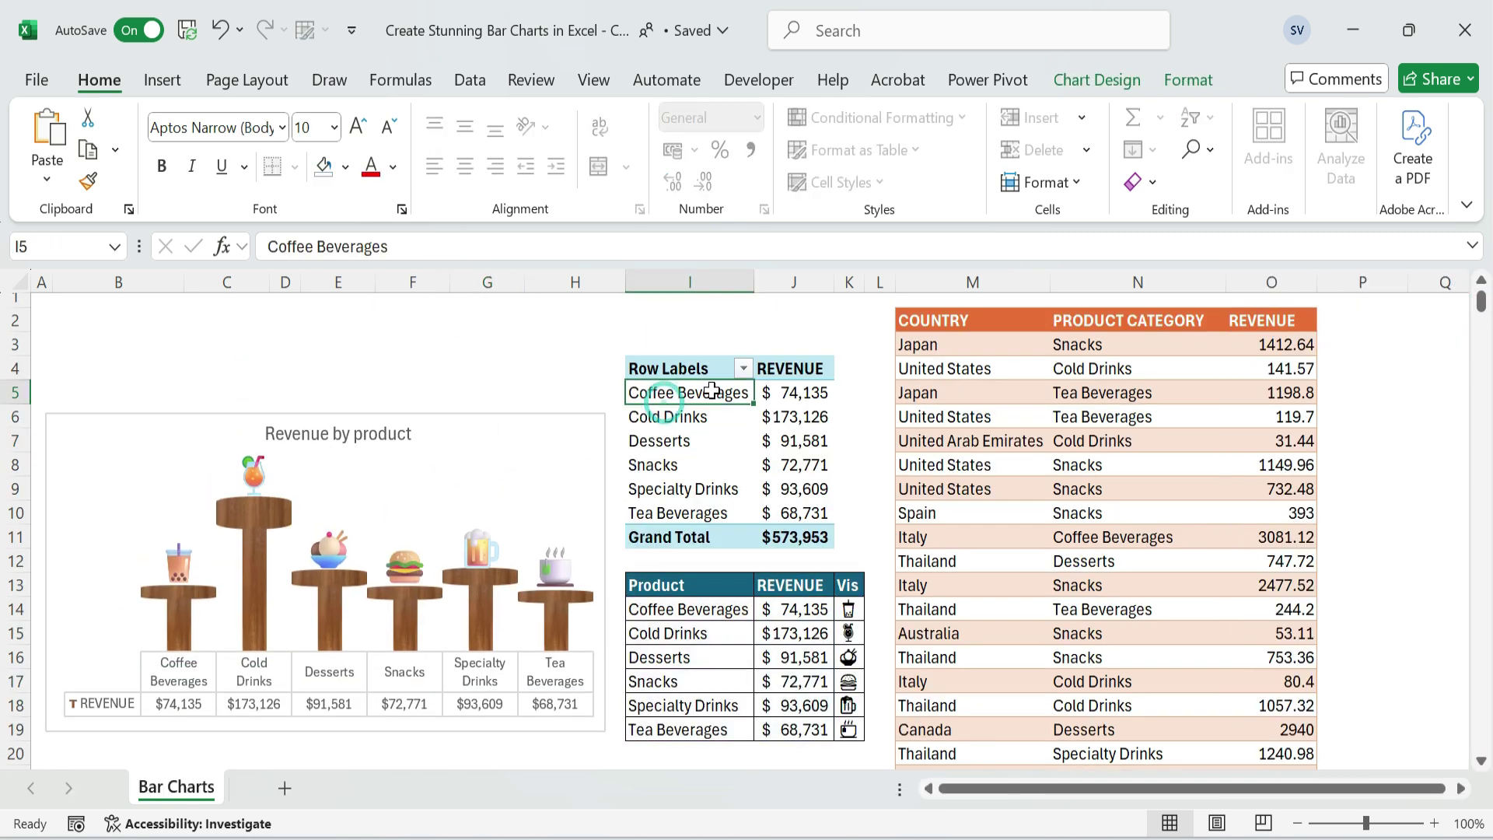
left_click(160, 83)
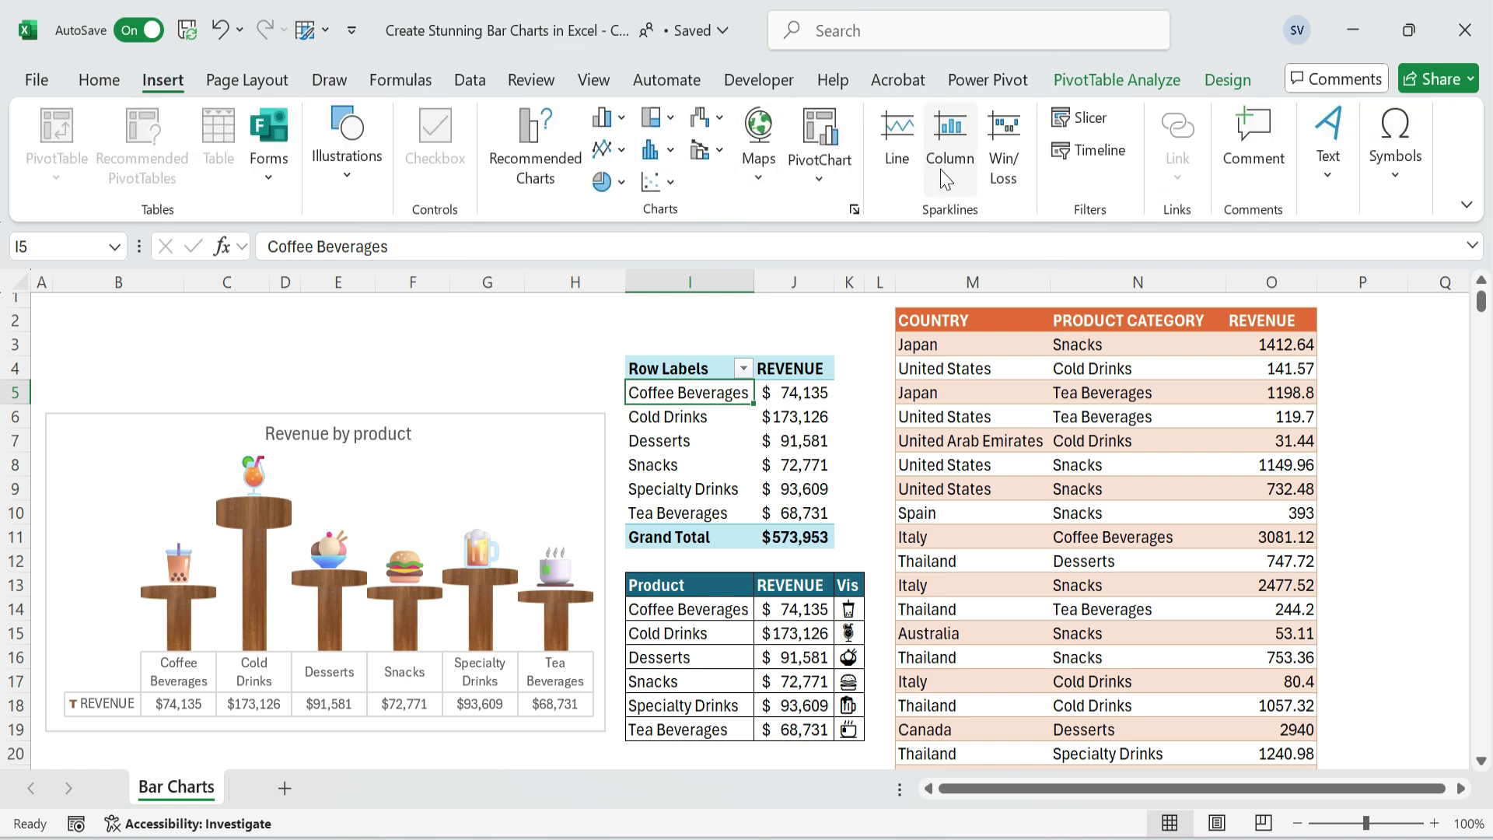
left_click(1103, 128)
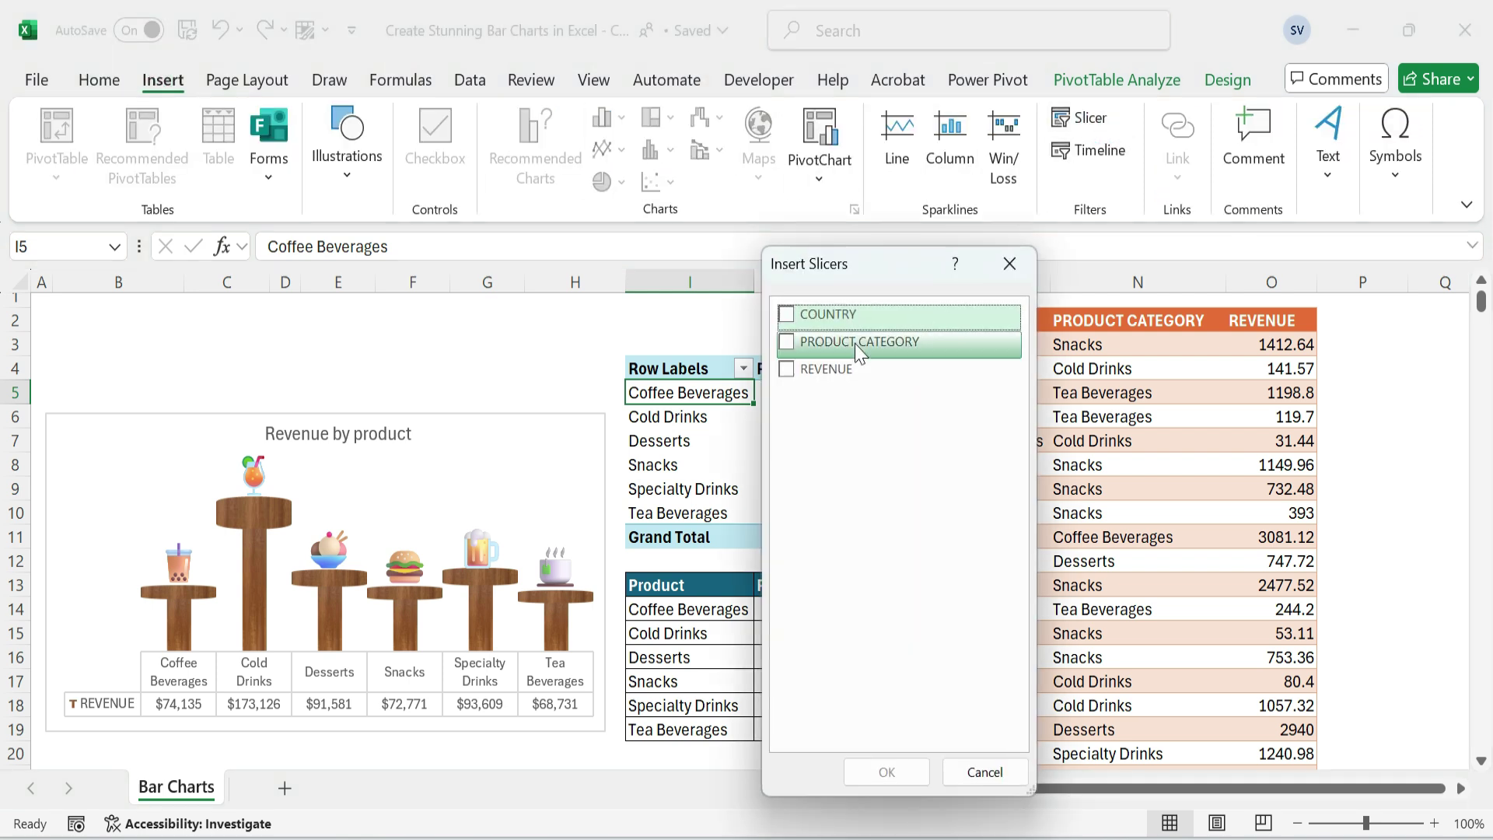
left_click(786, 313)
left_click(881, 768)
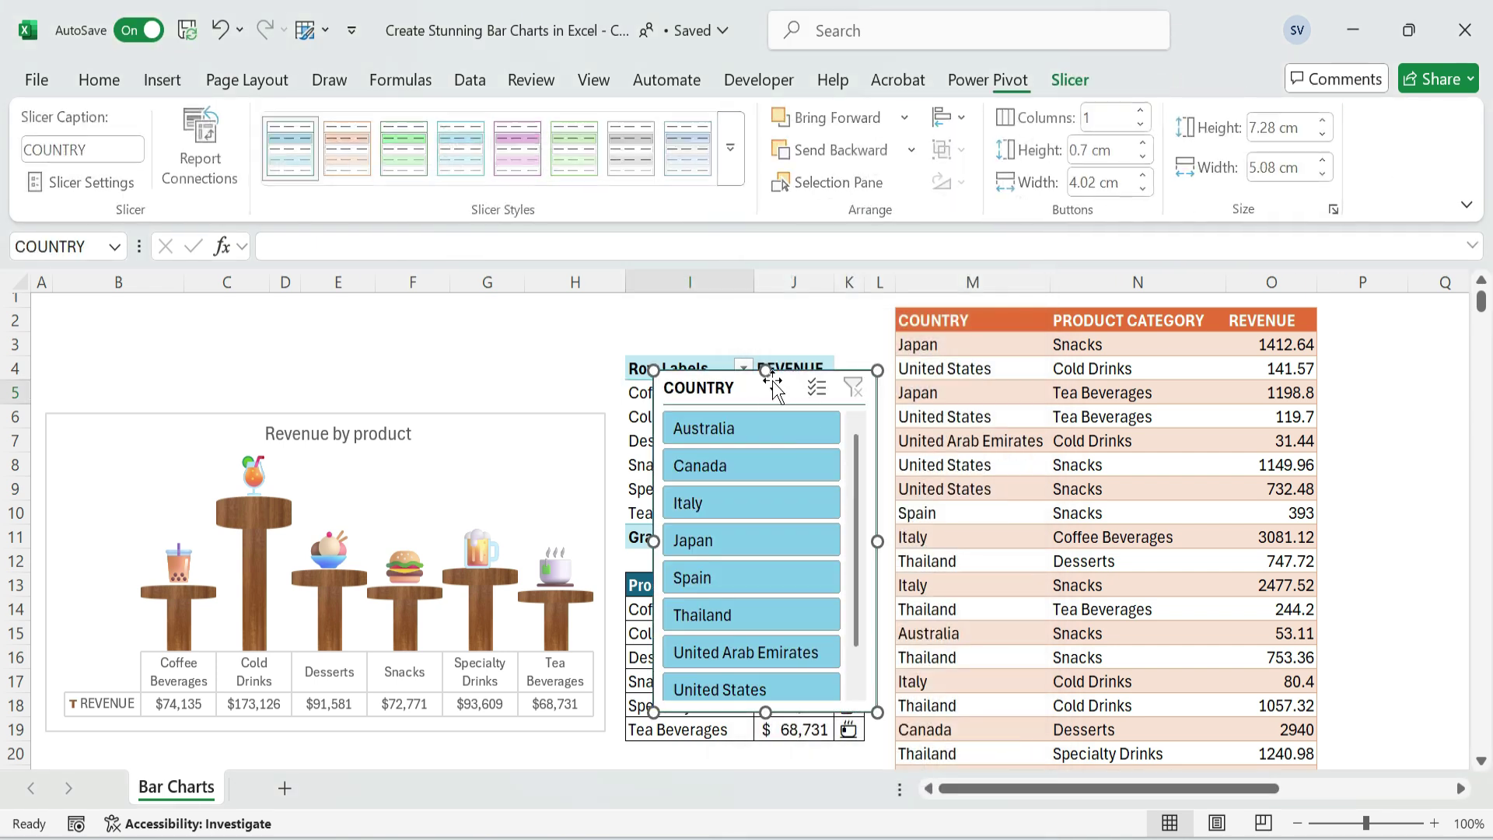
left_click_drag(754, 380, 150, 320)
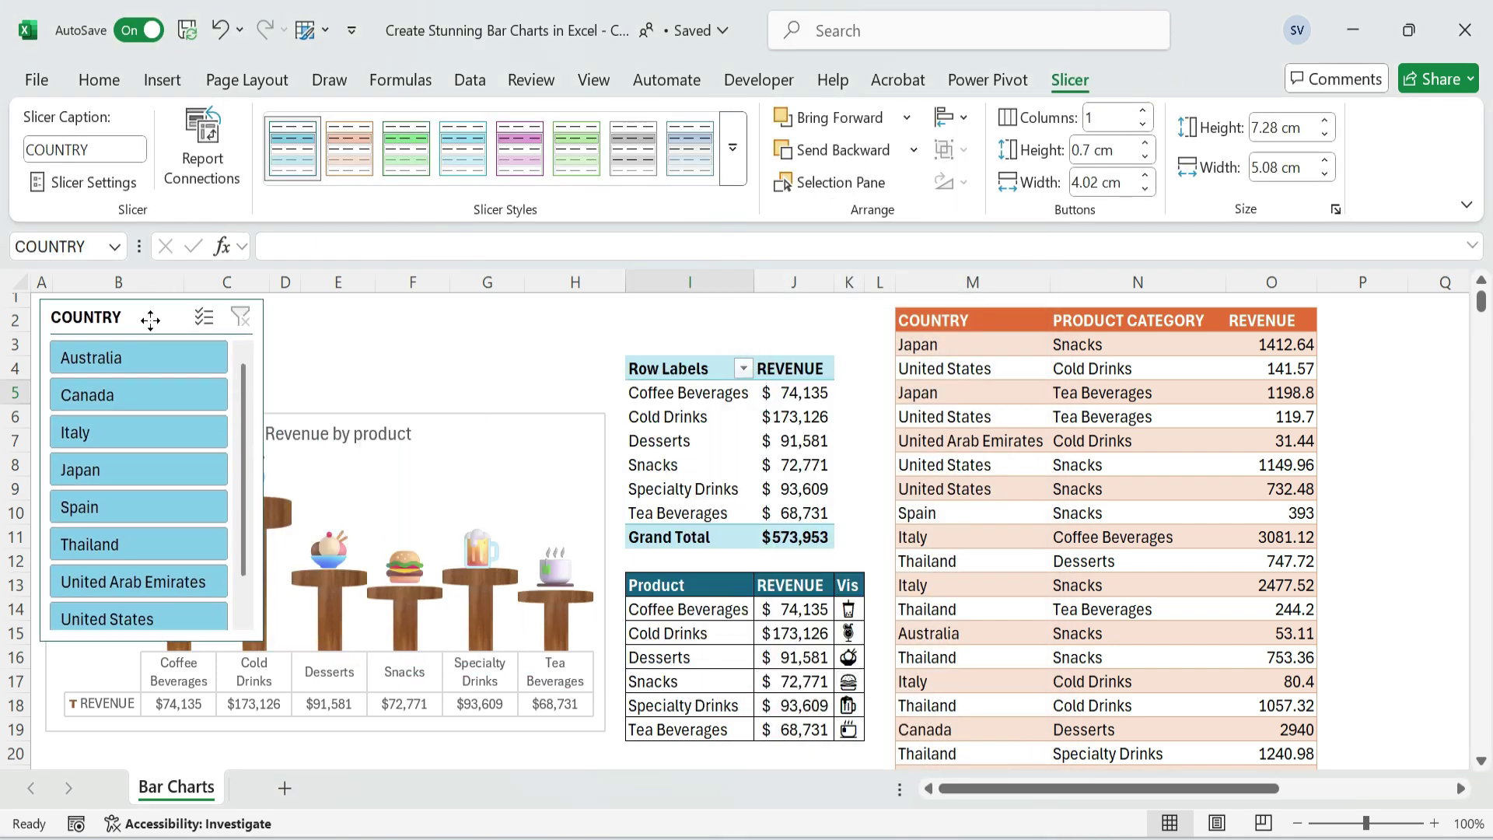
- Apply the light orange style to the COUNTRY slicer and arrange its buttons in 4 columns
left_click(356, 160)
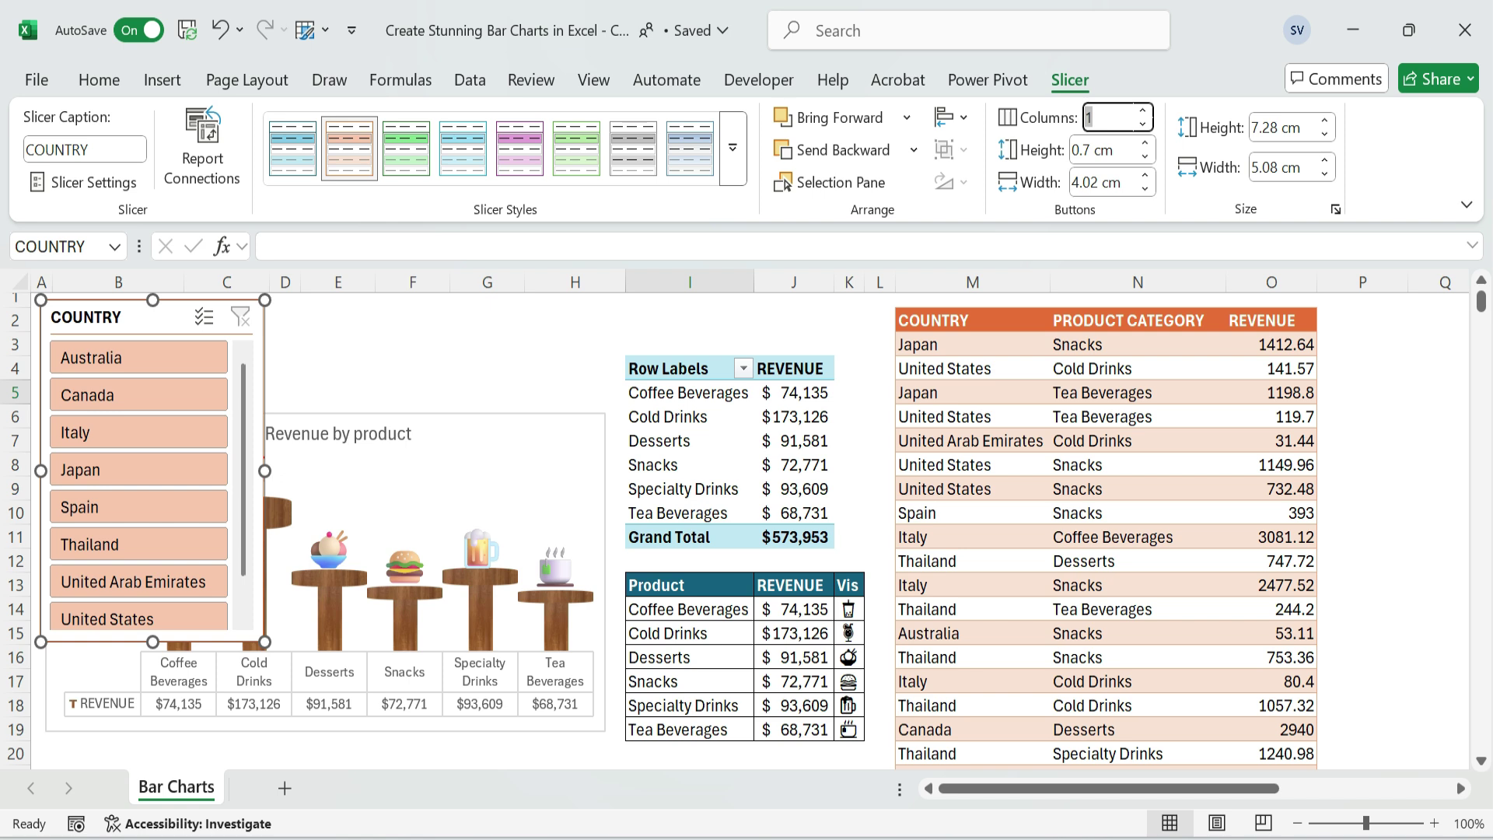
type("4")
key("Return")
- Resize the COUNTRY slicer to about 12.7 cm wide and two button rows high, and shift the chart down beneath it
left_click_drag(264, 471, 603, 471)
left_click_drag(322, 642, 323, 407)
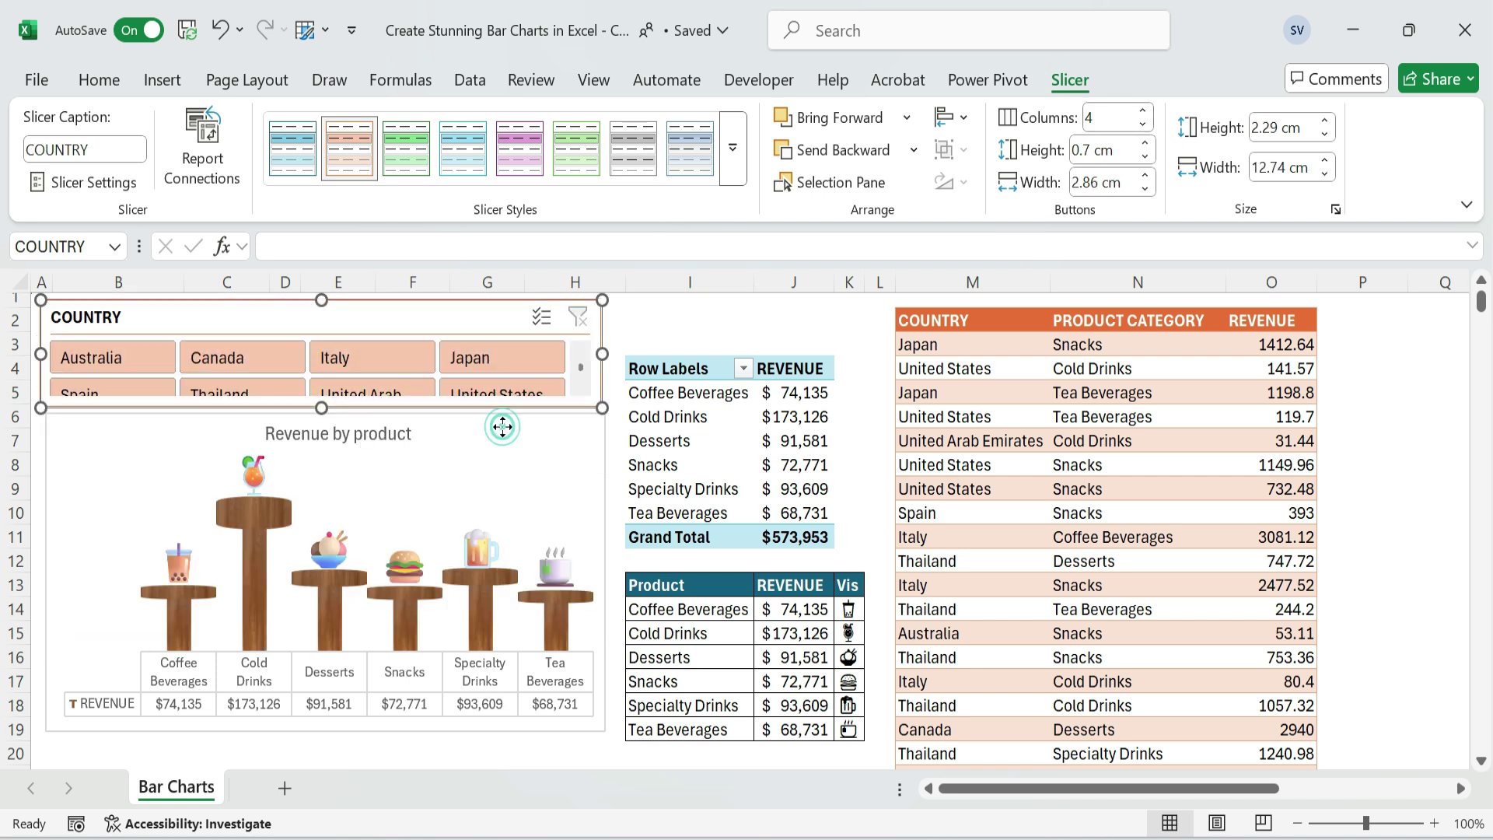
left_click_drag(502, 427, 502, 438)
left_click(366, 402)
left_click_drag(321, 407, 321, 422)
left_click(794, 319)
- Widen the COUNTRY slicer slightly, nudge it up and extend its height so all eight countries fit without a scroll bar
left_click(594, 359)
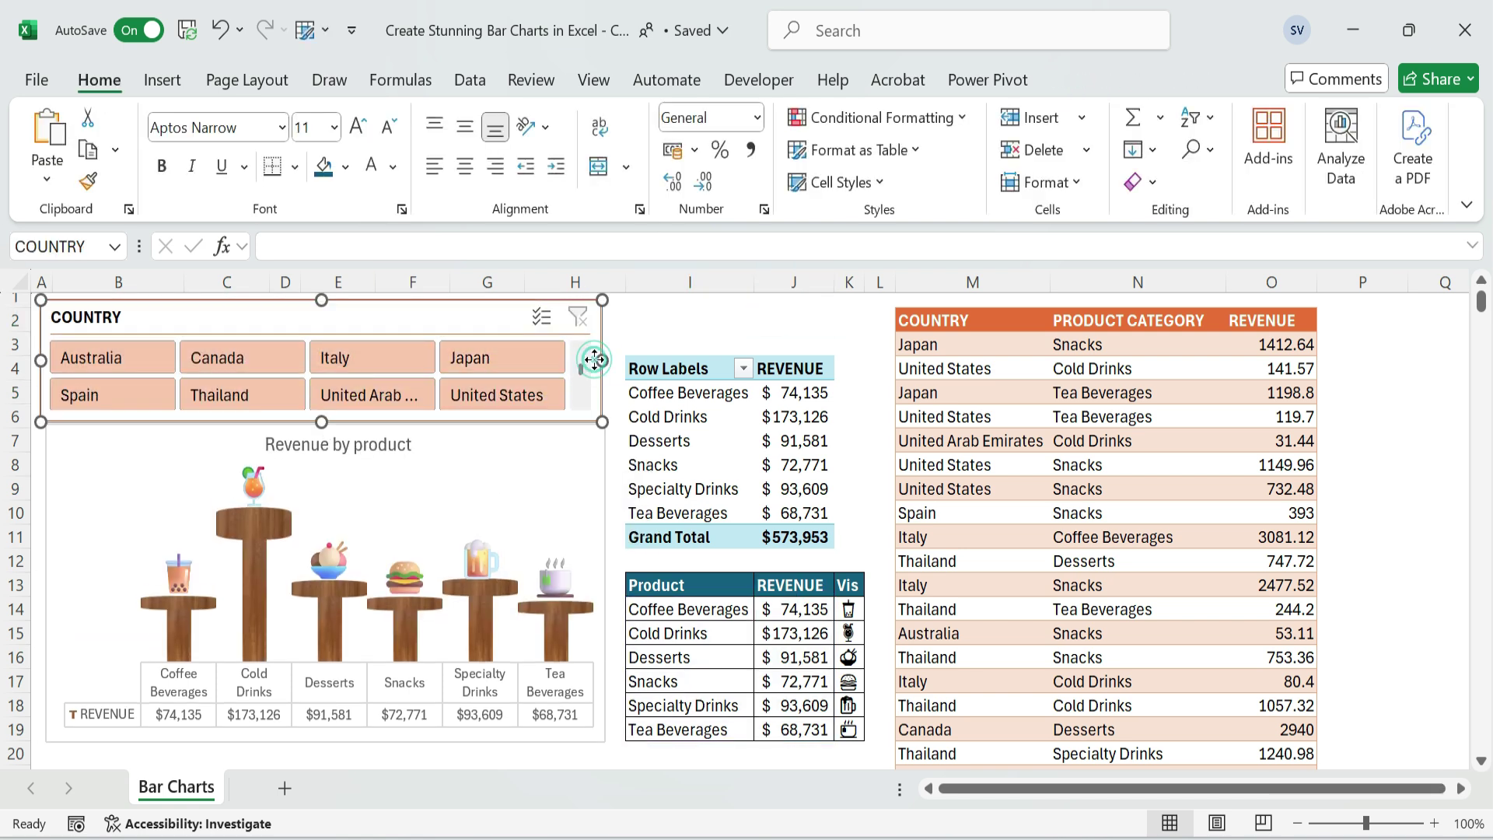
left_click_drag(602, 360, 612, 360)
left_click(690, 320)
left_click_drag(426, 319, 427, 316)
left_click_drag(321, 419, 319, 428)
left_click(793, 320)
left_click(202, 529)
left_click_drag(140, 573, 120, 574)
key("ctrl+z")
left_click(1382, 488)
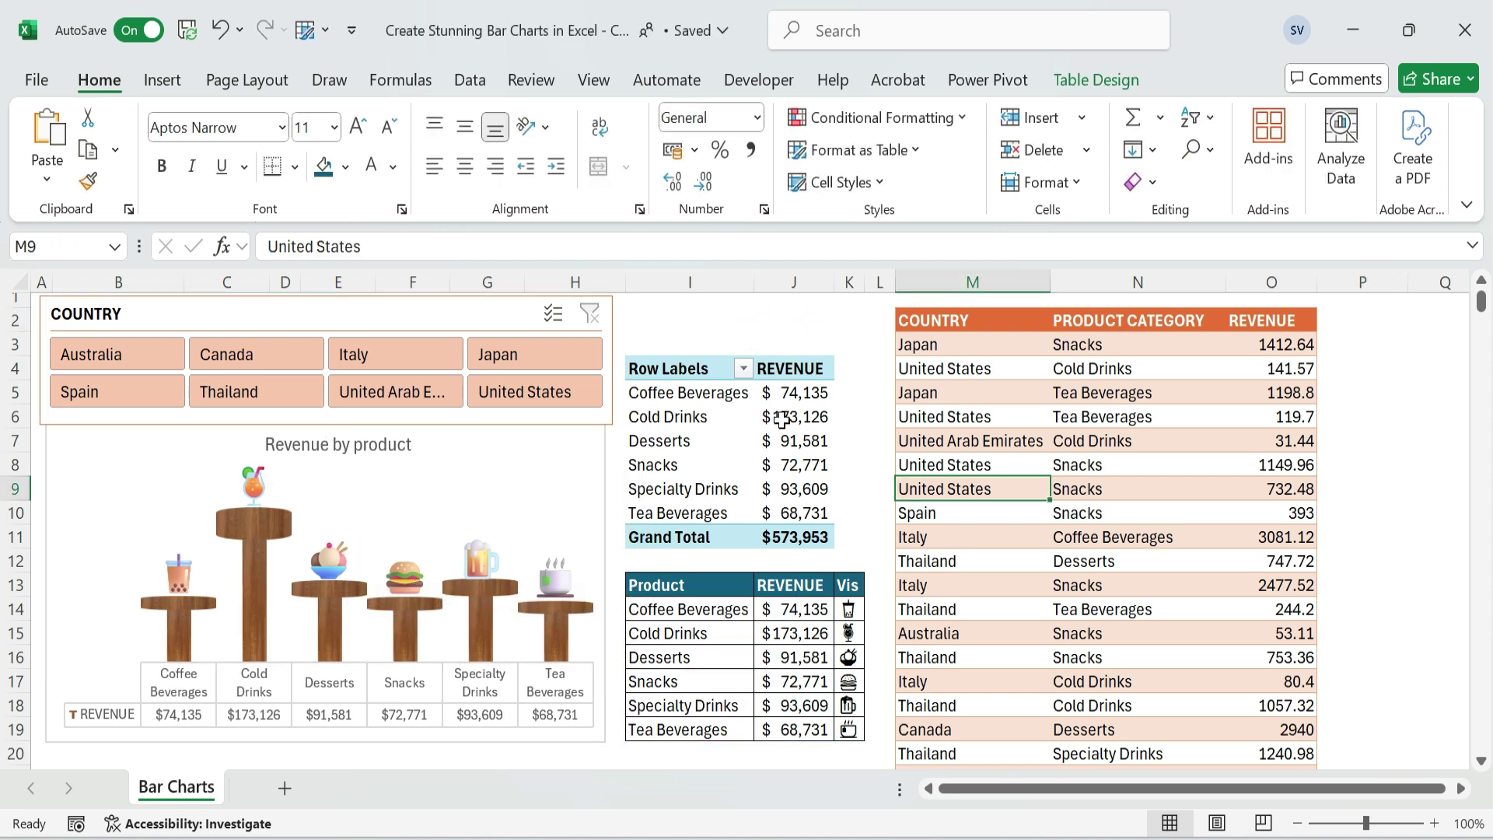
- Open the PivotTable's options from the Cold Drinks row and confirm the dialog
right_click(751, 420)
left_click(886, 779)
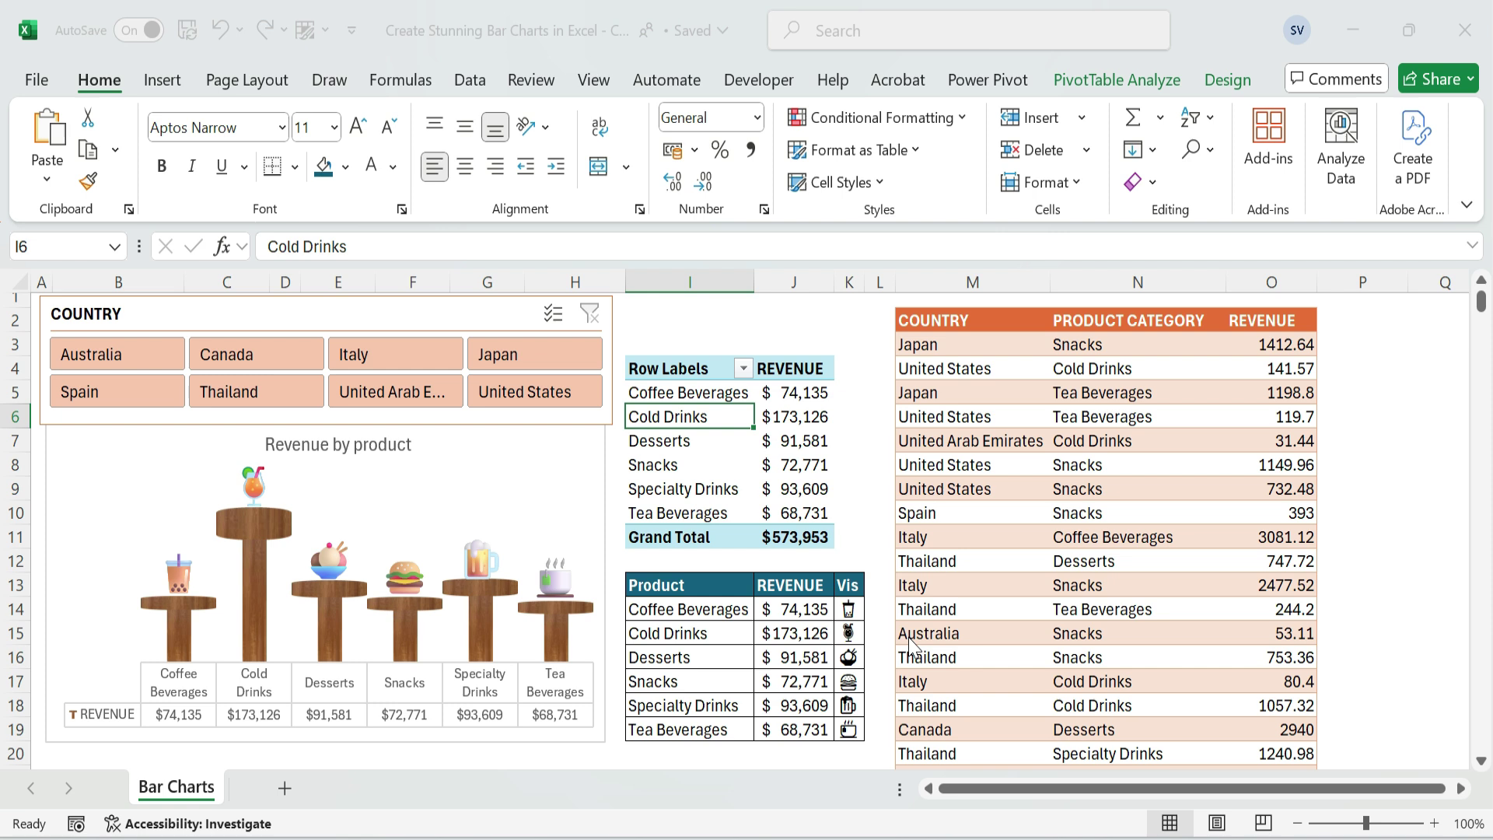
left_click(970, 800)
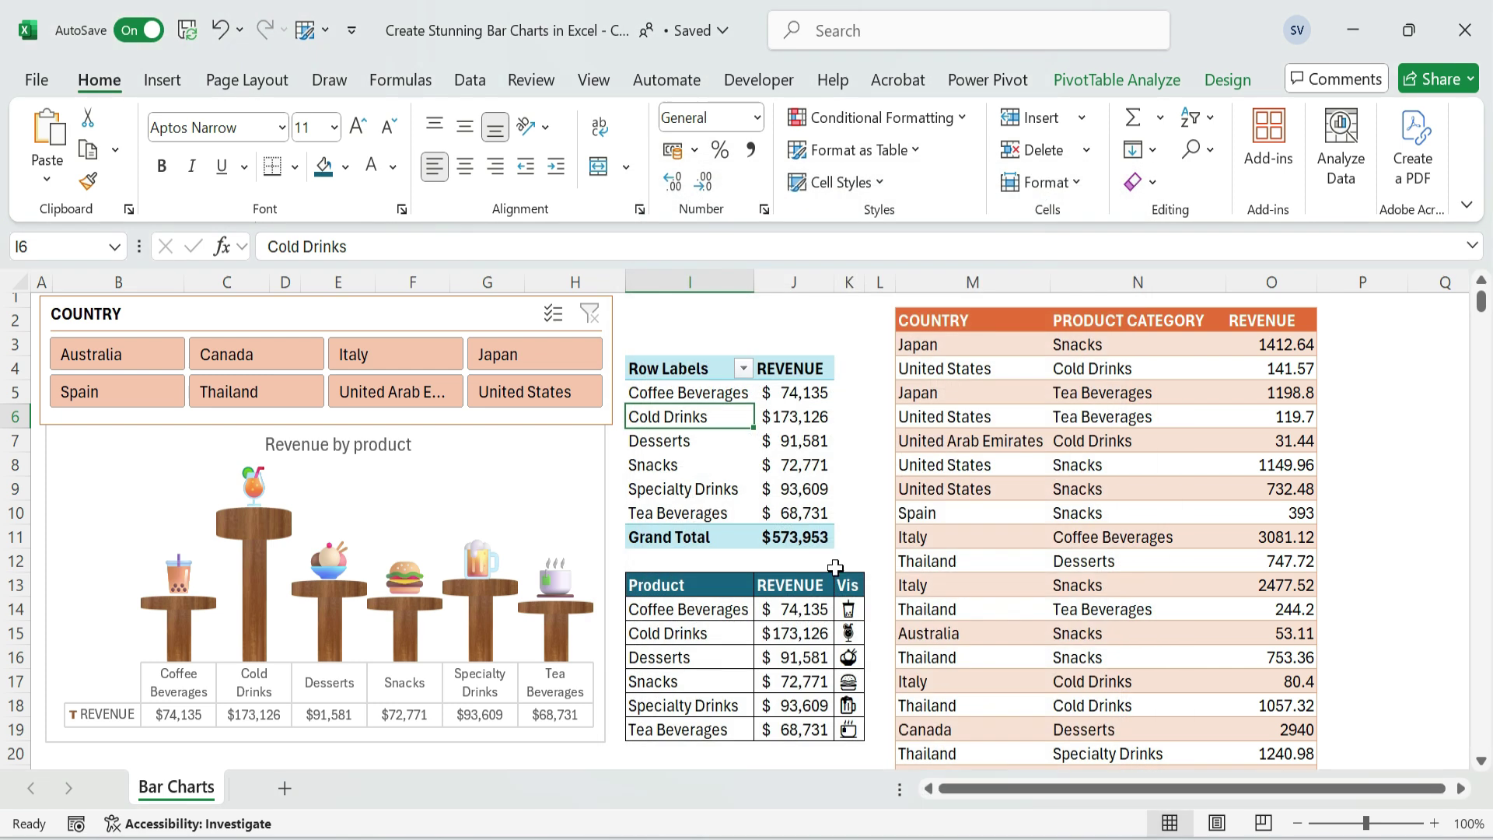
left_click(433, 311)
- Link cell J14 to the PivotTable's Coffee Beverages revenue in J5 with a GETPIVOTDATA formula
left_click(792, 615)
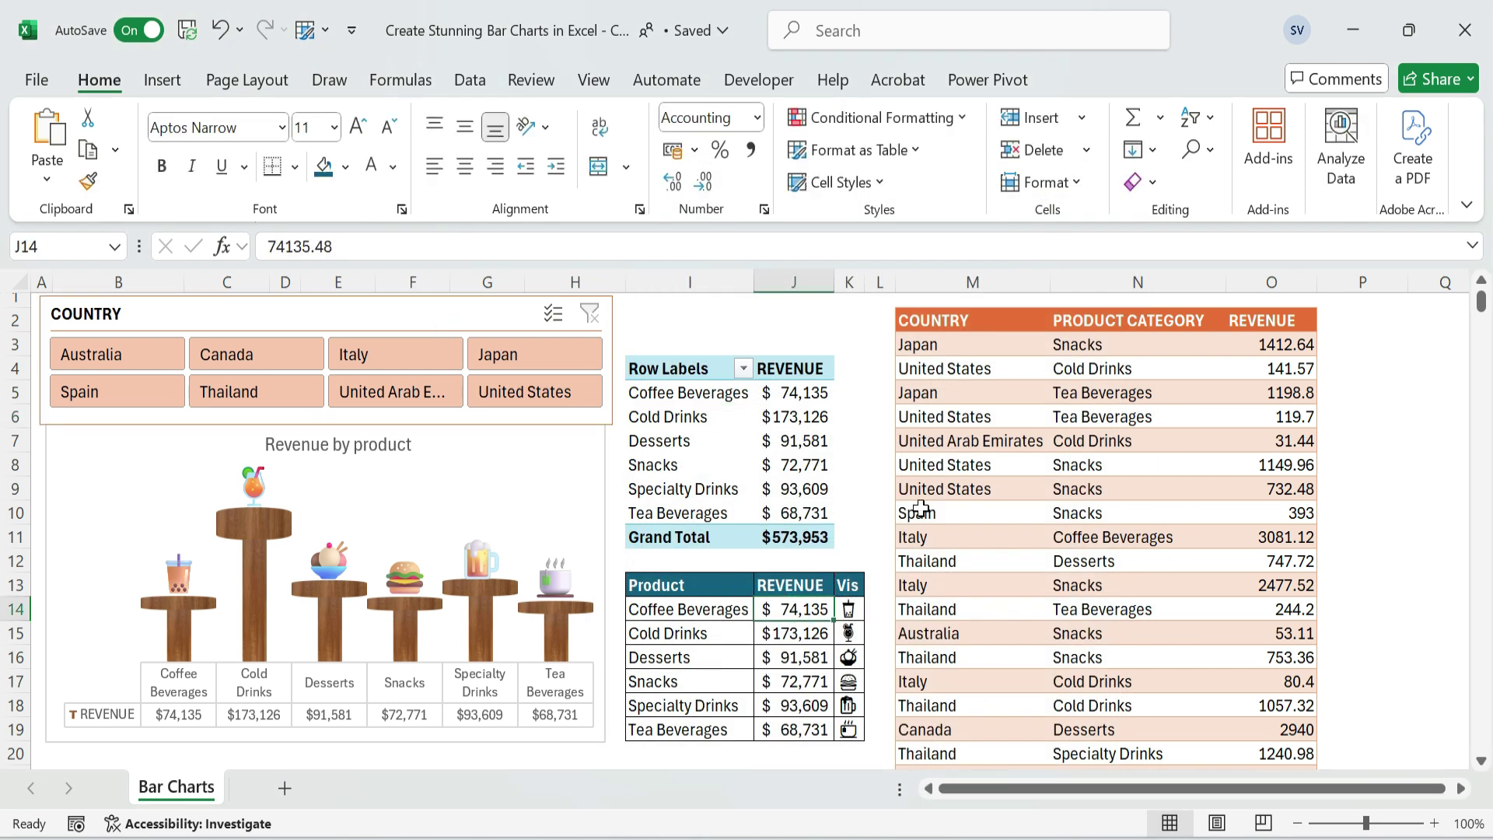
type("=")
key("Up")
key("Up")
key("Up")
key("Up")
key("Up")
key("Up")
key("Up")
key("Up")
key("Up")
key("Return")
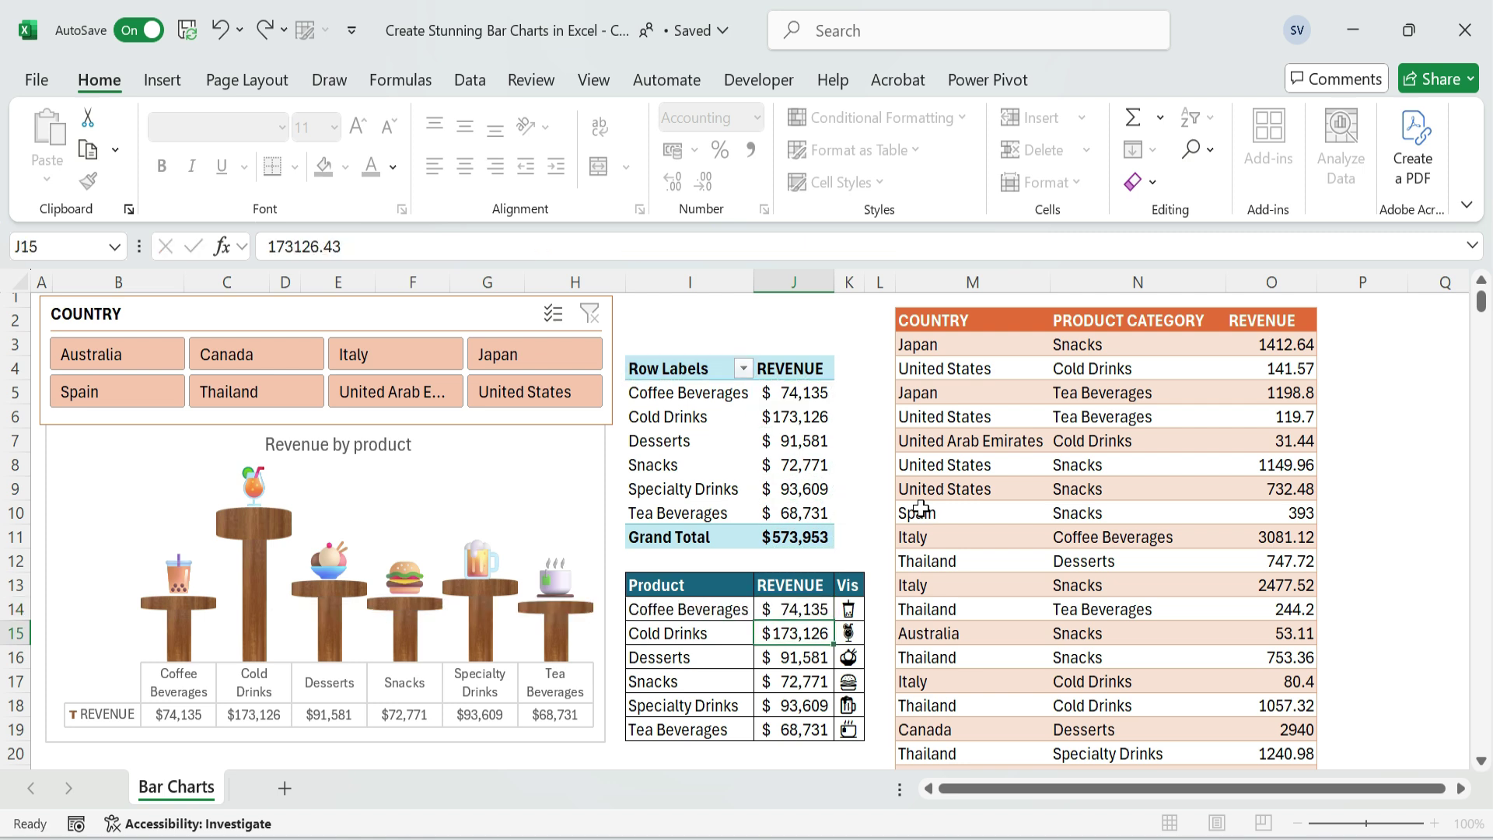
- Replace the fixed product name in J14's GETPIVOTDATA formula with a reference to cell I14
key("Up")
key("F2")
key("Left")
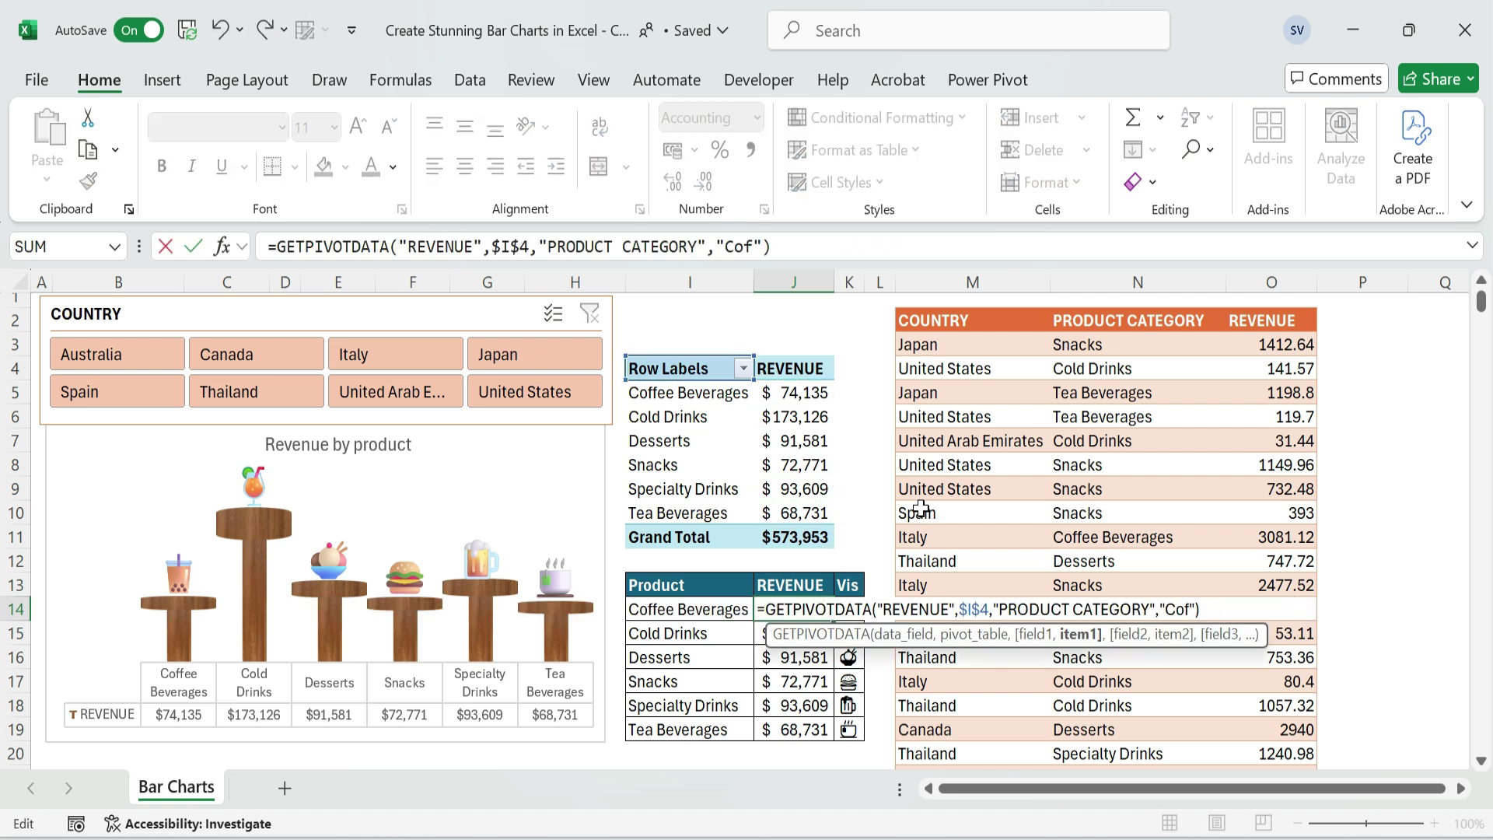
left_click(681, 603)
key("ctrl+Return")
- Fill the GETPIVOTDATA formula from J14 down through J19 for the remaining products
key("ctrl+shift+Down")
key("ctrl+d")
key("Up")
key("Down")
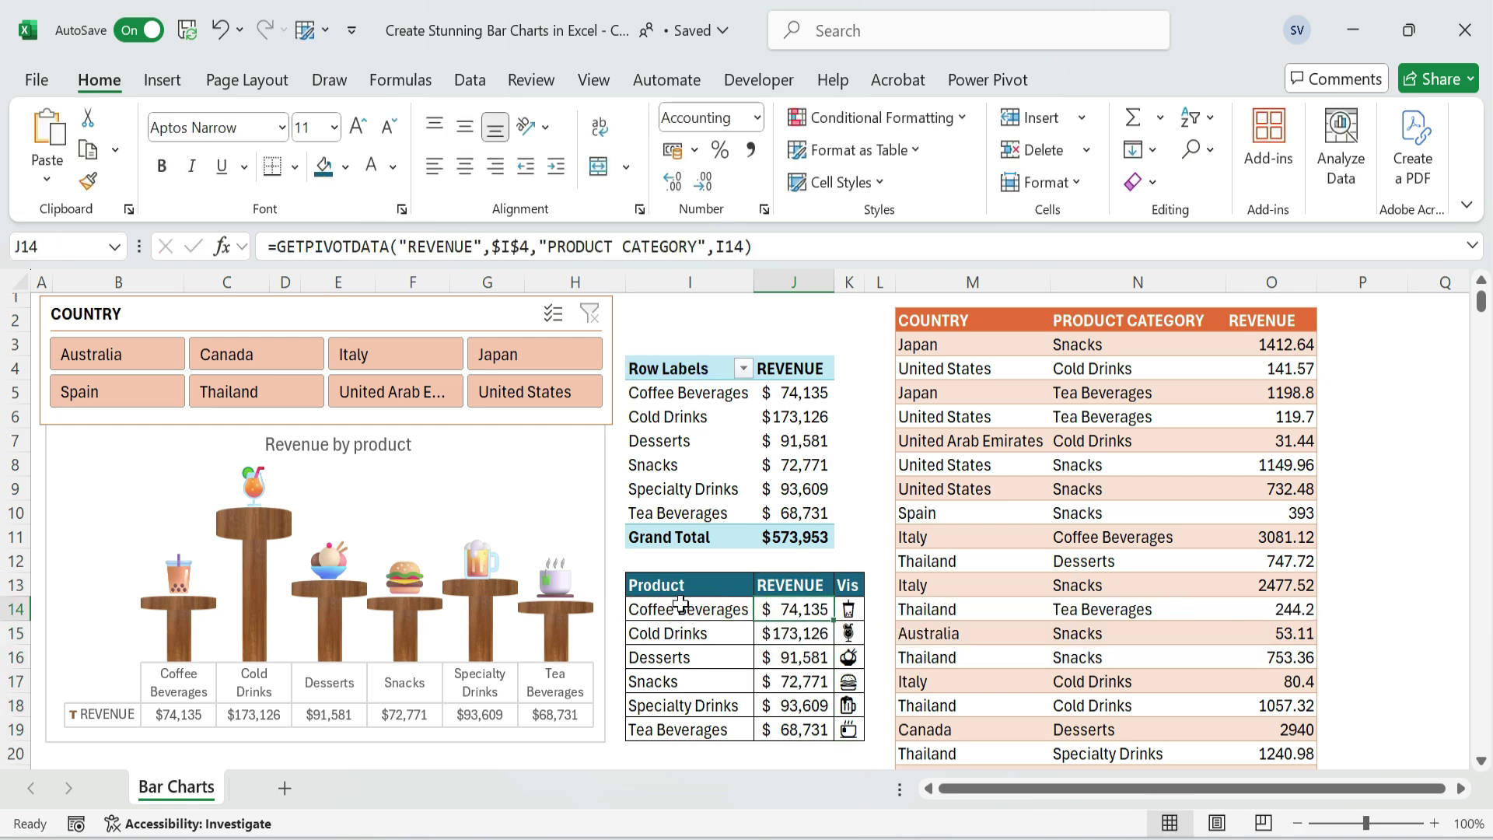
- Check the chart's response by filtering in turn to Australia, Canada, Italy, Thailand and United Arab Emirates
left_click(137, 367)
left_click(247, 359)
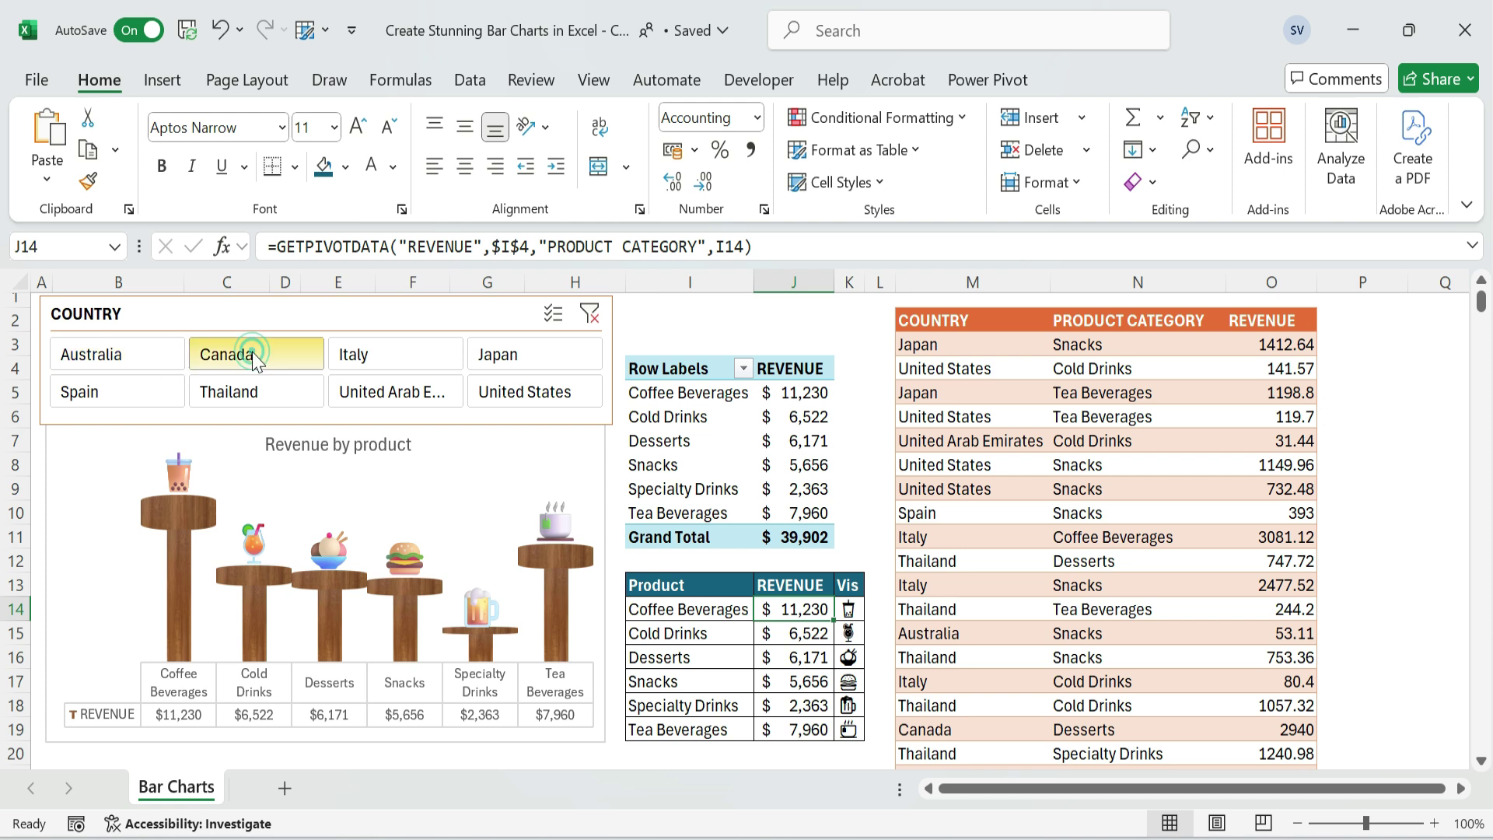
left_click(400, 357, "ctrl")
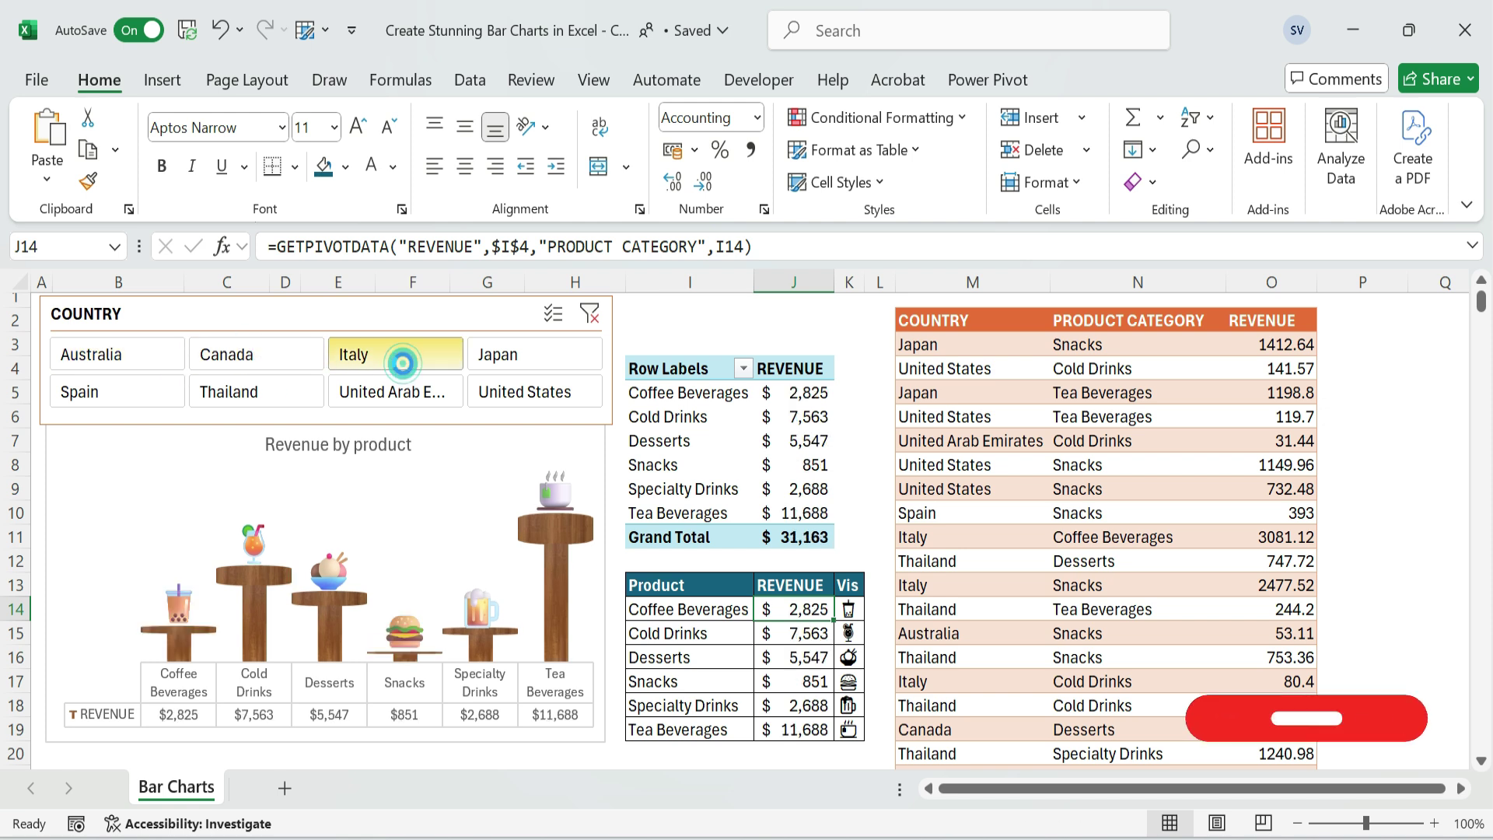
left_click(226, 390, "ctrl")
left_click(385, 401, "ctrl")
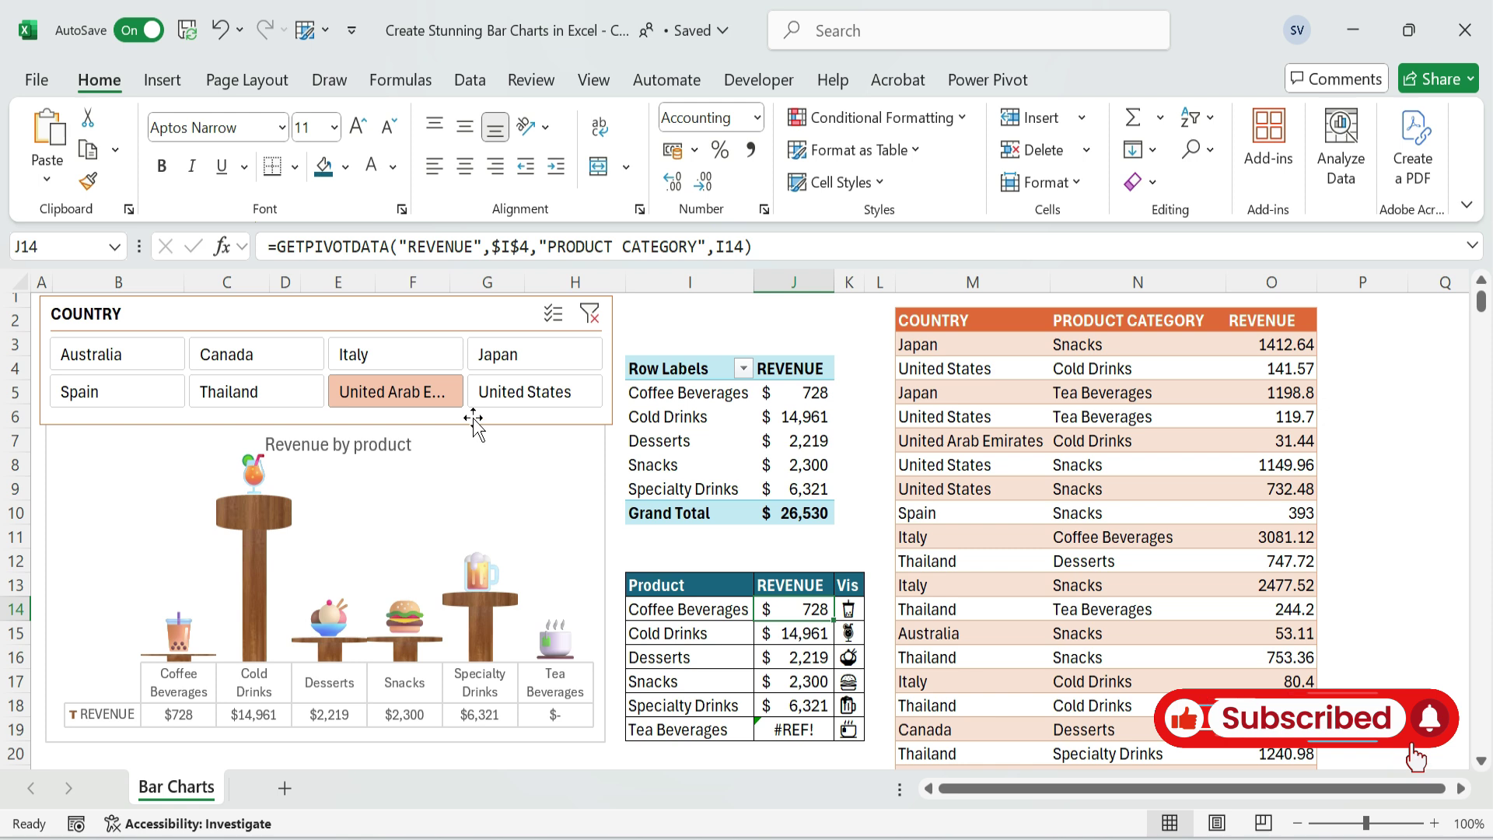
- Check the chart for United States, Japan, Spain, Canada and Italy in turn, and clear the COUNTRY filter
left_click(535, 391)
left_click(535, 354)
left_click(117, 392)
left_click(247, 359)
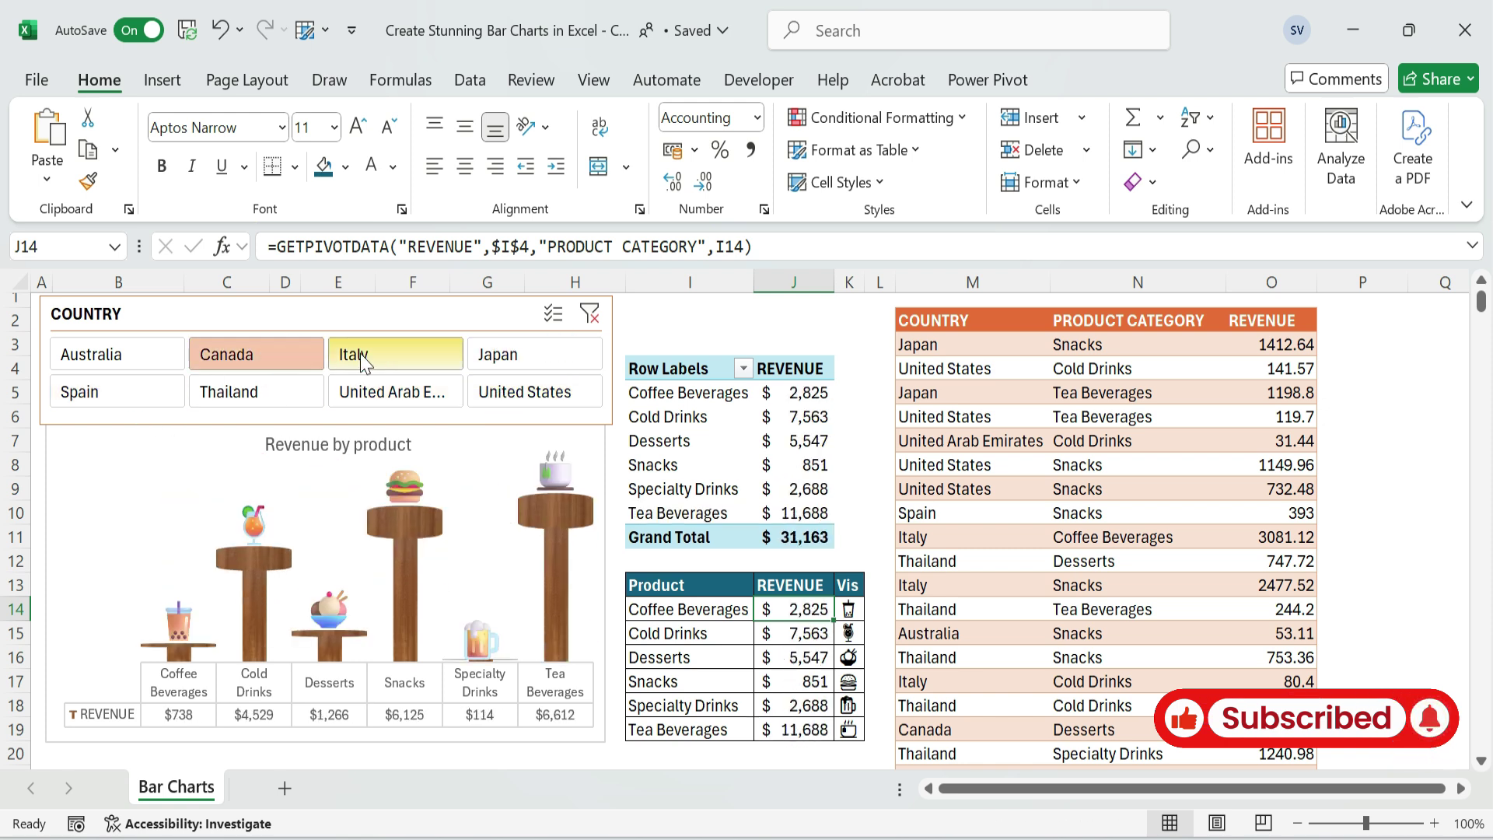
left_click(396, 355)
left_click(535, 355)
left_click(590, 315)
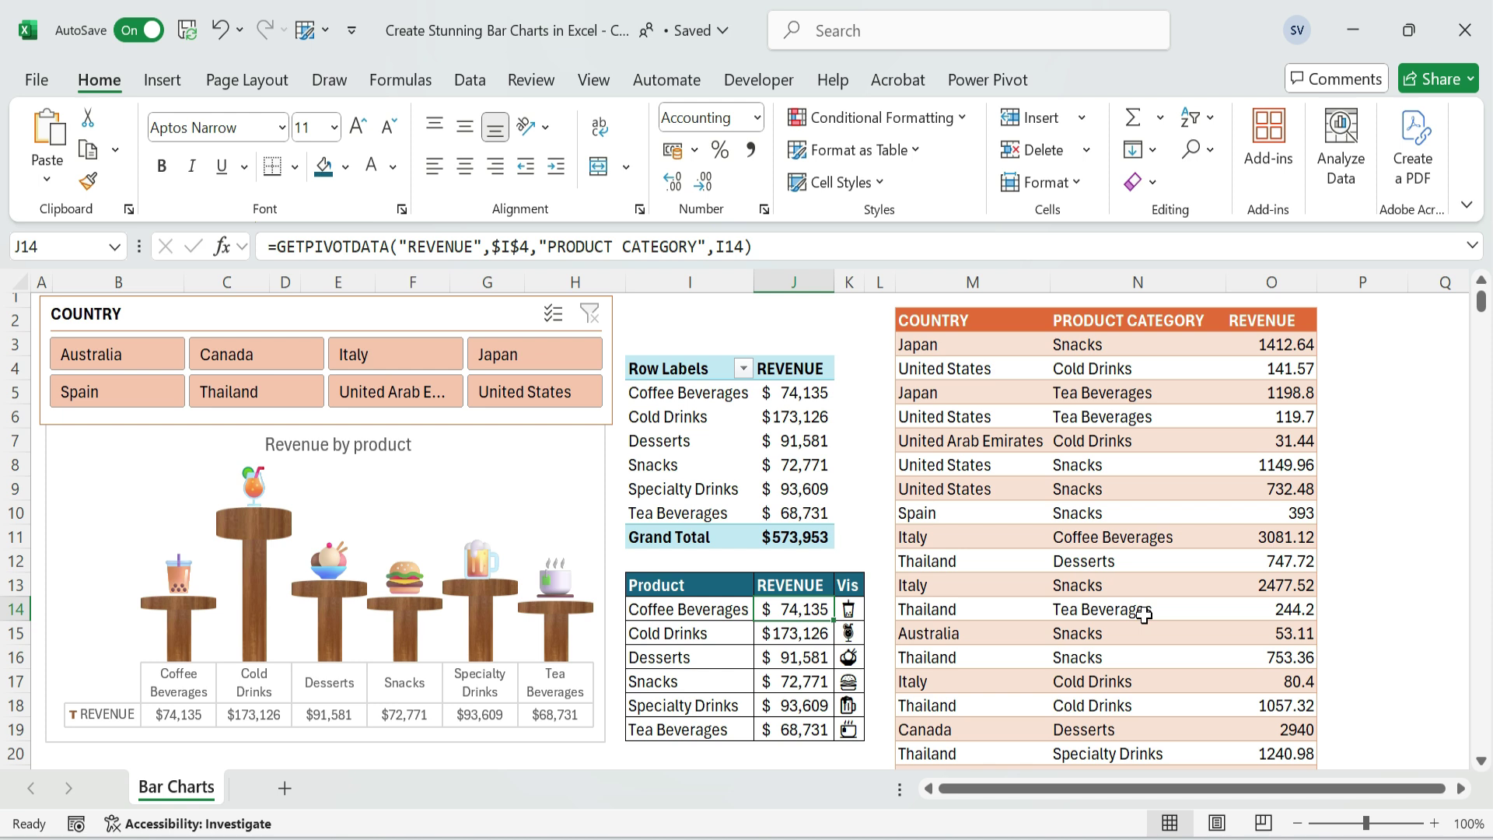
left_click(866, 489)
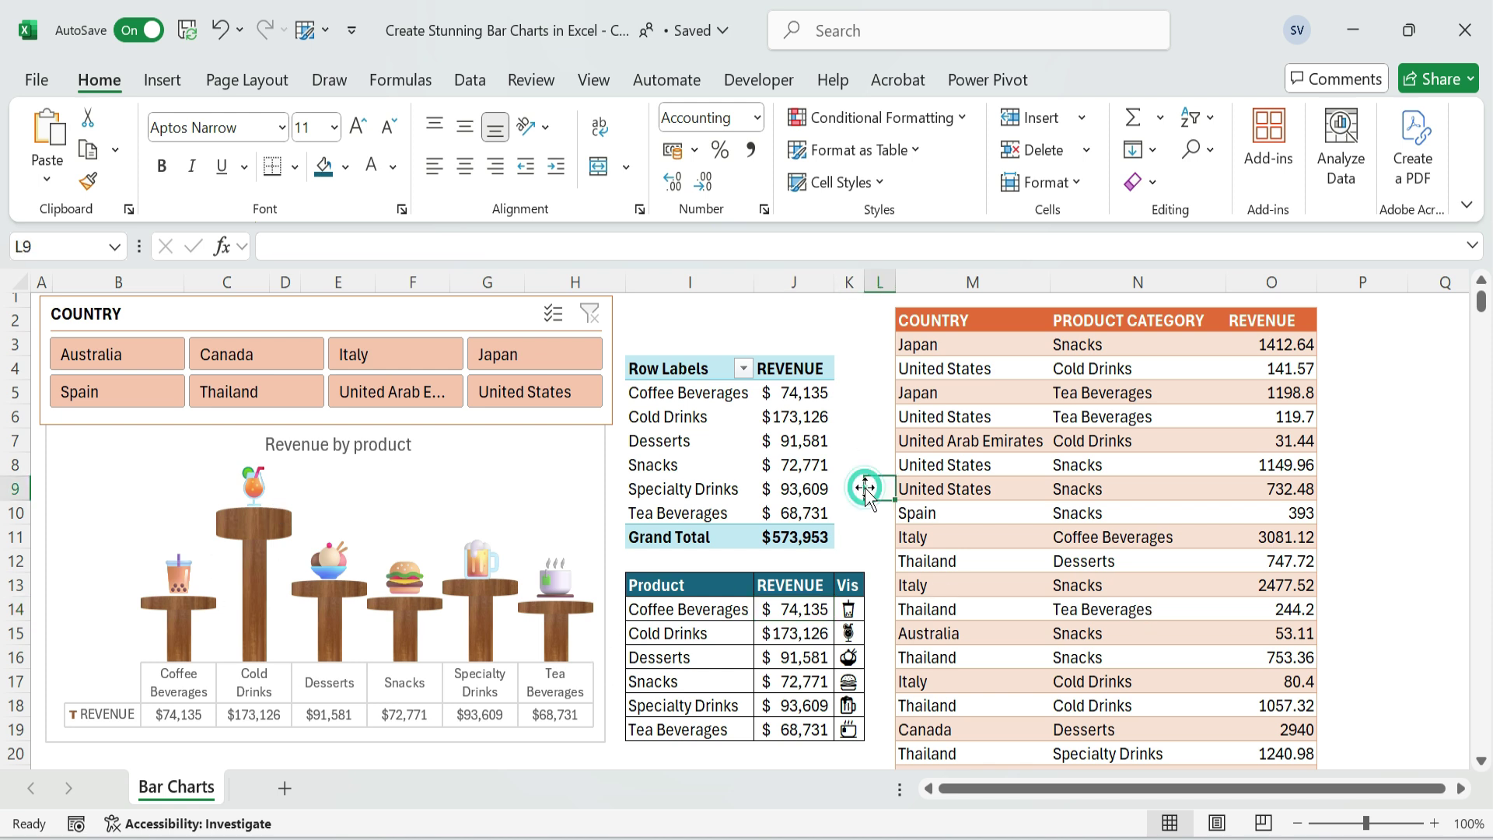